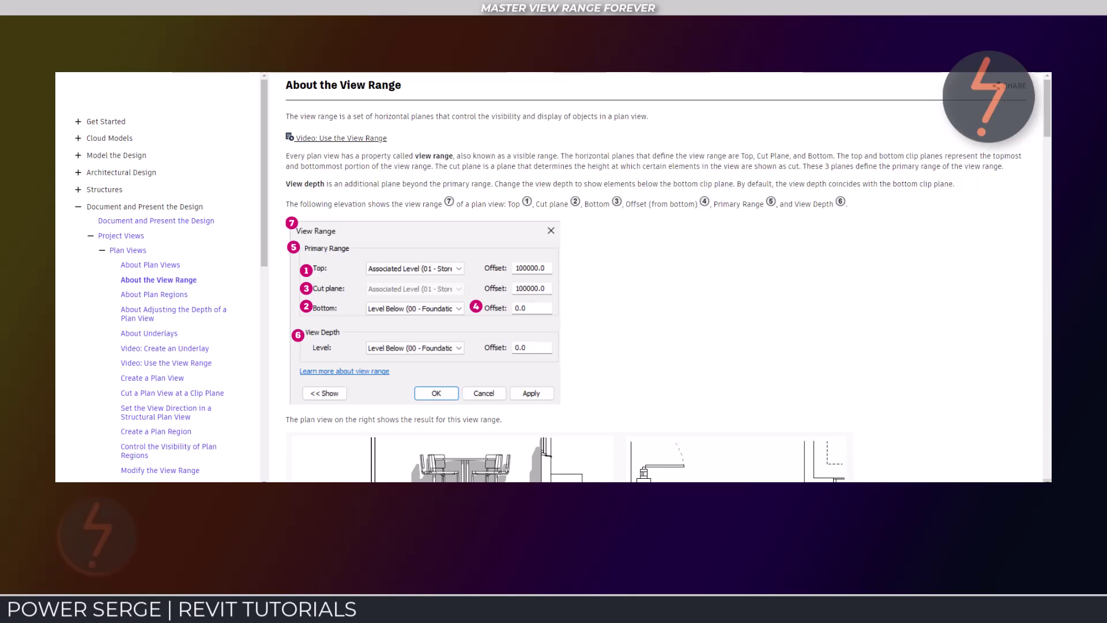
# Step: Read the About the View Range help article, including the elevation diagram and the rules for displaying elements in plan
pyautogui.scroll(-1, 657, 277)
pyautogui.scroll(-4, 604, 434)
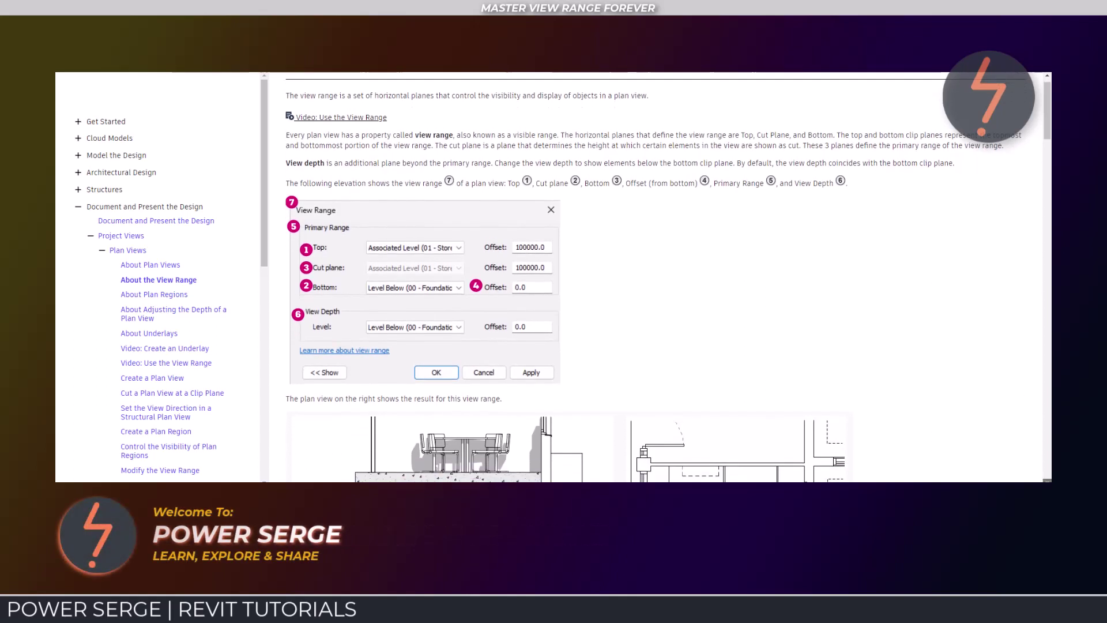
pyautogui.scroll(-5, 655, 276)
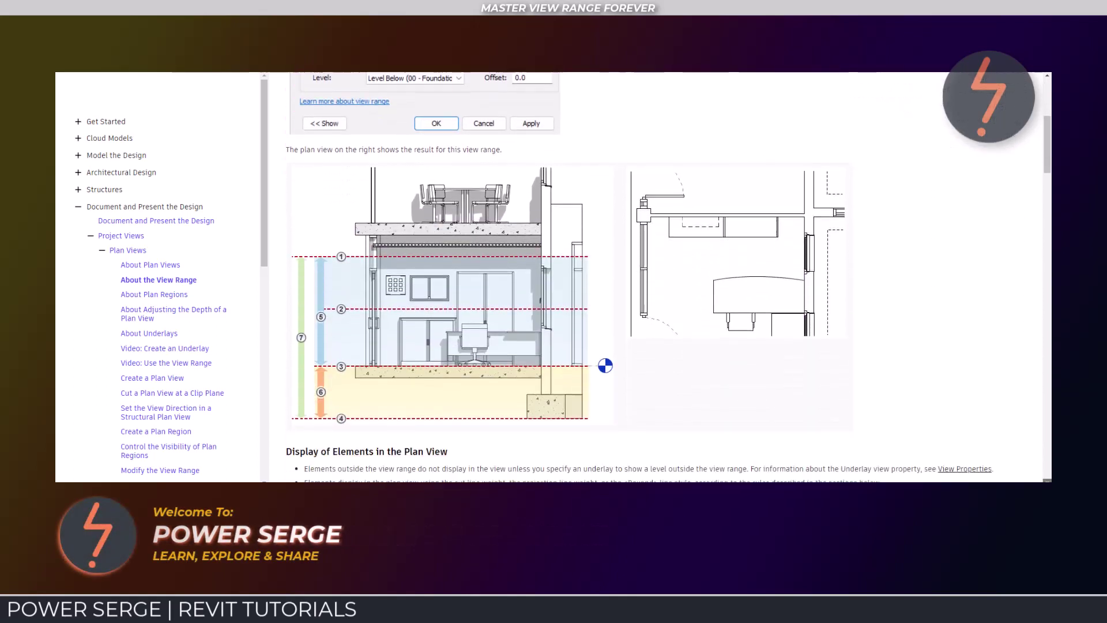
pyautogui.scroll(-5, 655, 276)
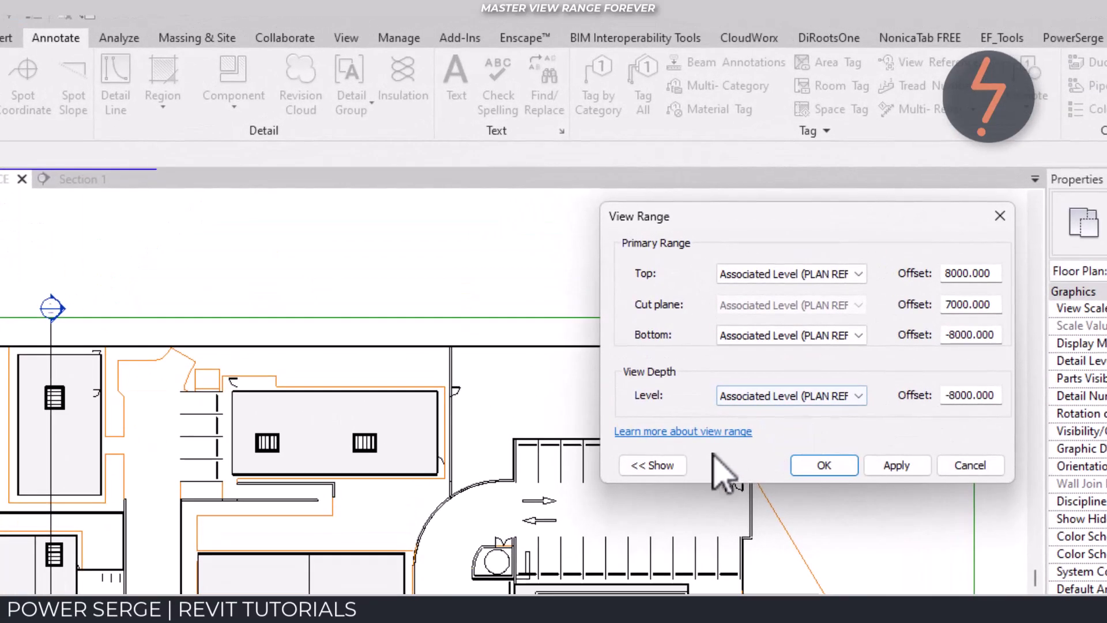
# Step: Examine the primary range and view depth settings in the View Range dialog of the PLAN REFERENCE floor plan
pyautogui.click(667, 465)
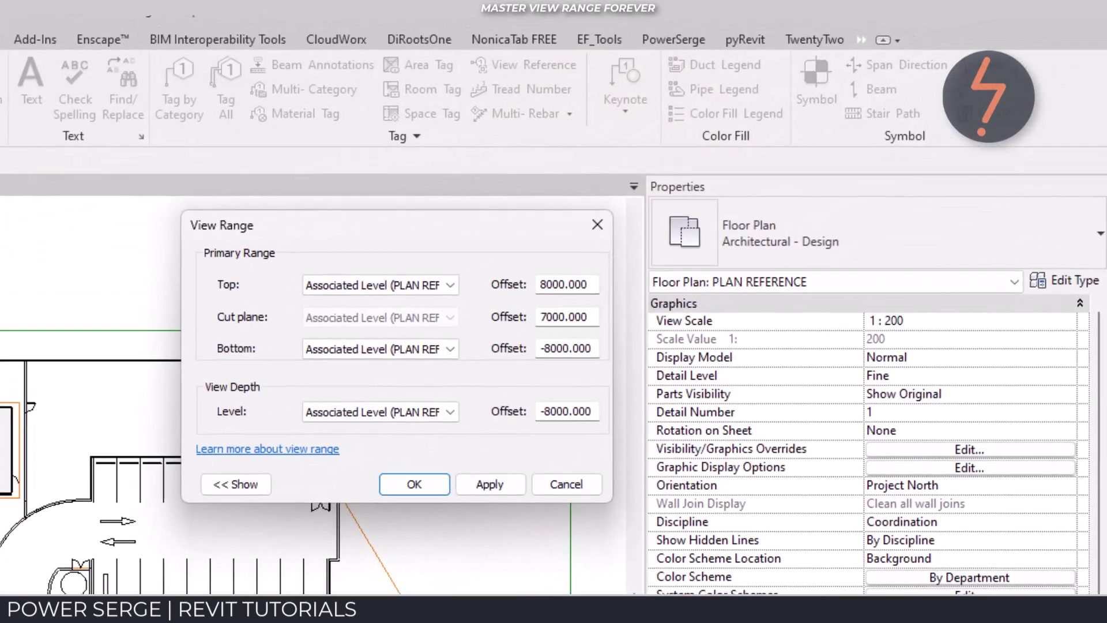
pyautogui.press('Return')
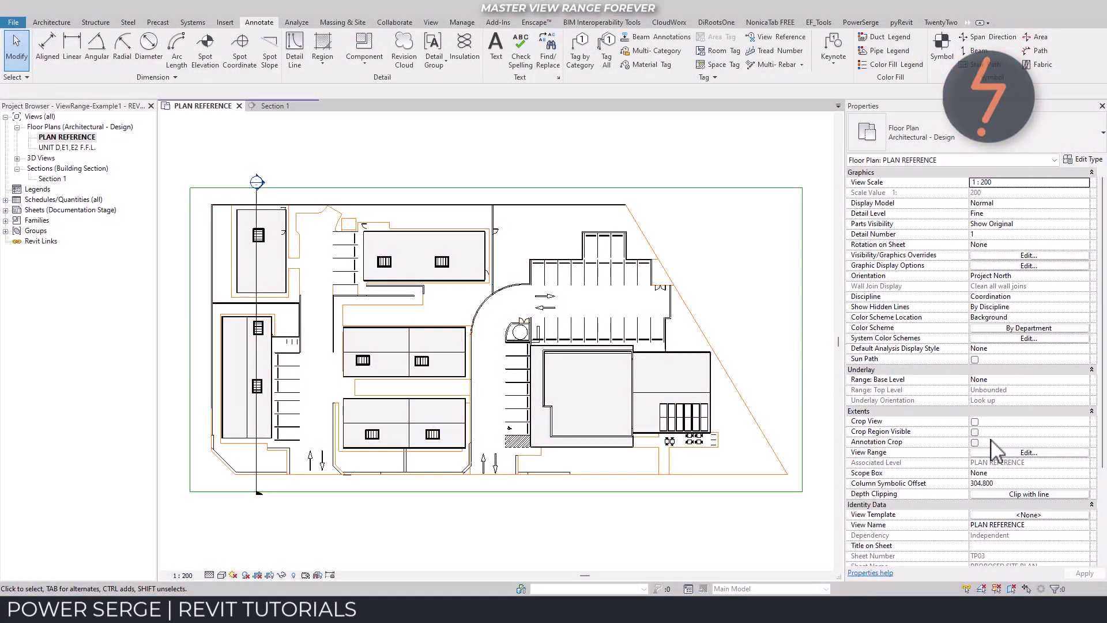
pyautogui.click(1027, 453)
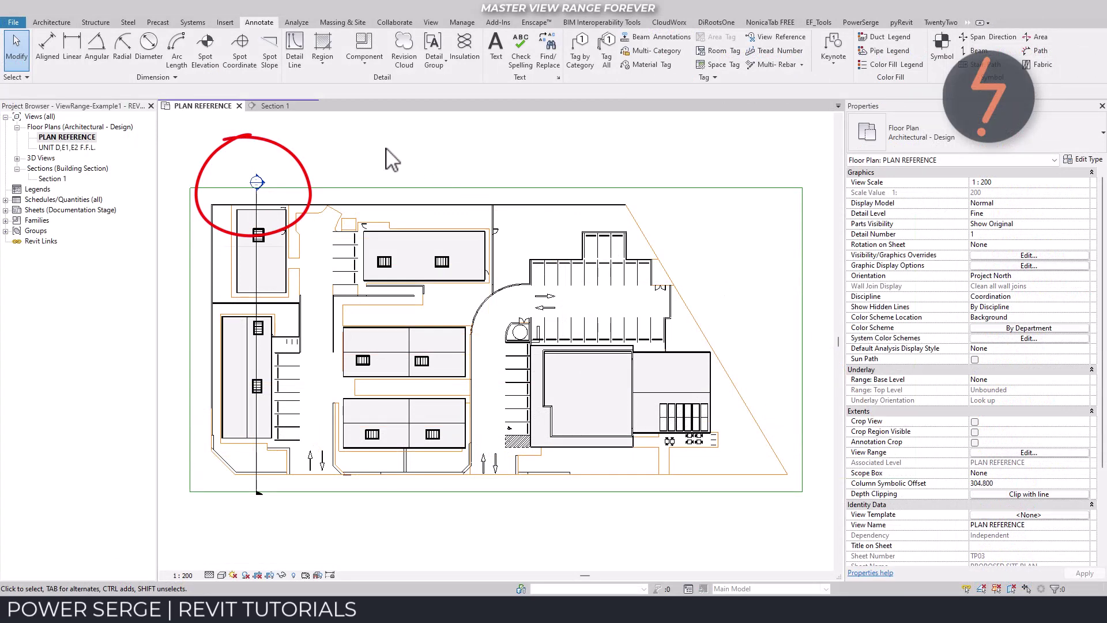
# Step: Open Section 1 and inspect the properties of the View-Range-Guide detail item drawn over the building
pyautogui.click(282, 107)
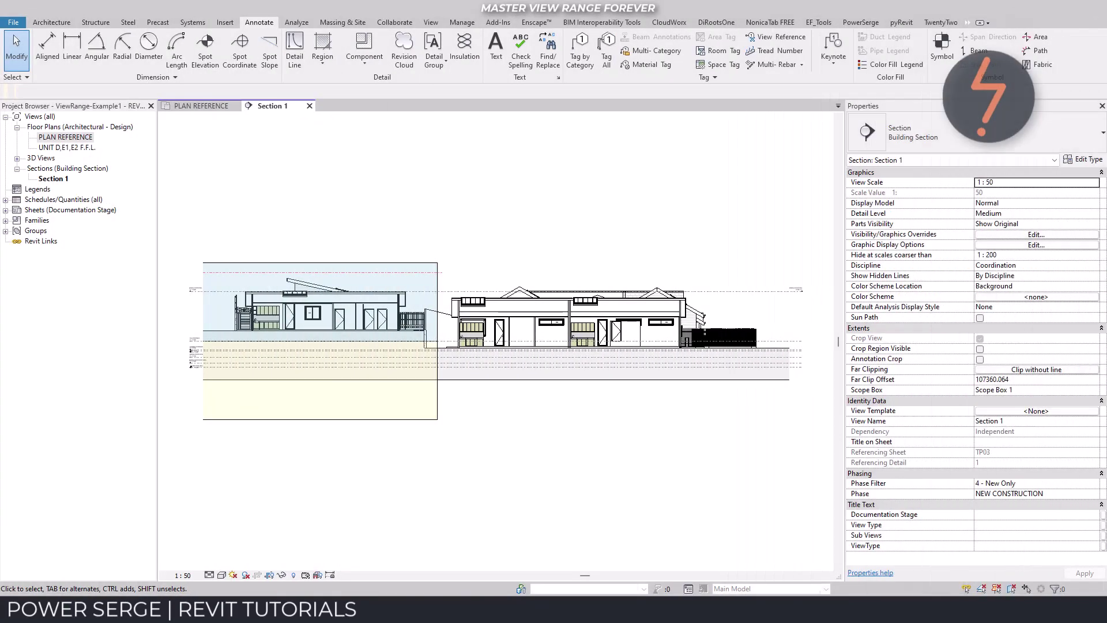
pyautogui.rightClick(434, 449)
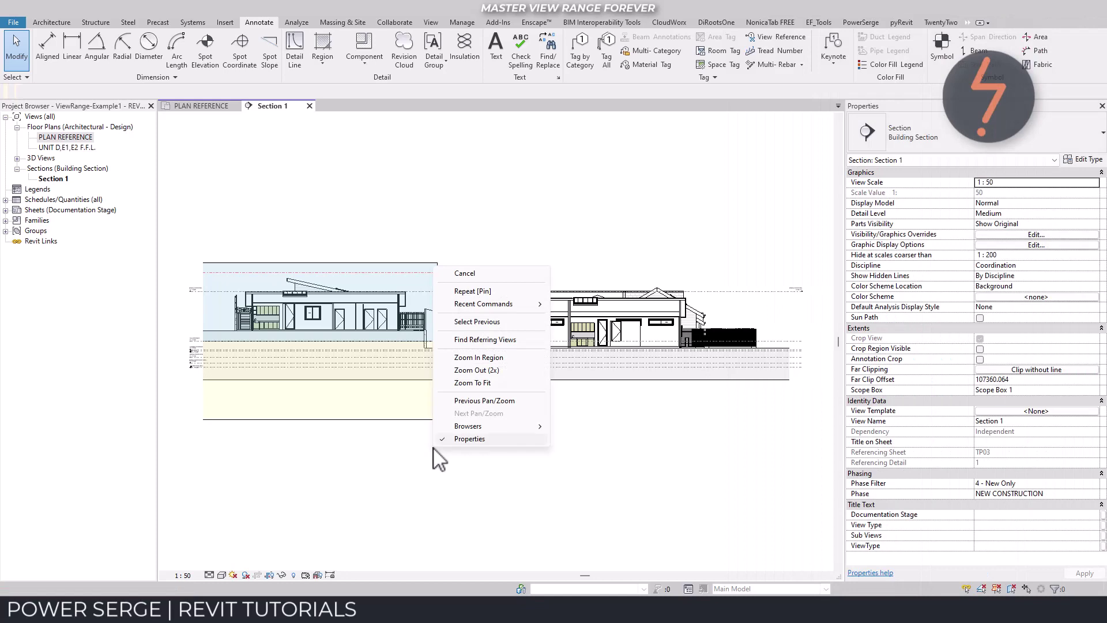
pyautogui.click(486, 358)
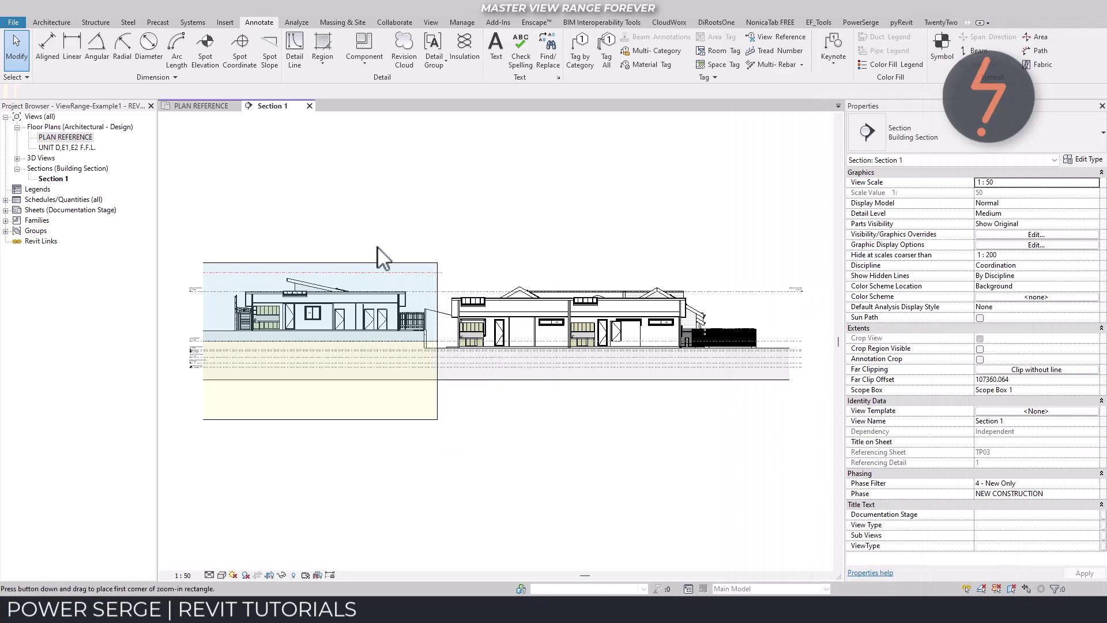
pyautogui.moveTo(375, 250); pyautogui.dragTo(464, 443)
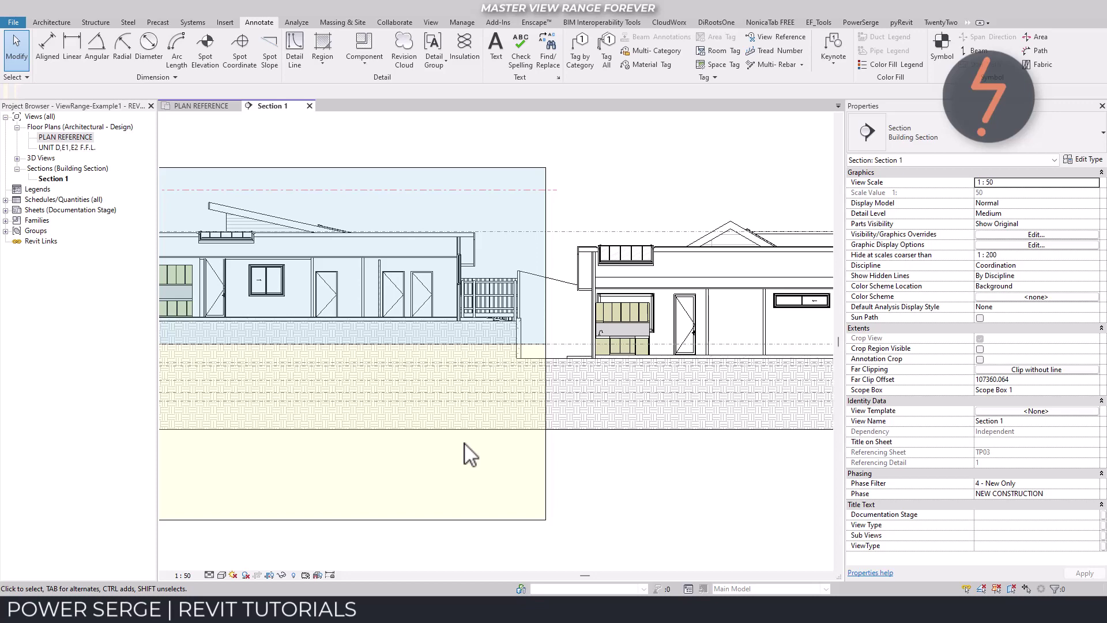
pyautogui.click(548, 479)
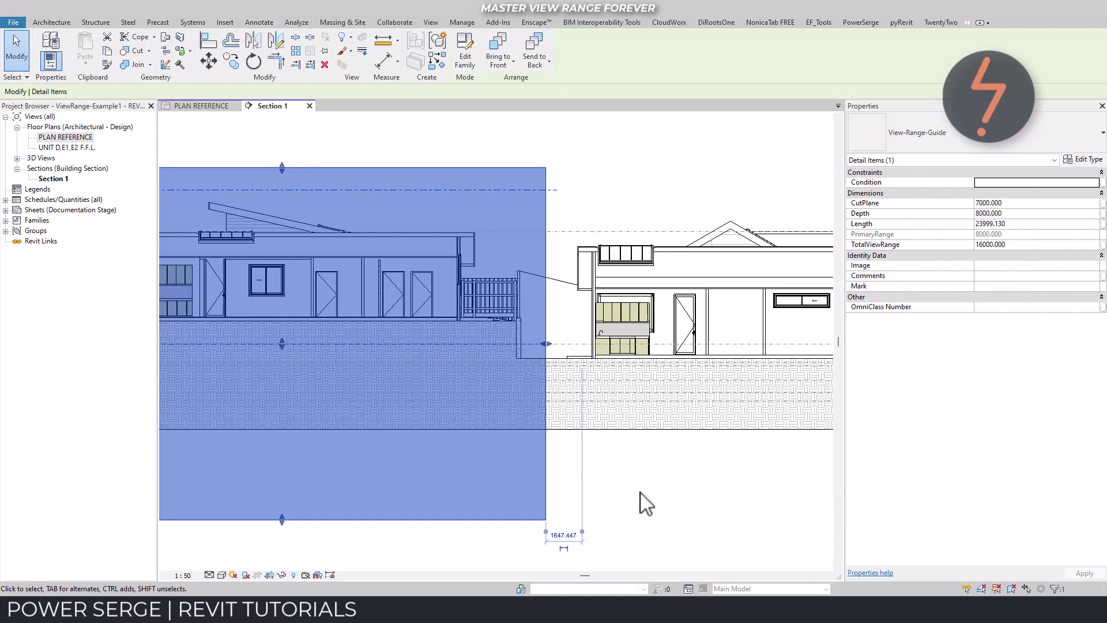
pyautogui.press('Escape')
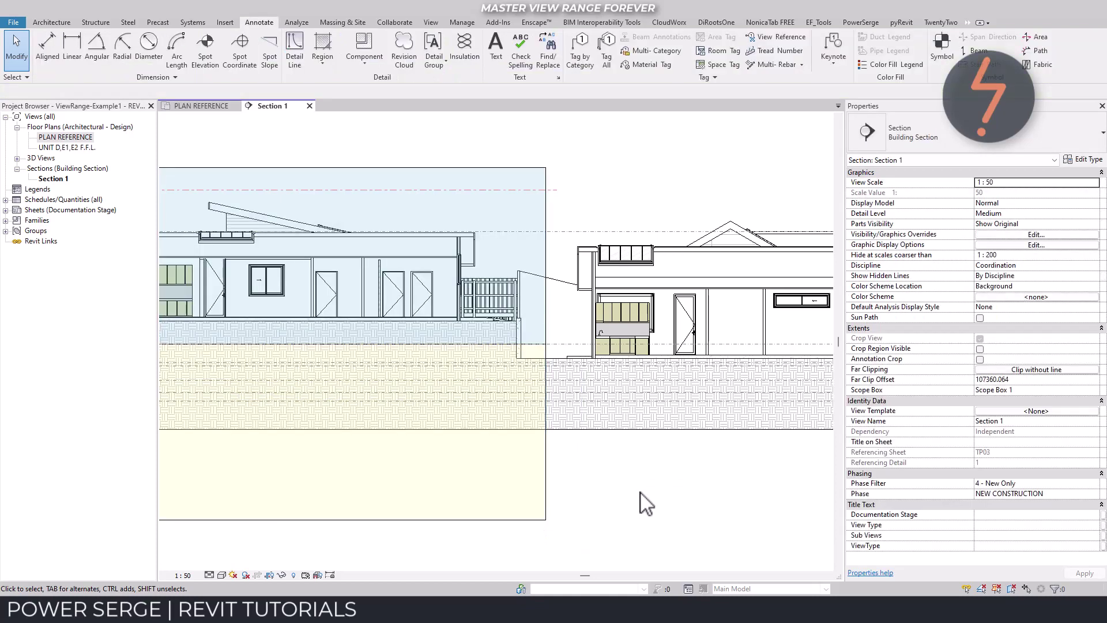
# Step: Add an aligned dimension from the guide's bottom edge to the line between its blue and yellow zones
pyautogui.press('d')
pyautogui.press('i')
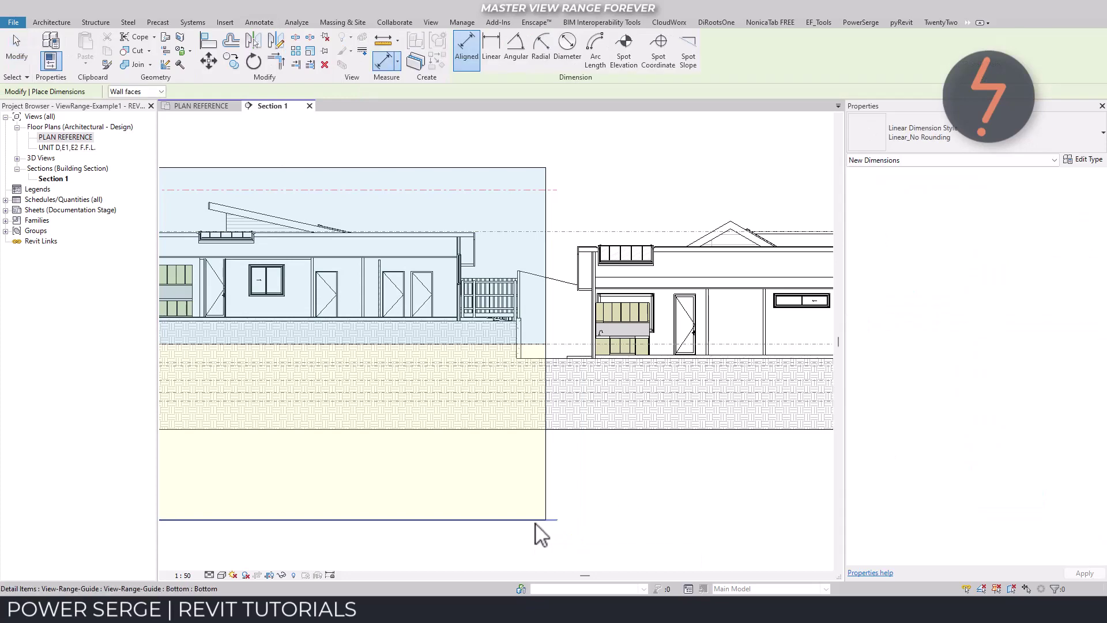
pyautogui.click(536, 522)
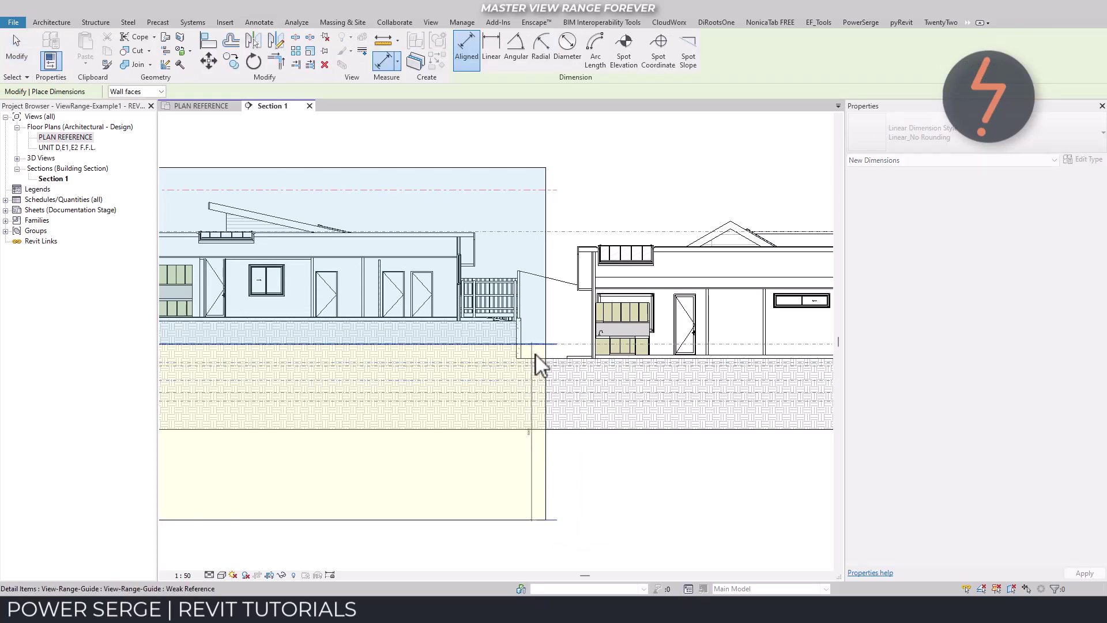
pyautogui.click(571, 444)
pyautogui.press('Escape')
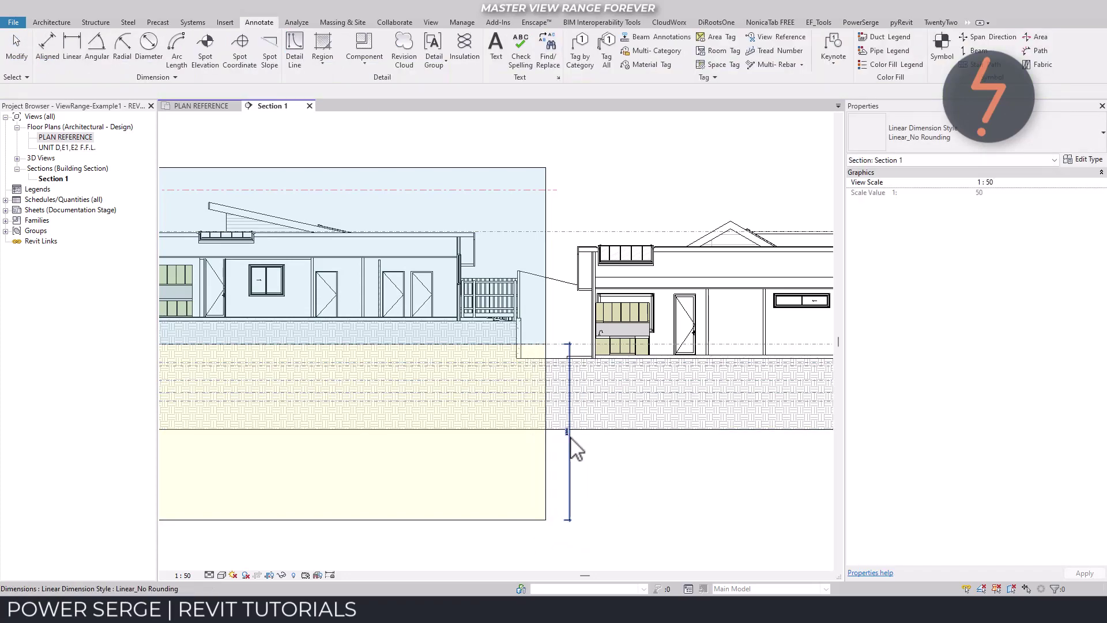
# Step: Extend the new dimension with a witness line at the top edge of the view range guide
pyautogui.click(572, 444)
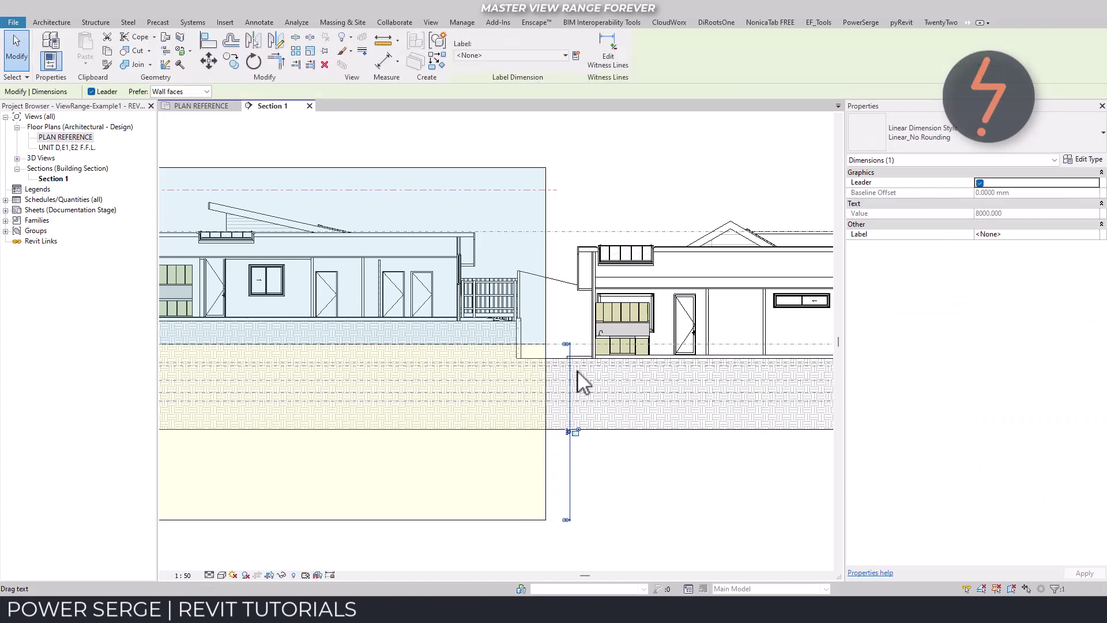
pyautogui.click(610, 64)
pyautogui.click(545, 169)
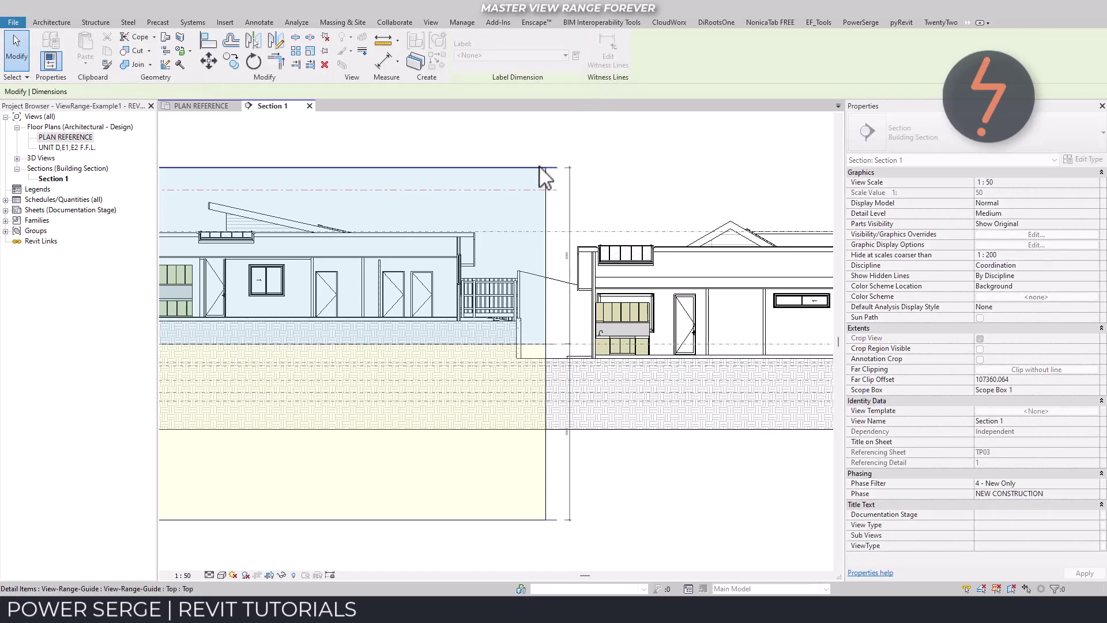
pyautogui.click(577, 188)
pyautogui.click(578, 188)
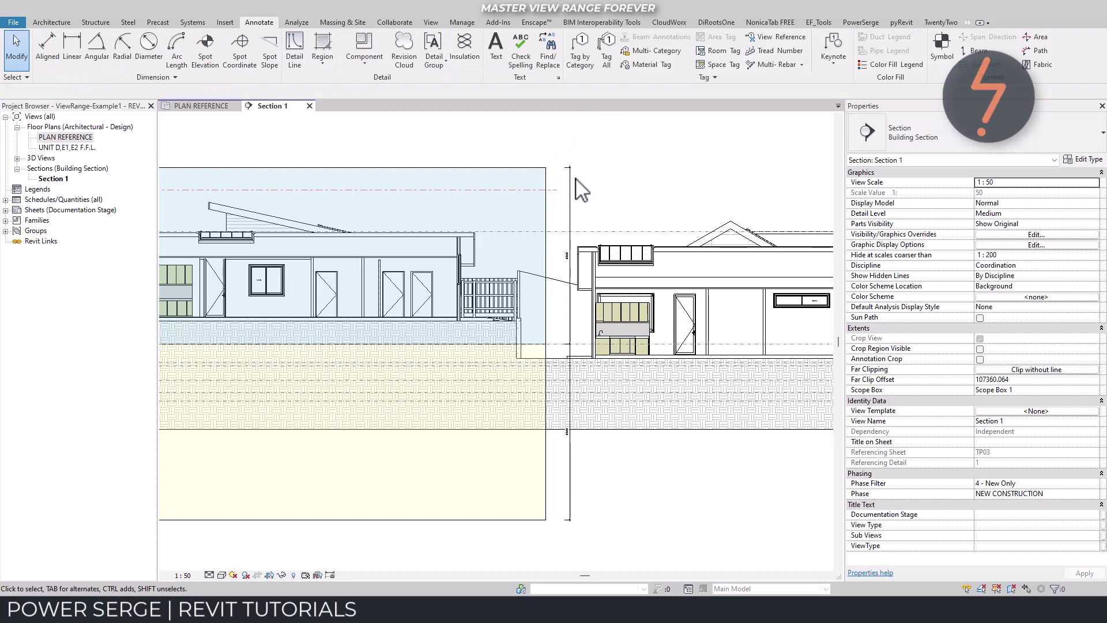
# Step: Add an aligned dimension from the guide's dashed cut plane line to the line between its blue and yellow zones
pyautogui.press('d')
pyautogui.press('i')
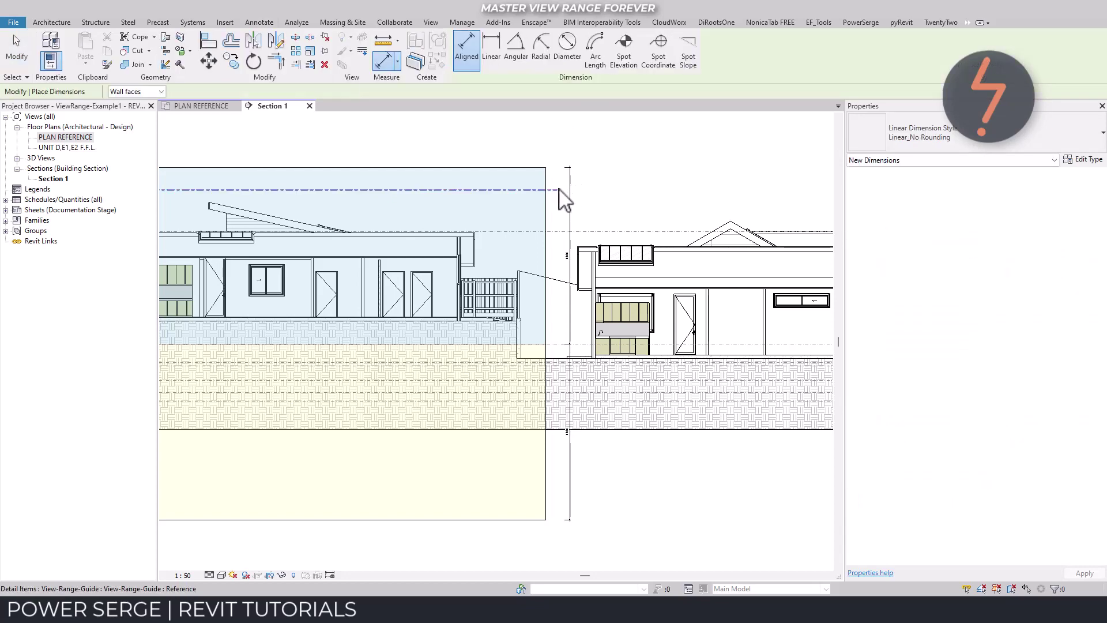
pyautogui.click(559, 191)
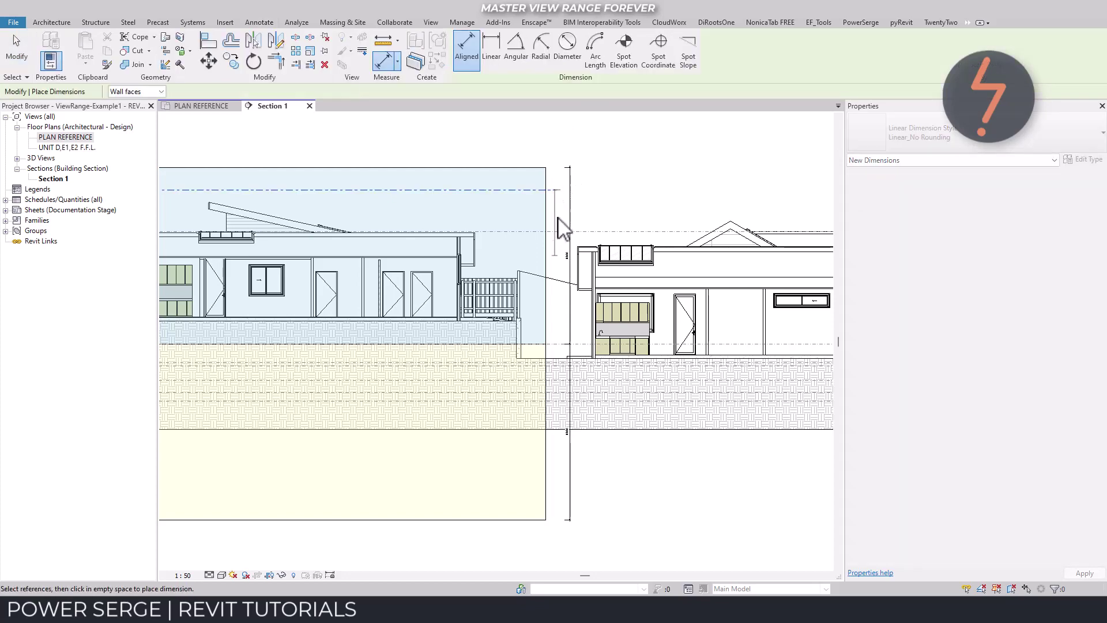
pyautogui.click(556, 344)
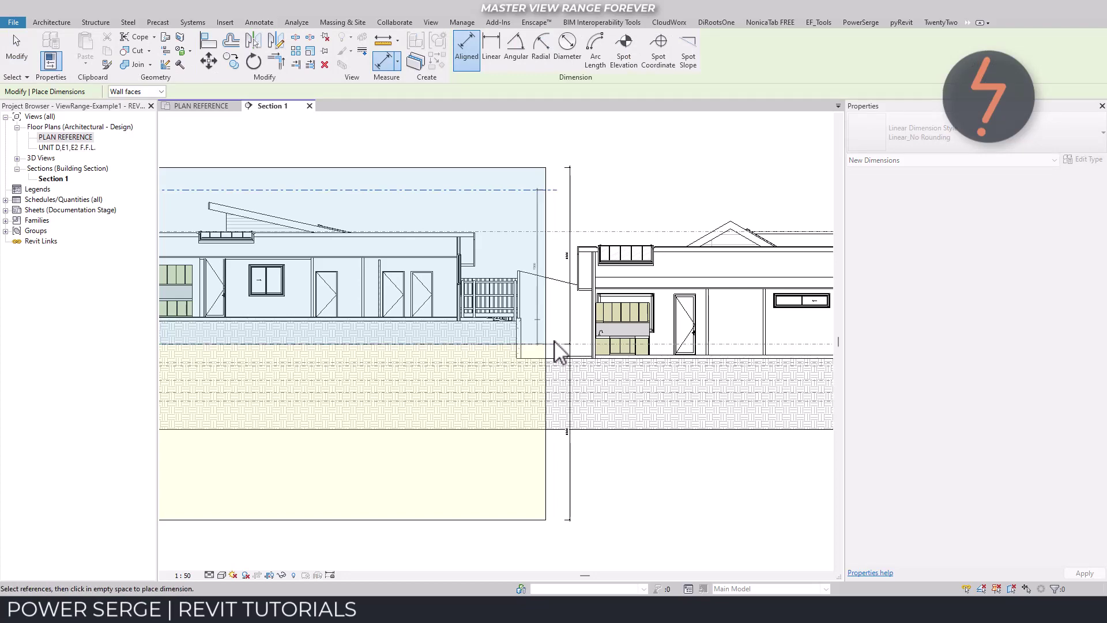
pyautogui.click(533, 322)
pyautogui.press('Escape')
pyautogui.press('Escape')
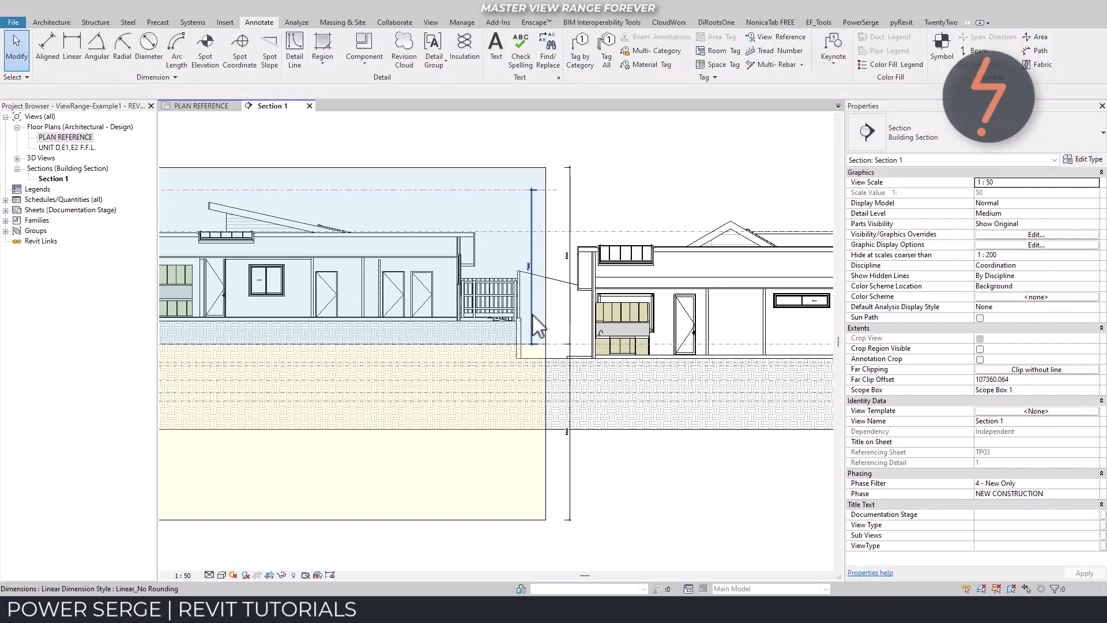
# Step: Examine the guide's dimension values up close in the section, and check the associated level of the PLAN REFERENCE floor plan
pyautogui.rightClick(473, 130)
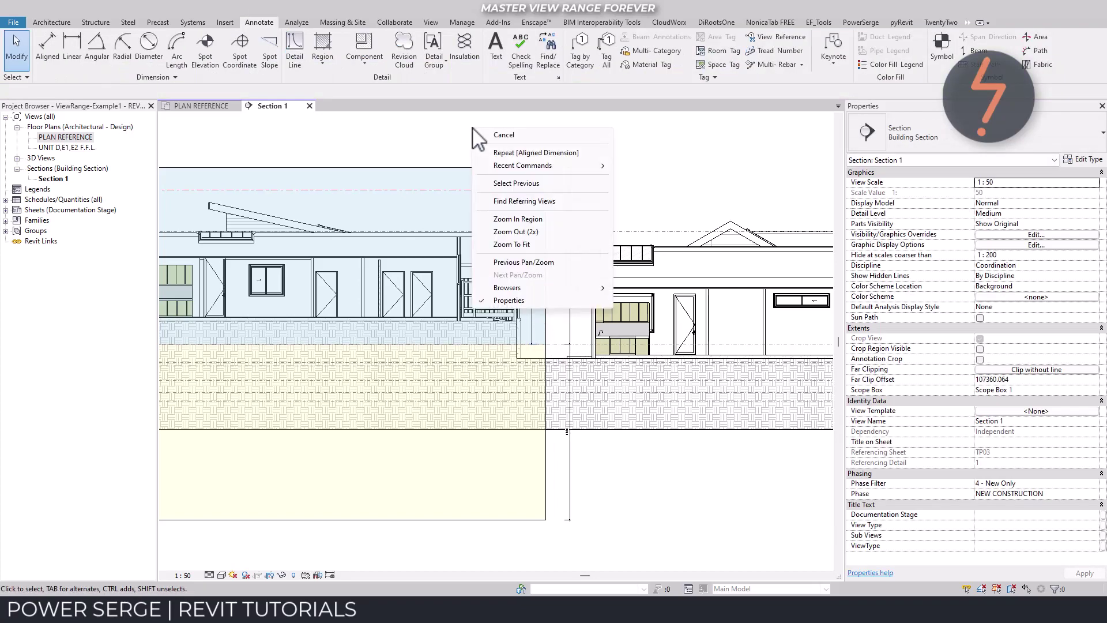
pyautogui.click(511, 219)
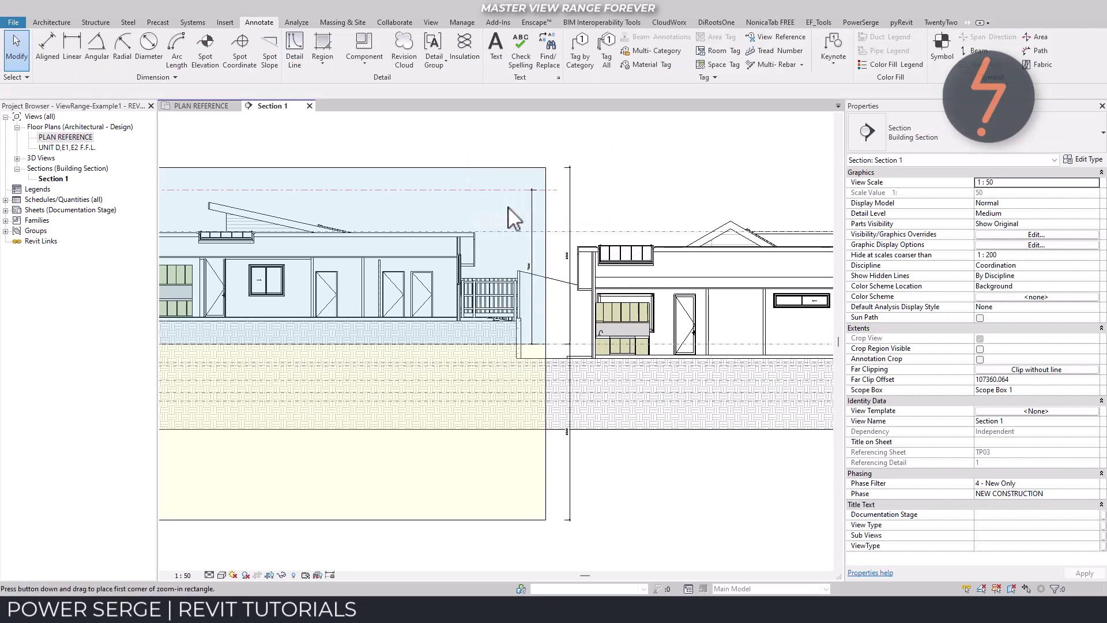
pyautogui.moveTo(507, 207); pyautogui.dragTo(587, 451)
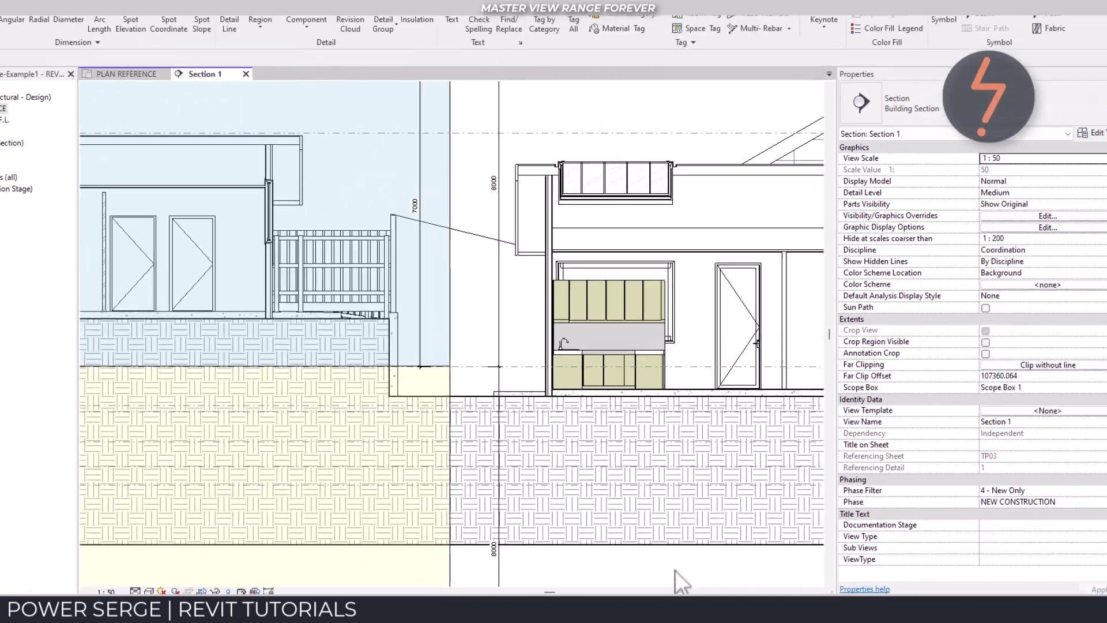
pyautogui.rightClick(675, 571)
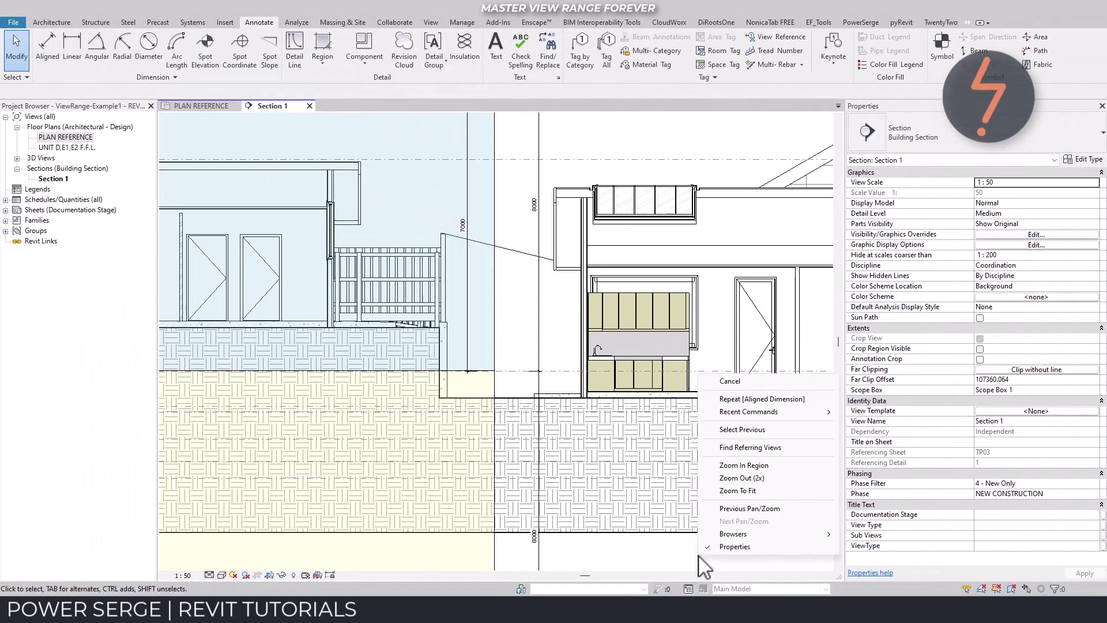
pyautogui.click(737, 508)
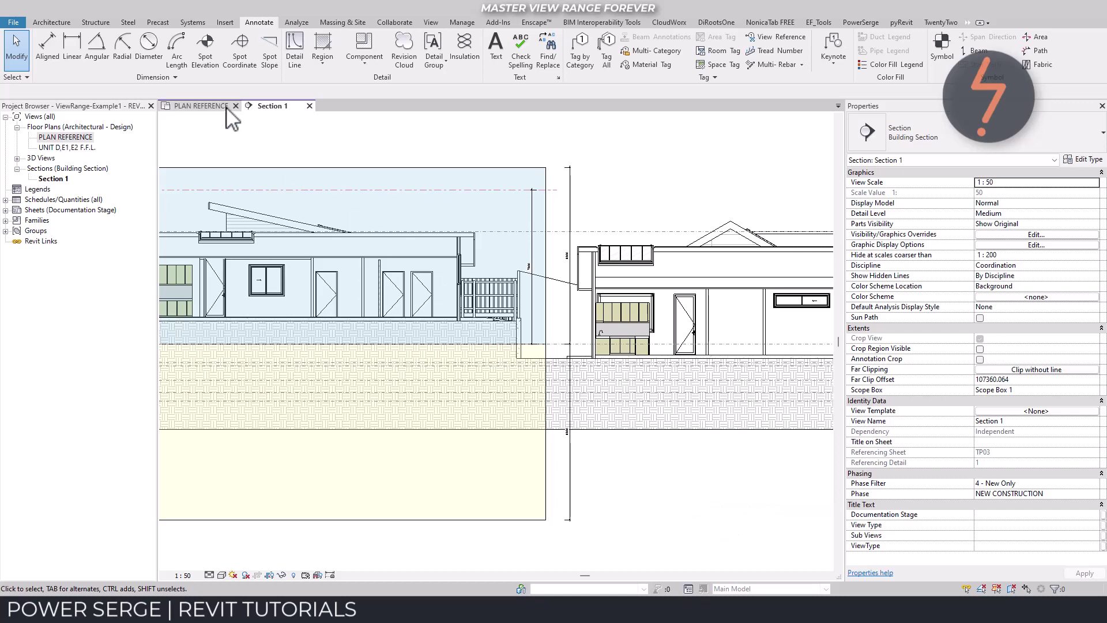
pyautogui.click(202, 105)
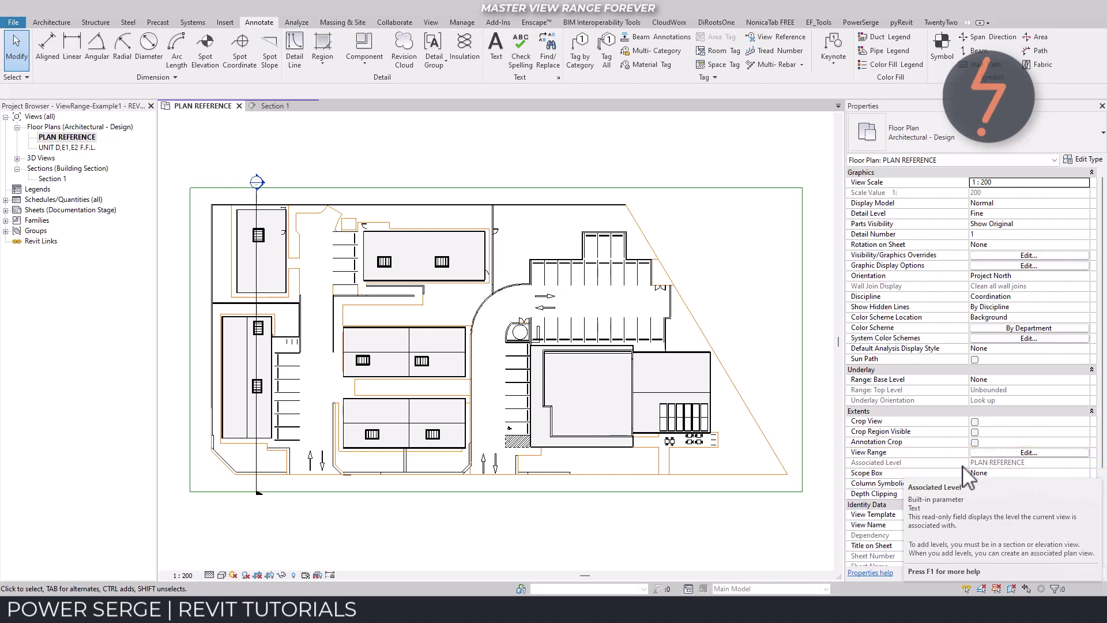
# Step: In Section 1, copy the MEDICAL CENTRE TOW. level up to the guide's cut plane line
pyautogui.click(283, 108)
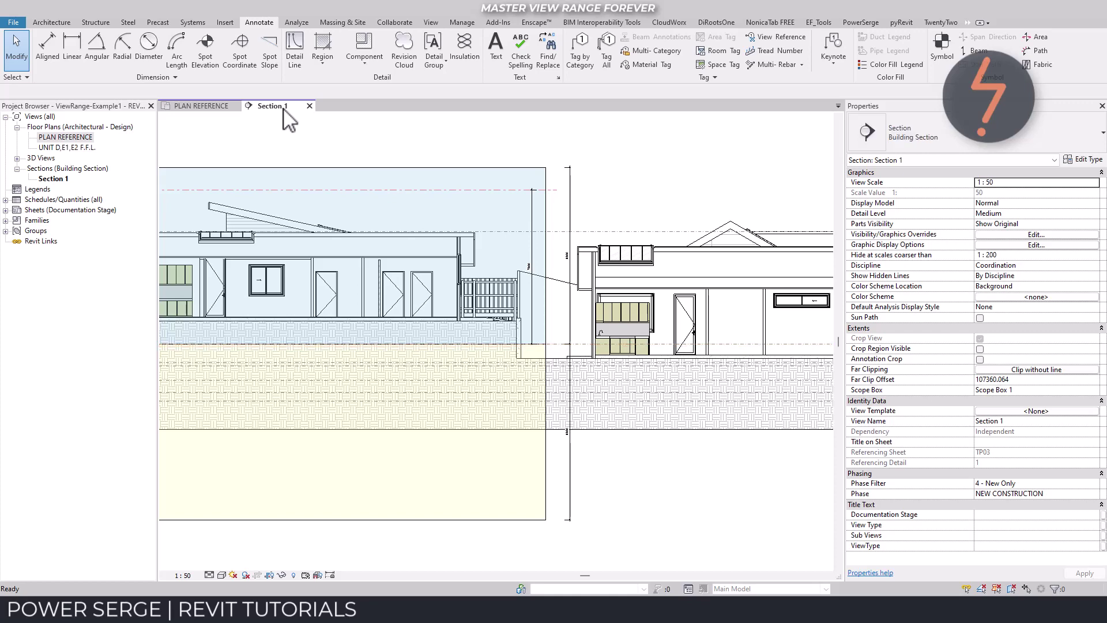
pyautogui.click(554, 232)
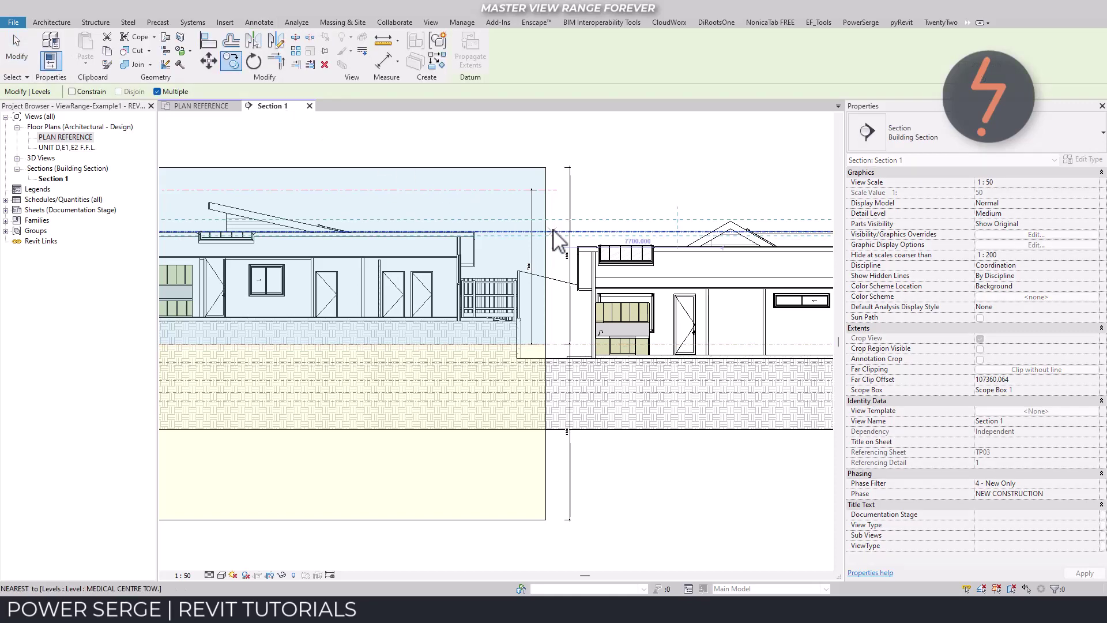
pyautogui.click(554, 231)
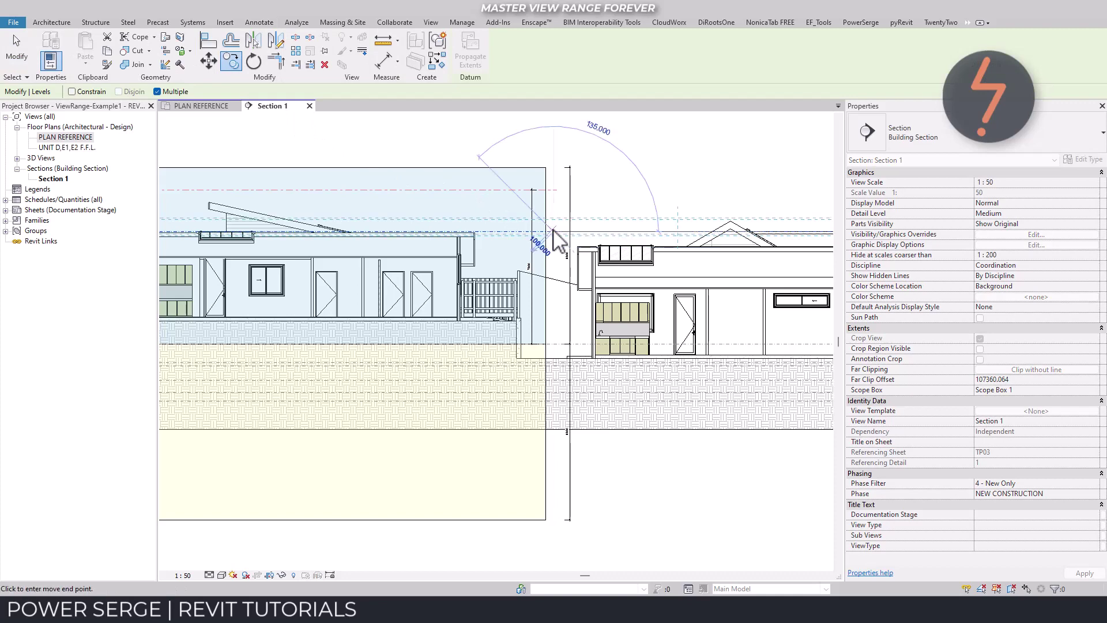
pyautogui.click(554, 190)
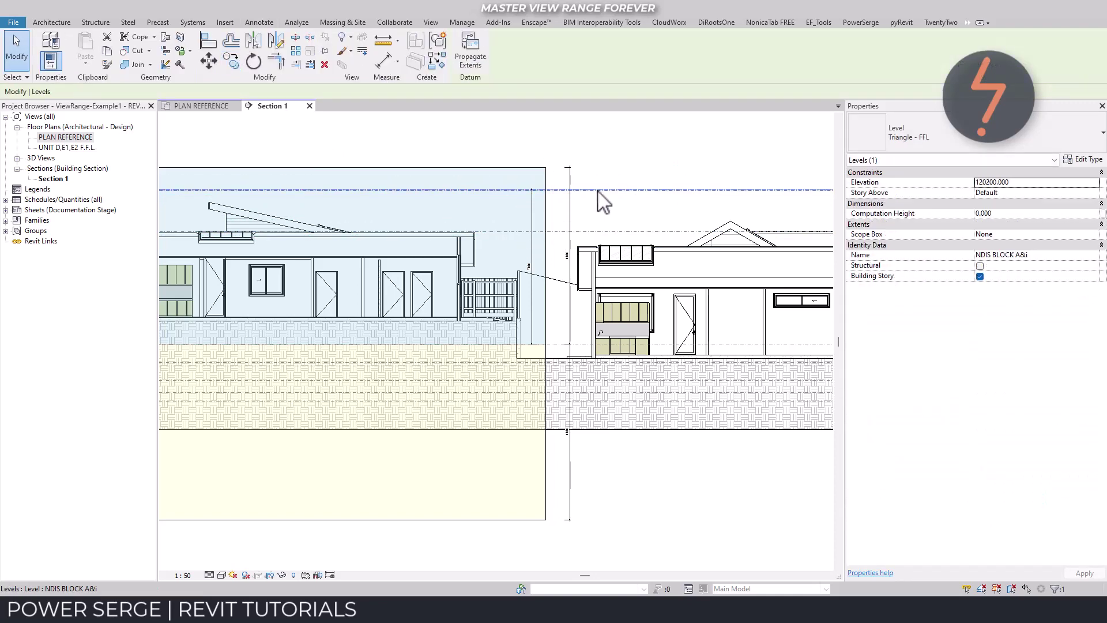
# Step: Rename the copied level as Example
pyautogui.click(1054, 258)
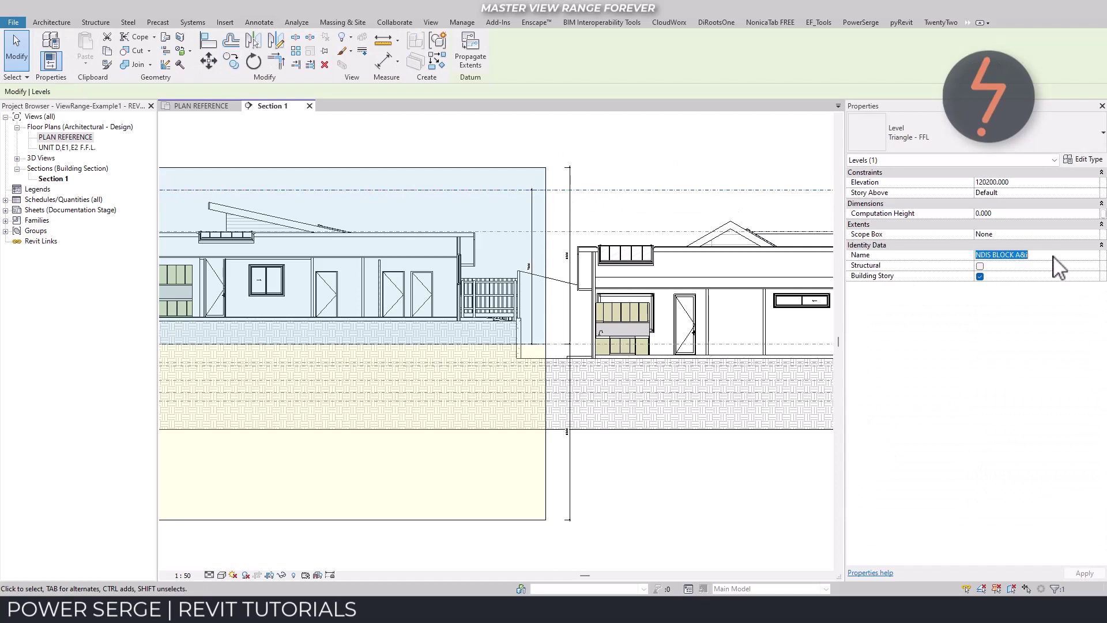
pyautogui.write('E')
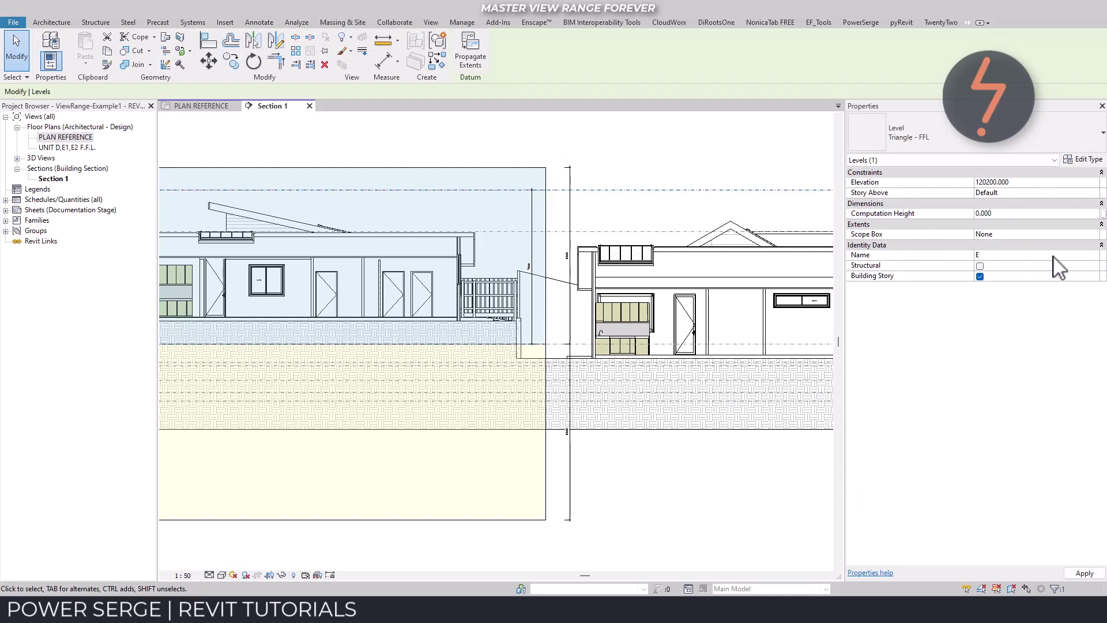
pyautogui.write('xample')
pyautogui.click(693, 161)
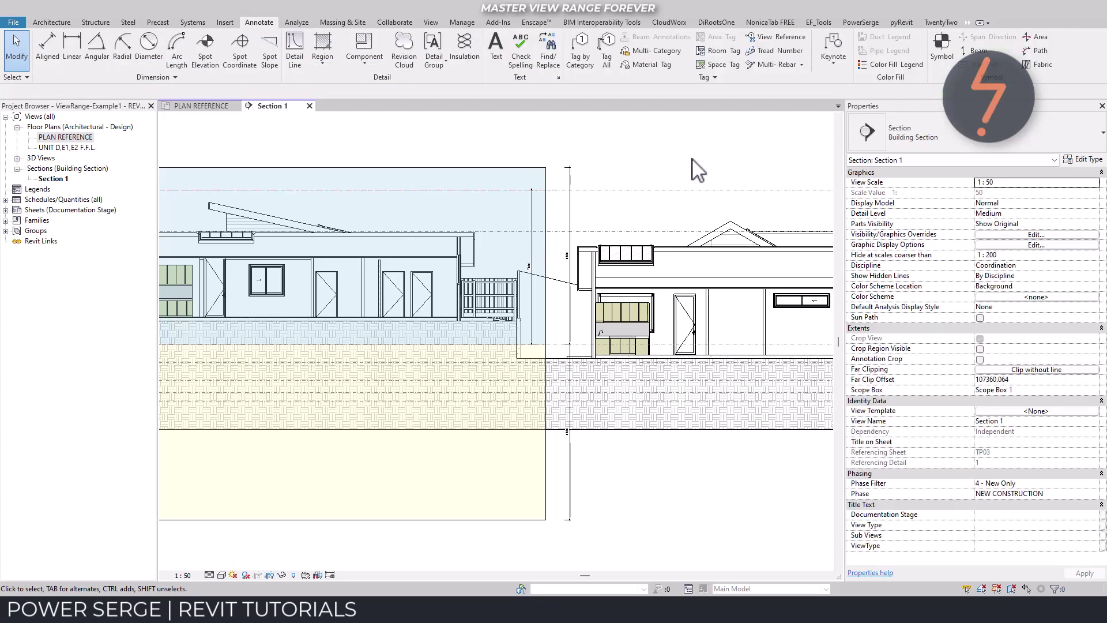
# Step: Create an Architectural - Design floor plan view for the Example level
pyautogui.click(434, 25)
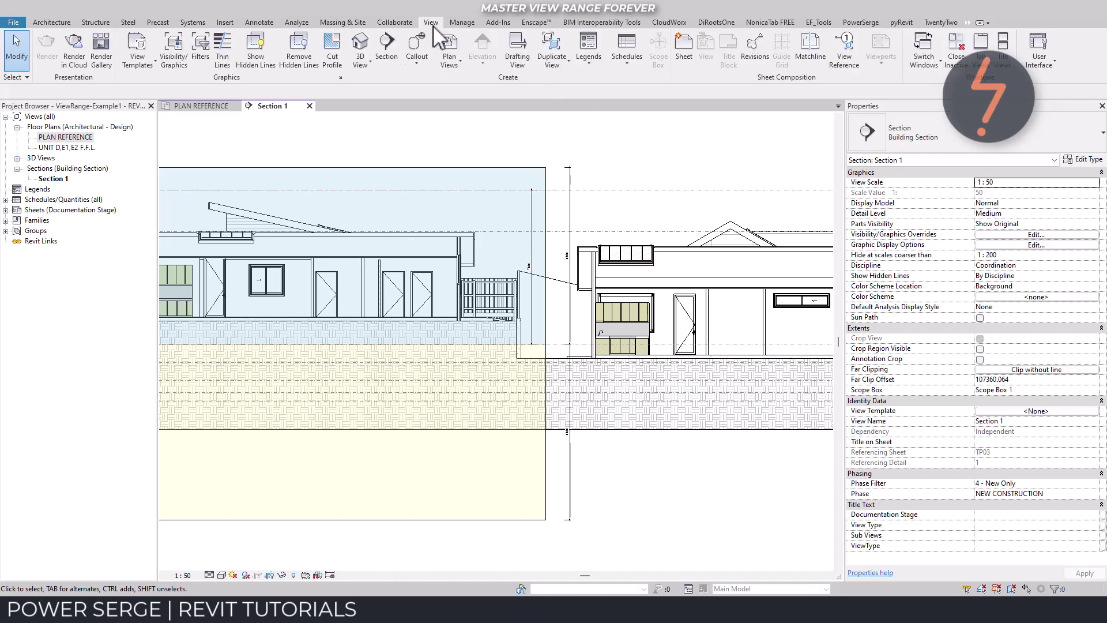
pyautogui.click(452, 57)
pyautogui.click(508, 89)
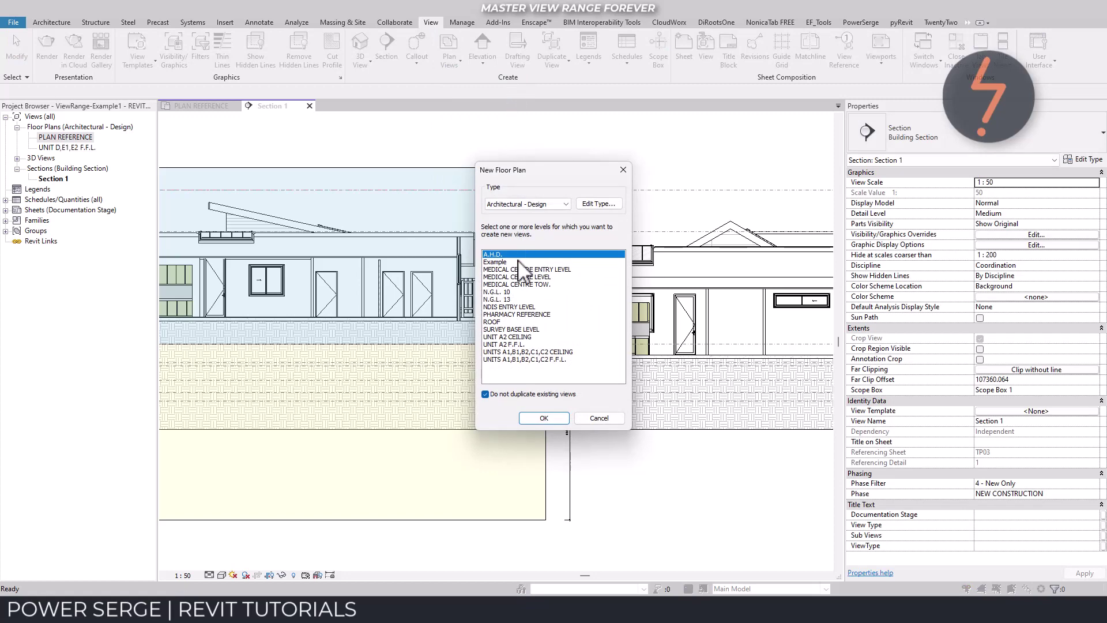
pyautogui.click(498, 261)
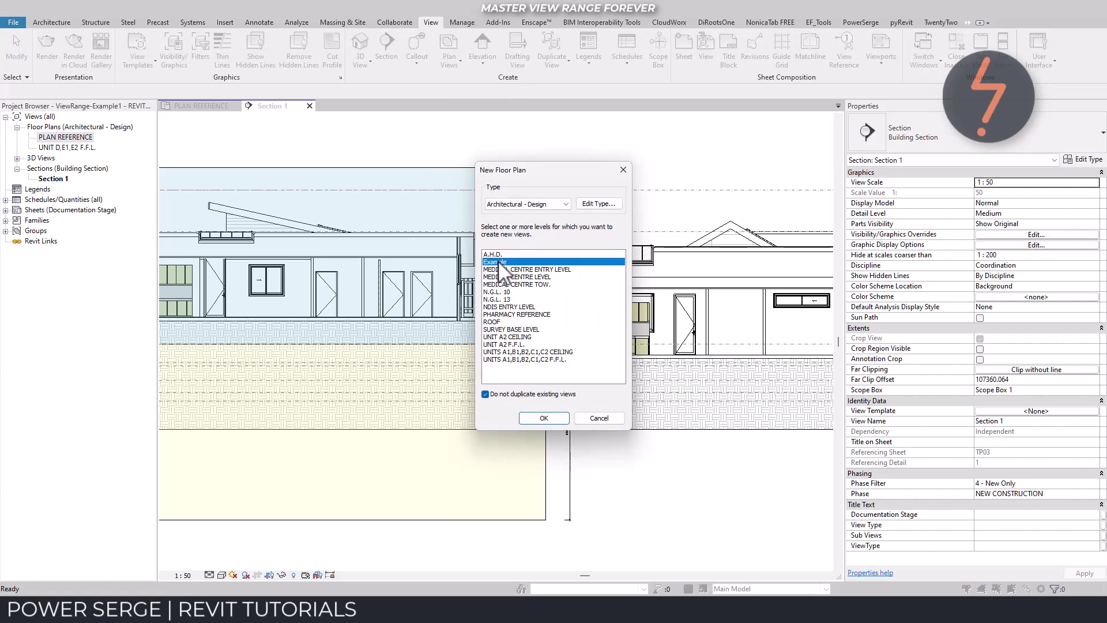
pyautogui.click(543, 417)
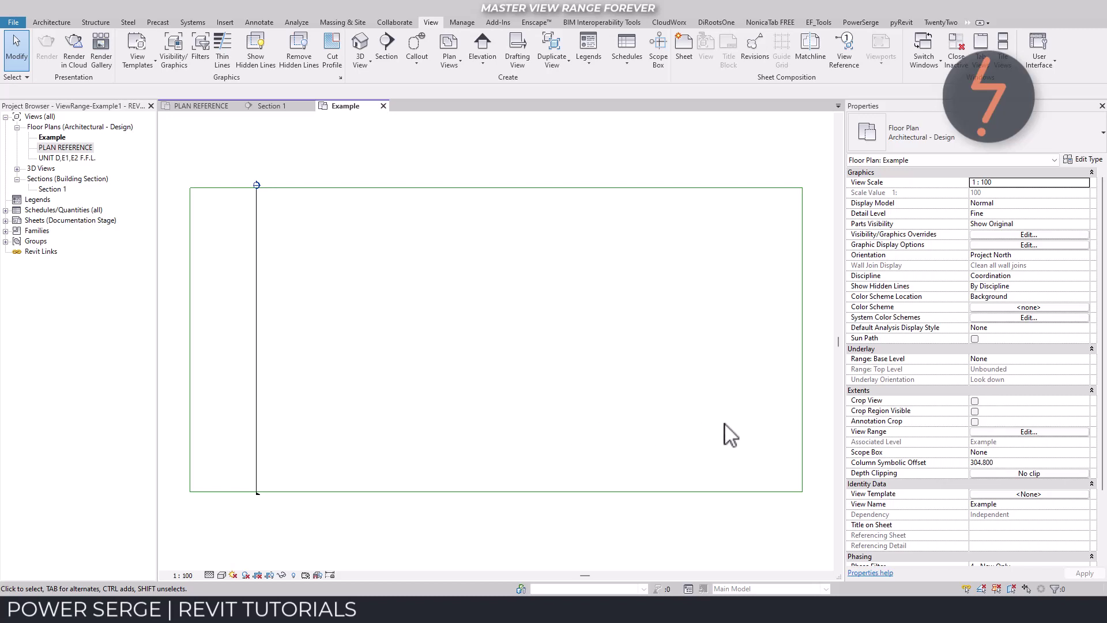
# Step: Compare the Example plan's view range settings with the sample view range diagram
pyautogui.click(1029, 431)
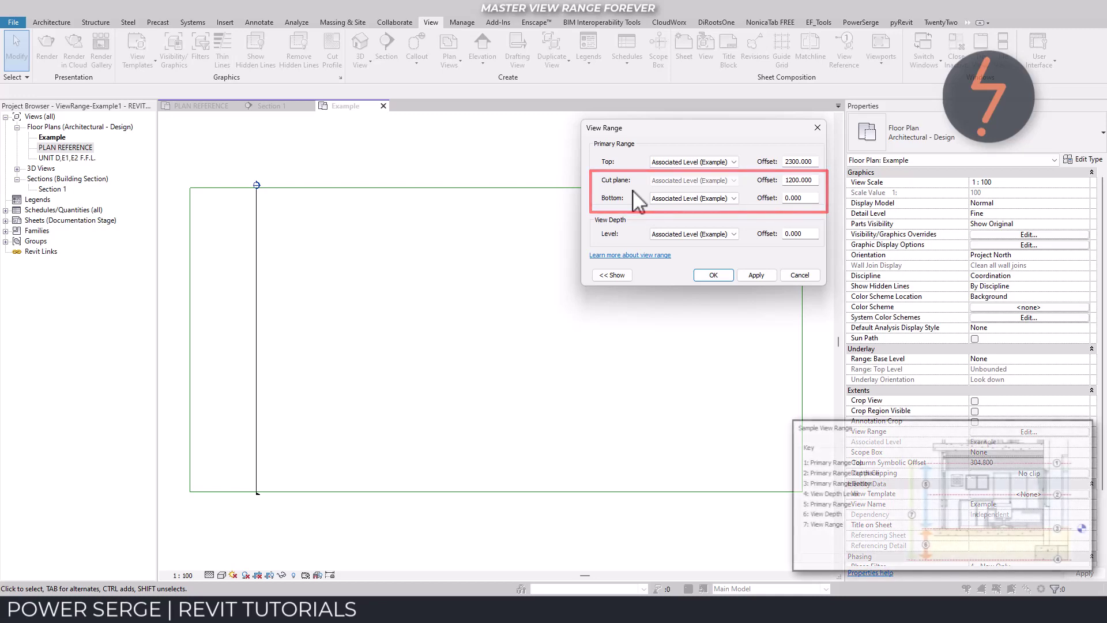
pyautogui.click(615, 274)
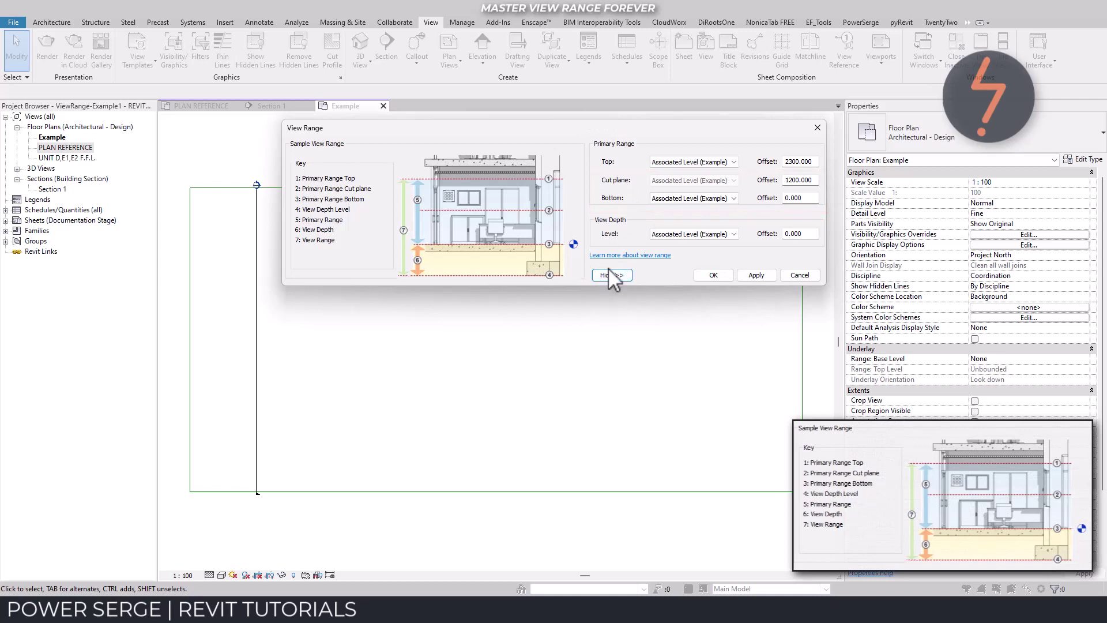
pyautogui.click(710, 275)
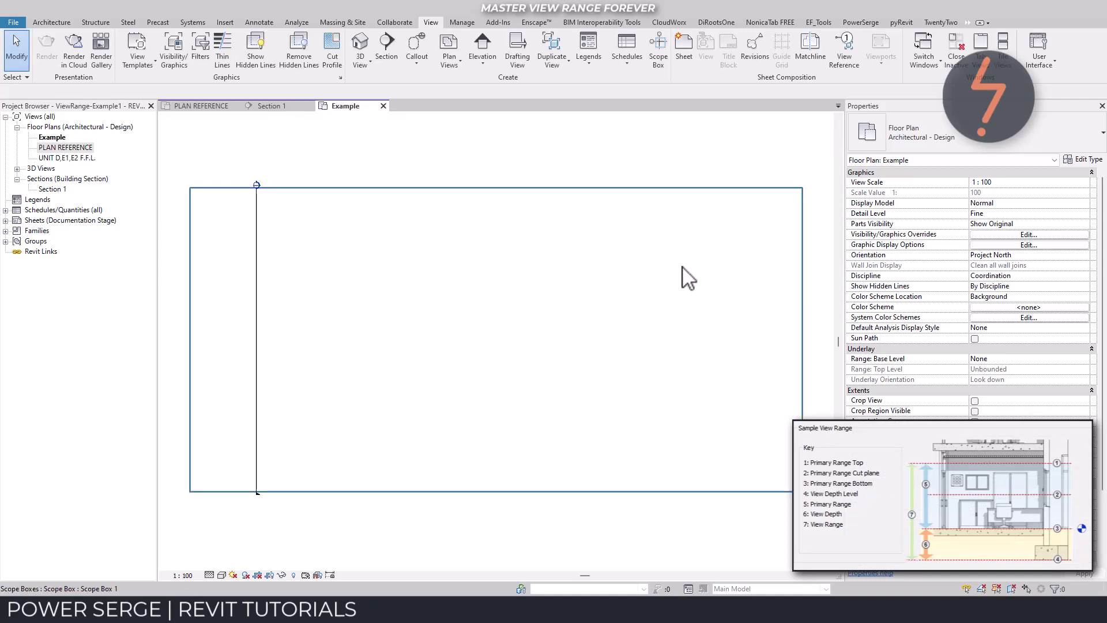
# Step: In Section 1, add an aligned dimension between the Example and PLAN REFERENCE levels
pyautogui.click(284, 107)
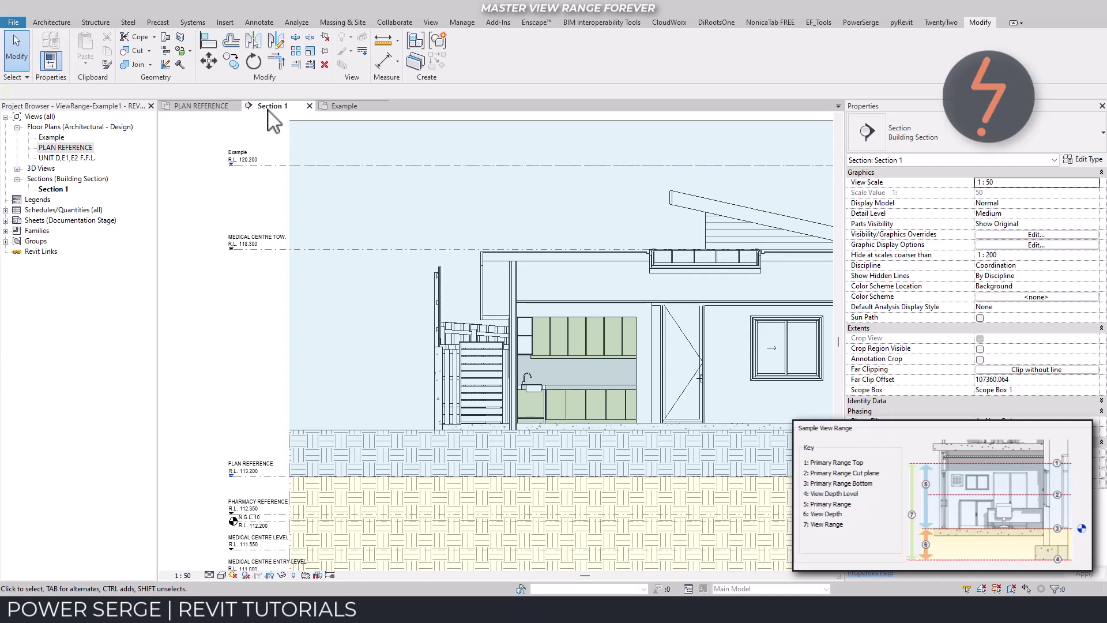
pyautogui.press('d')
pyautogui.press('i')
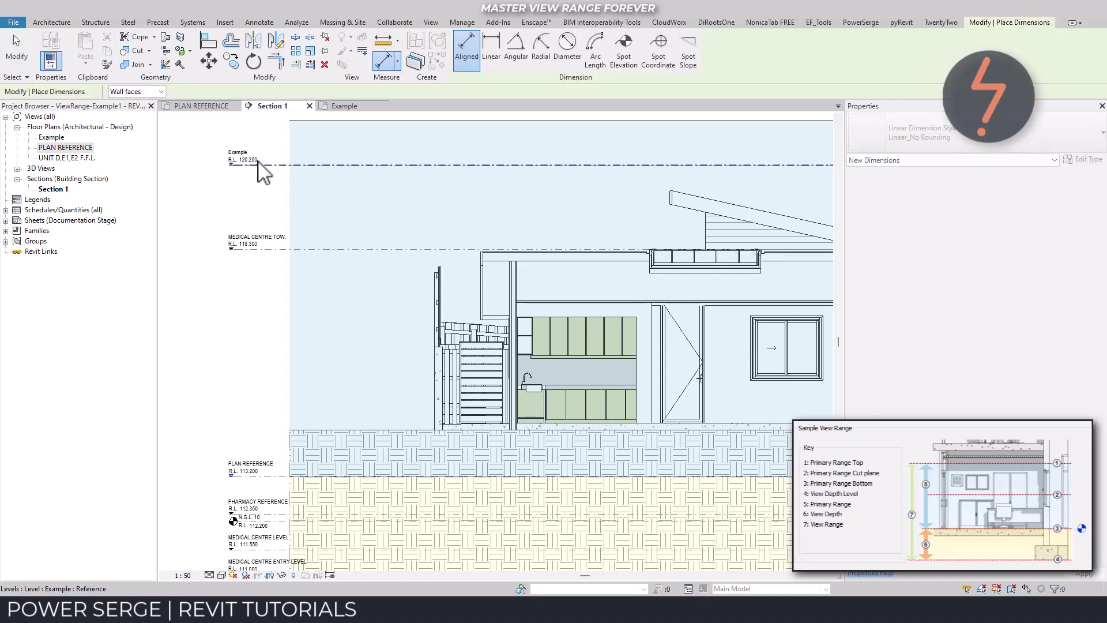
pyautogui.click(258, 476)
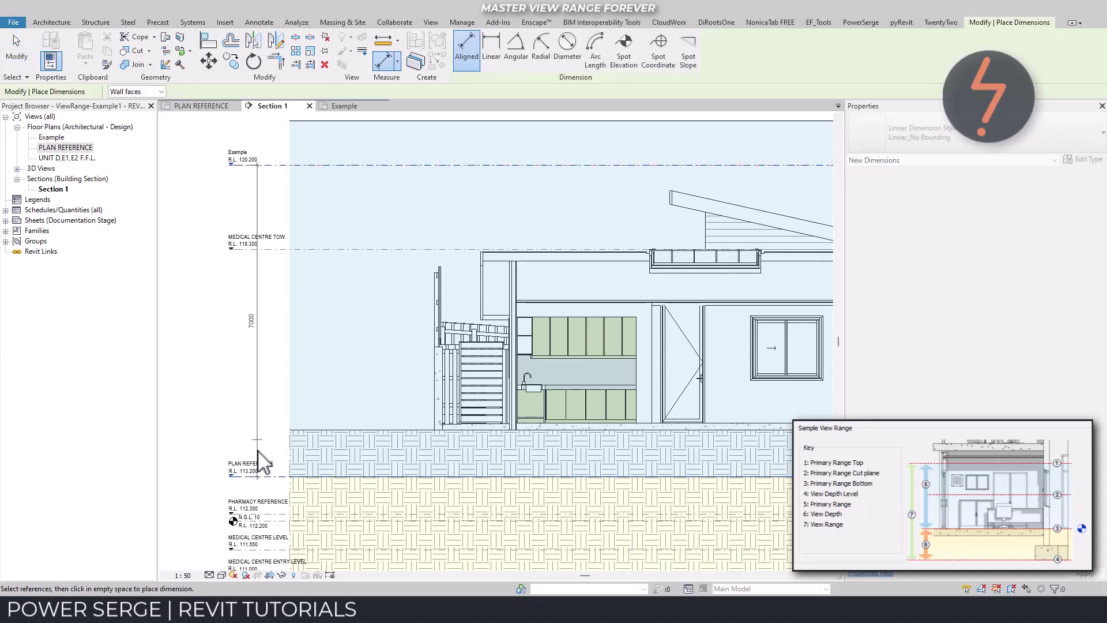
pyautogui.click(258, 443)
pyautogui.press('Escape')
pyautogui.press('Escape')
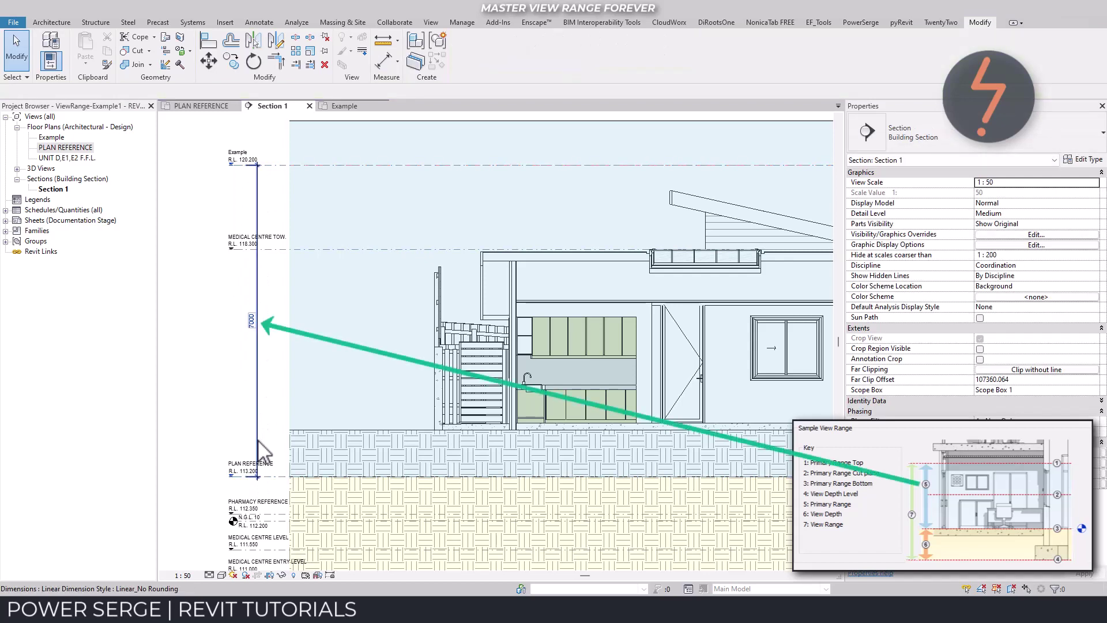
# Step: Set the view range guide's Depth to 0 and its TotalViewRange to 7000
pyautogui.click(289, 390)
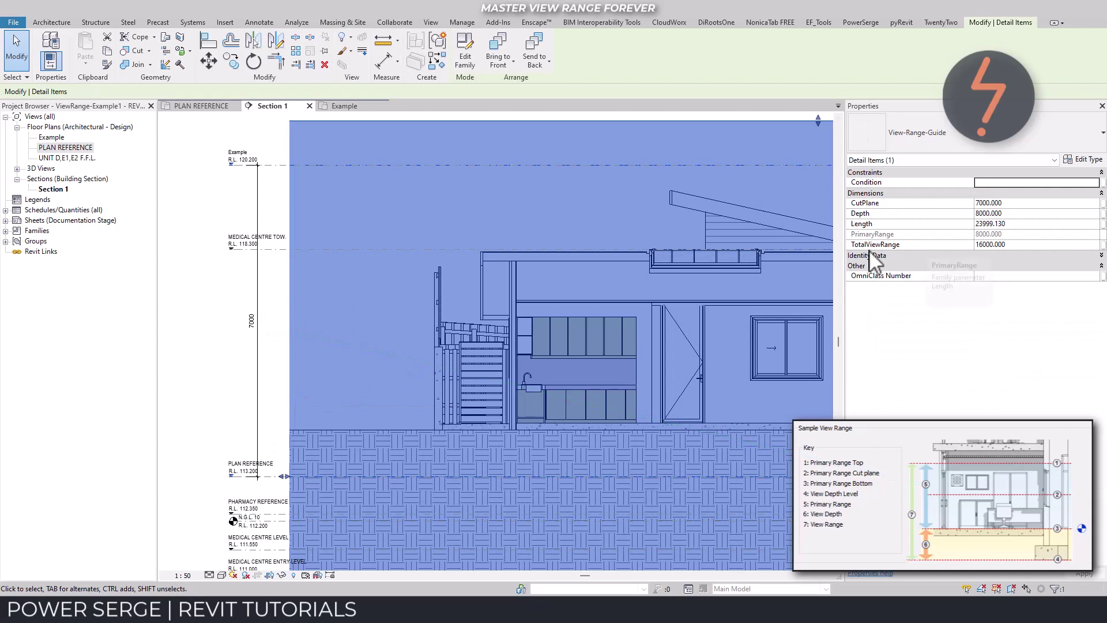
pyautogui.click(1022, 214)
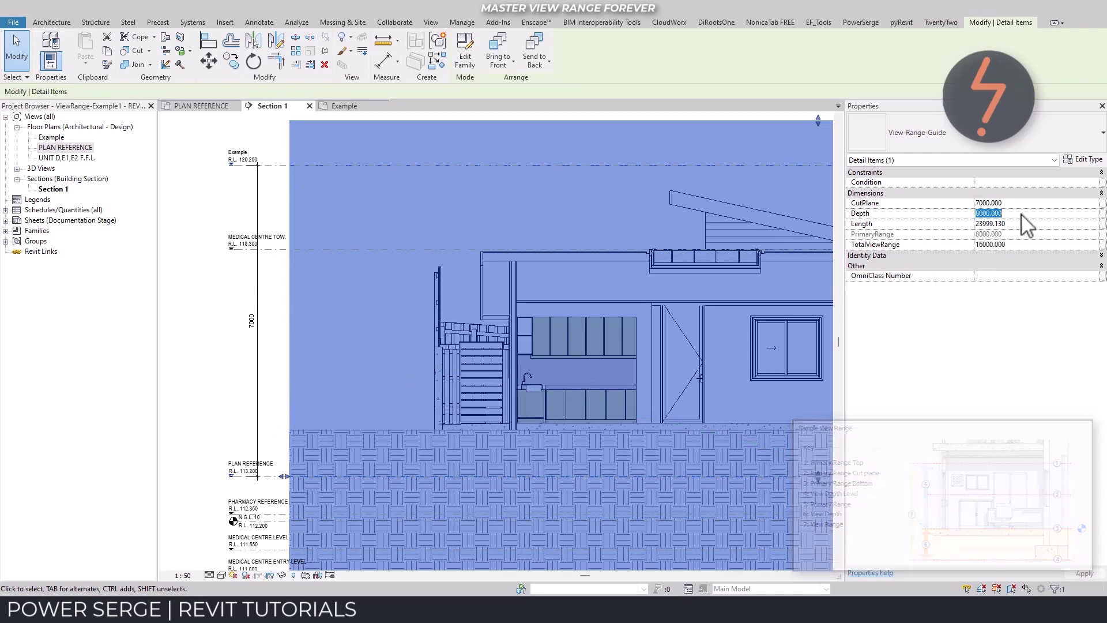
pyautogui.write('0')
pyautogui.click(1028, 245)
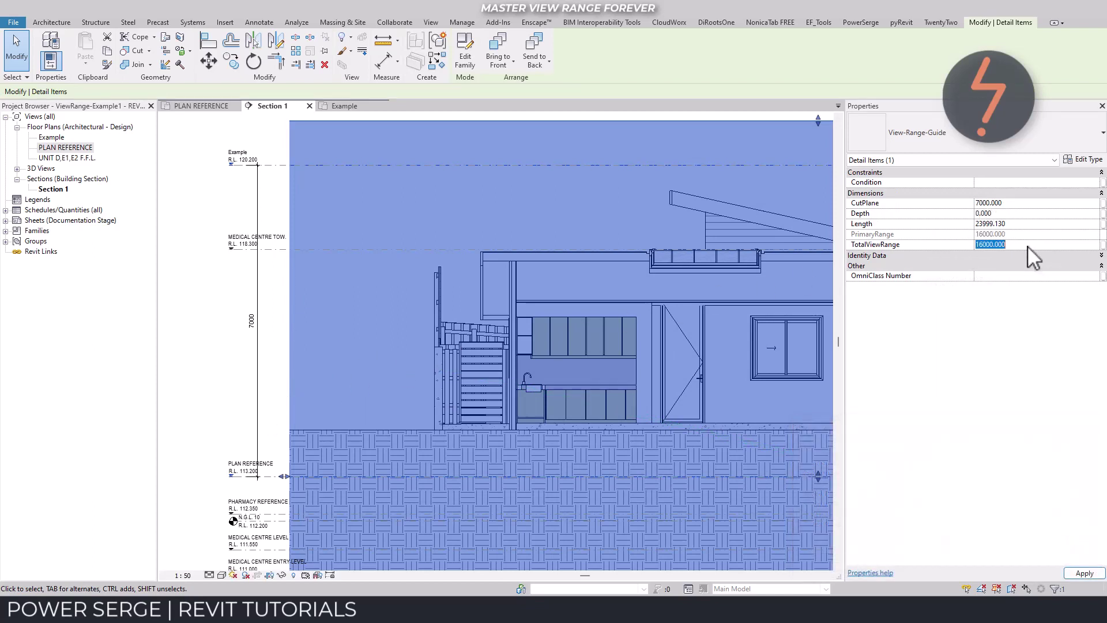
pyautogui.write('7000')
pyautogui.click(1073, 571)
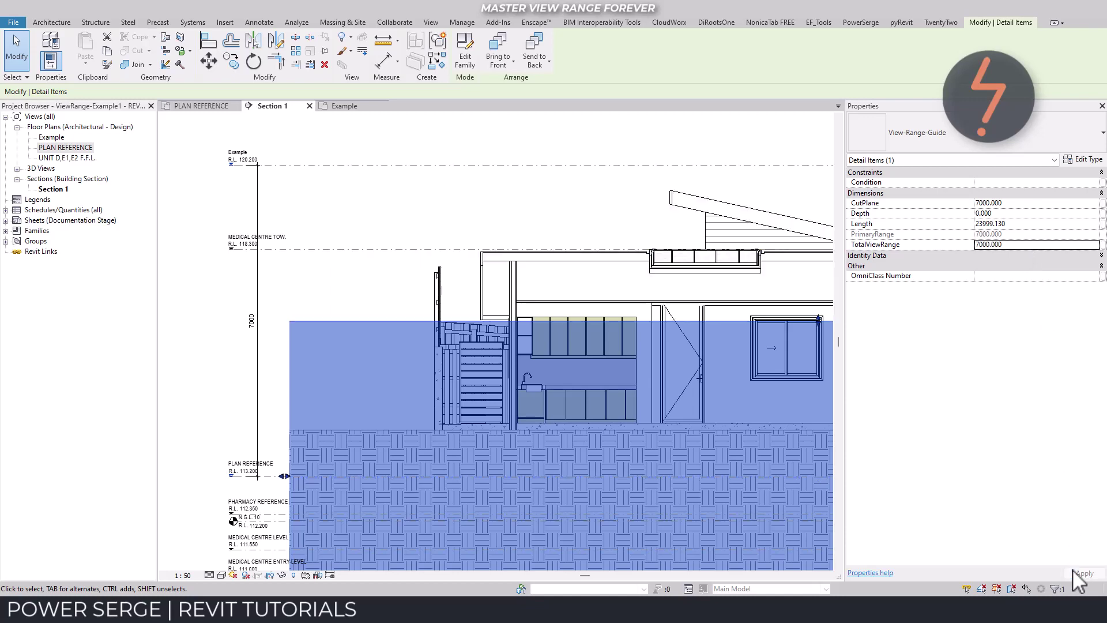
# Step: Move the guide vertically so that its top edge lies on the Example level
pyautogui.press('m')
pyautogui.press('v')
pyautogui.click(365, 321)
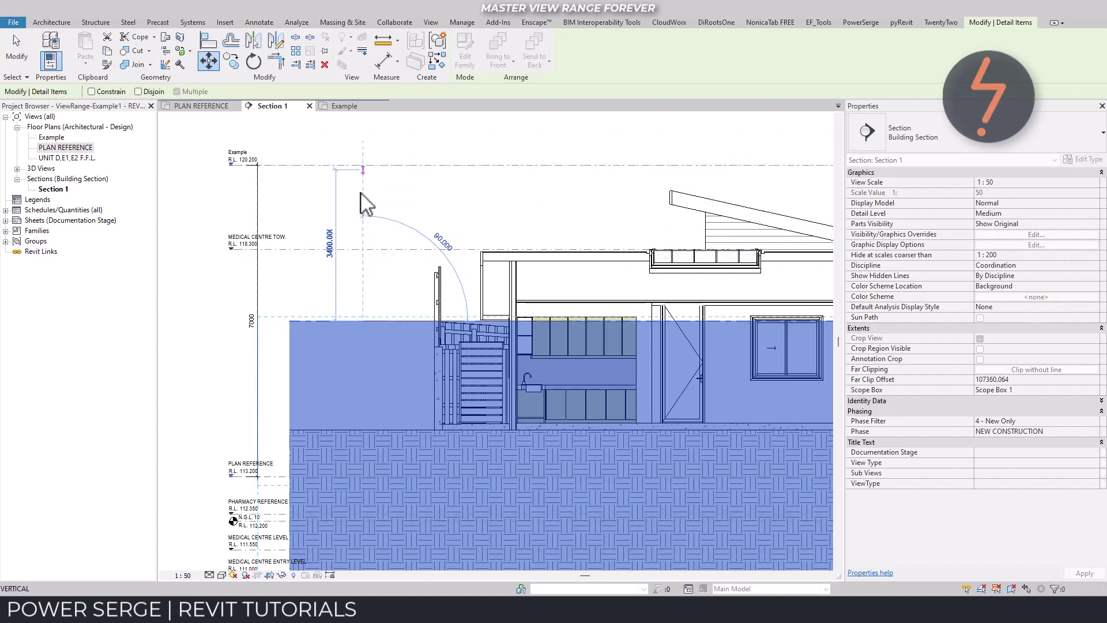
pyautogui.click(360, 167)
pyautogui.press('Escape')
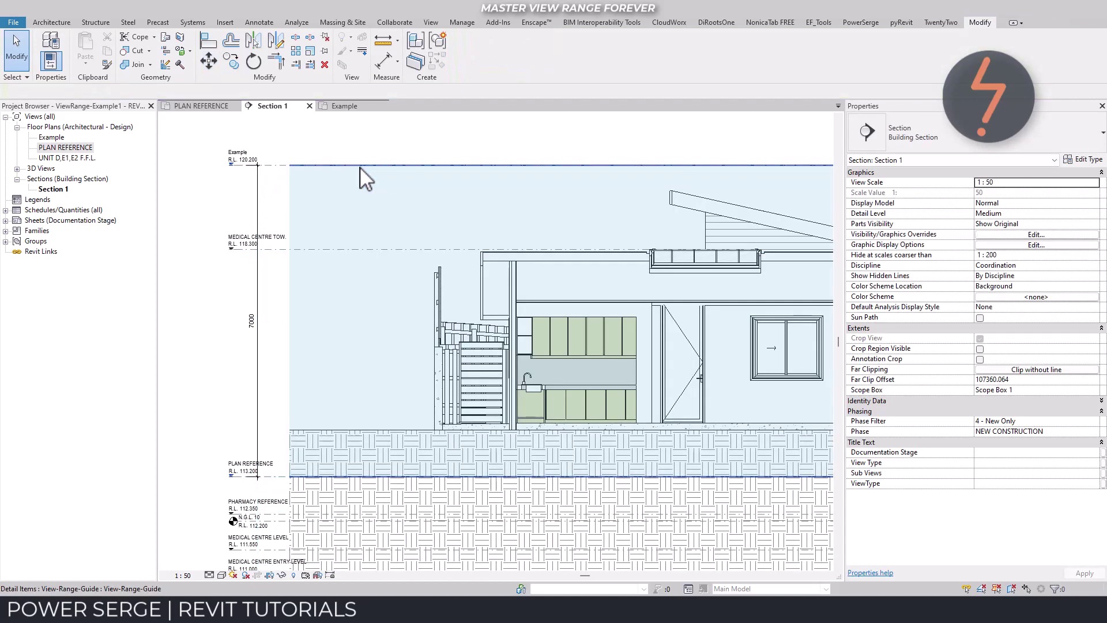
# Step: Set the view range guide's CutPlane value to 6500
pyautogui.click(359, 168)
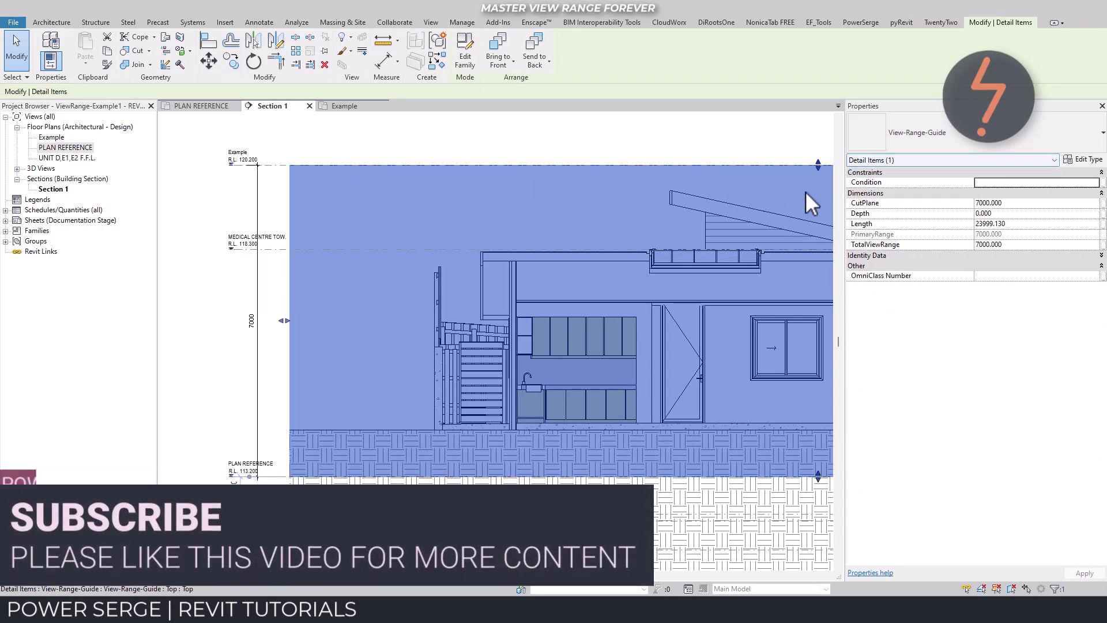
pyautogui.click(1013, 204)
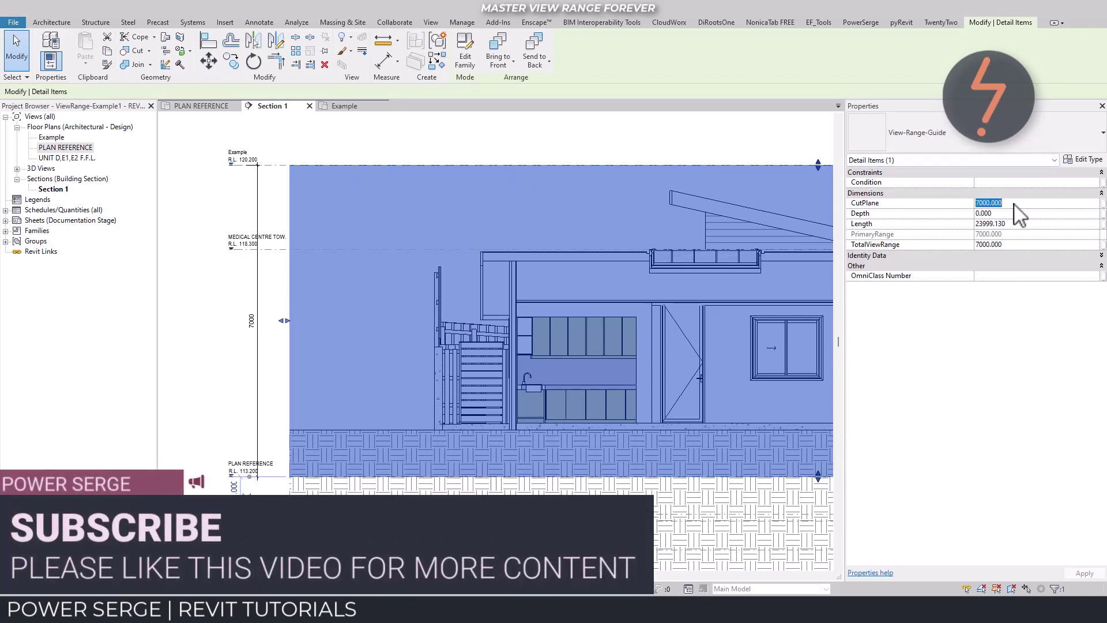
pyautogui.write('6500')
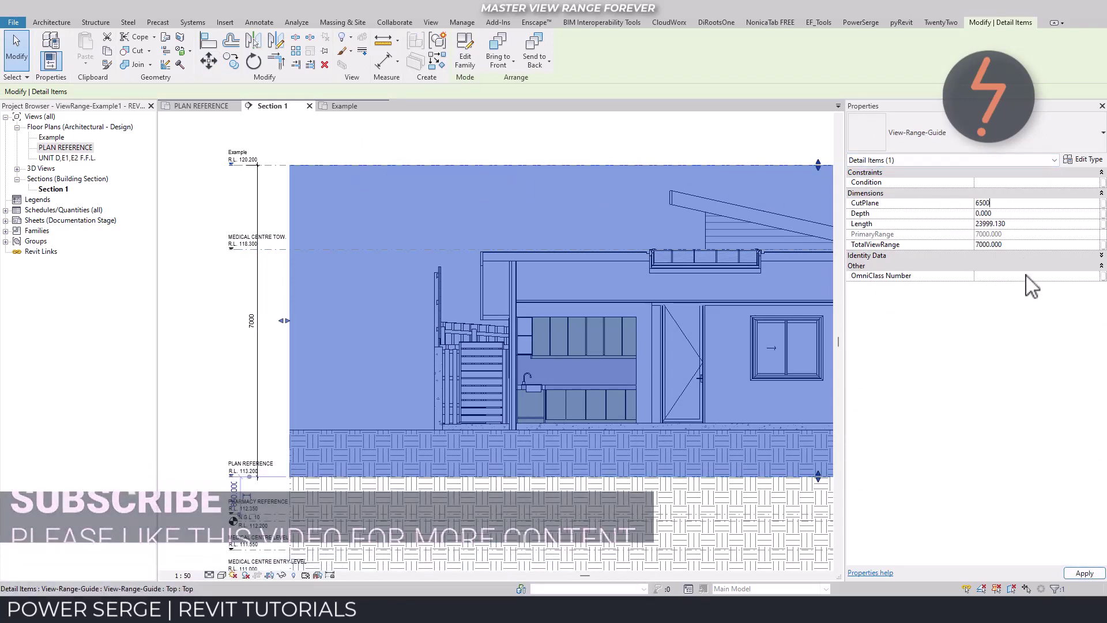
pyautogui.click(1076, 574)
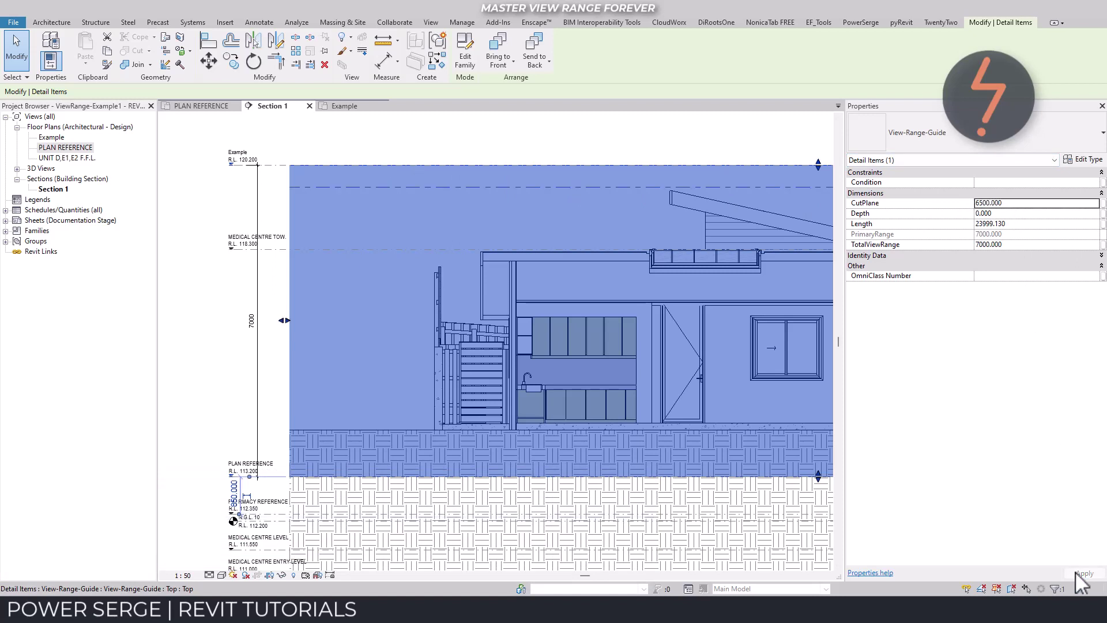
pyautogui.press('Escape')
# Step: Add an aligned dimension from the Example level to the guide's dashed cut plane line
pyautogui.press('d')
pyautogui.press('i')
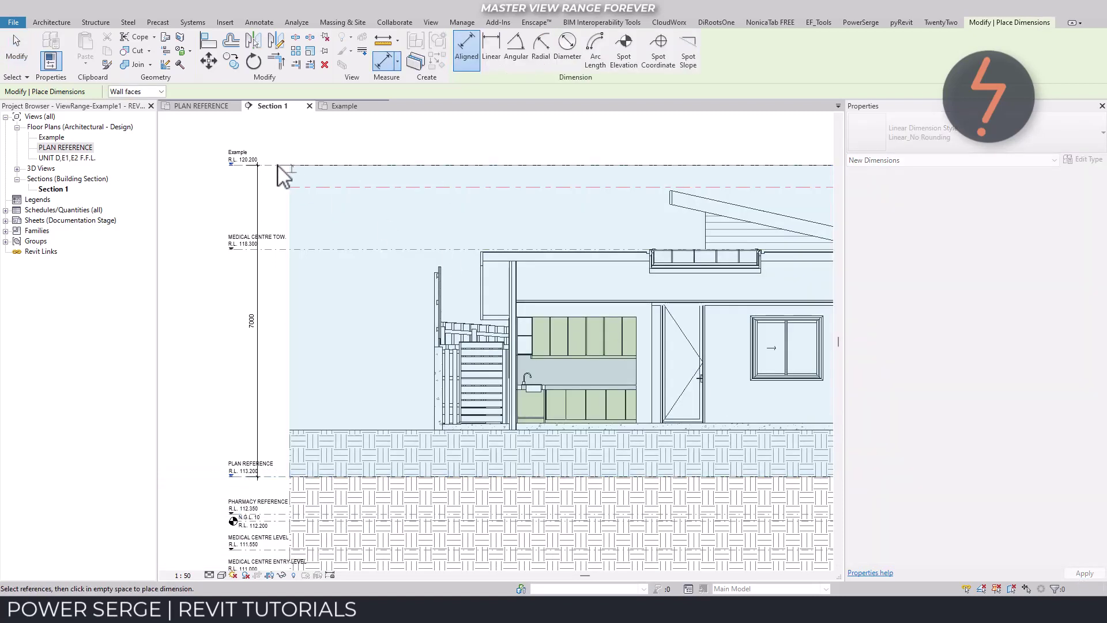
pyautogui.click(308, 186)
pyautogui.press('Escape')
pyautogui.press('Escape')
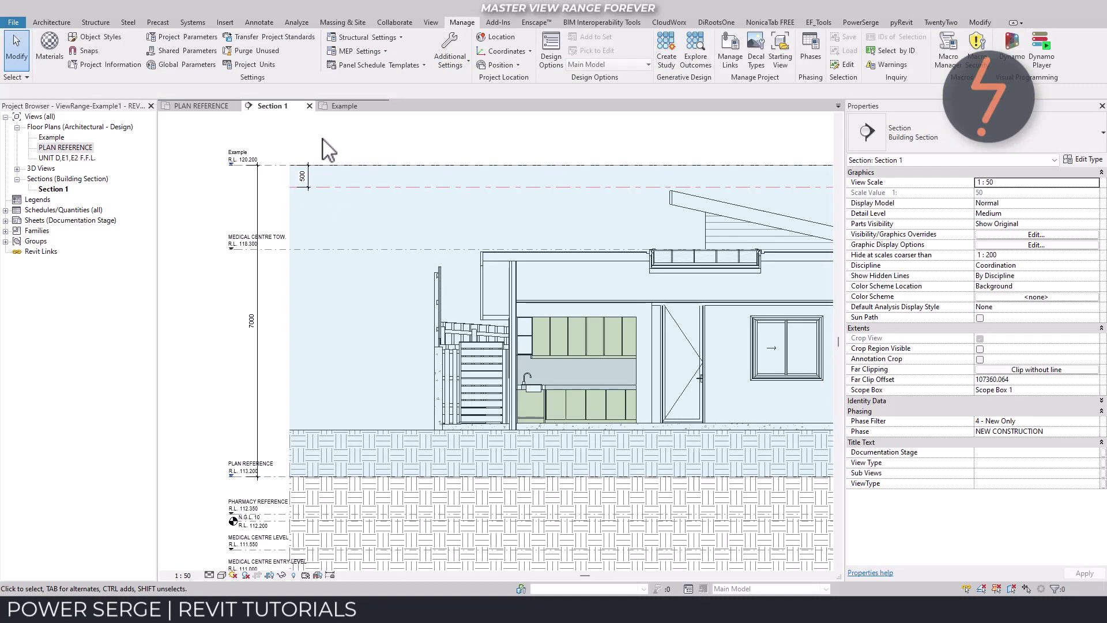
# Step: In the Example floor plan's view range, set the primary range Bottom to the PLAN REFERENCE level
pyautogui.click(340, 107)
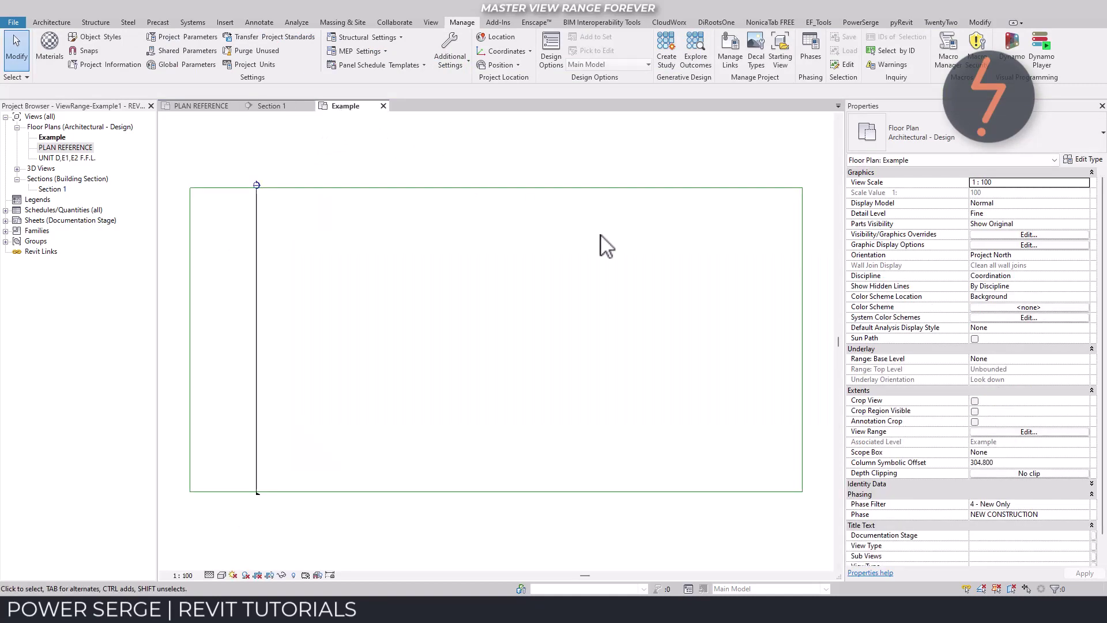
pyautogui.click(1005, 431)
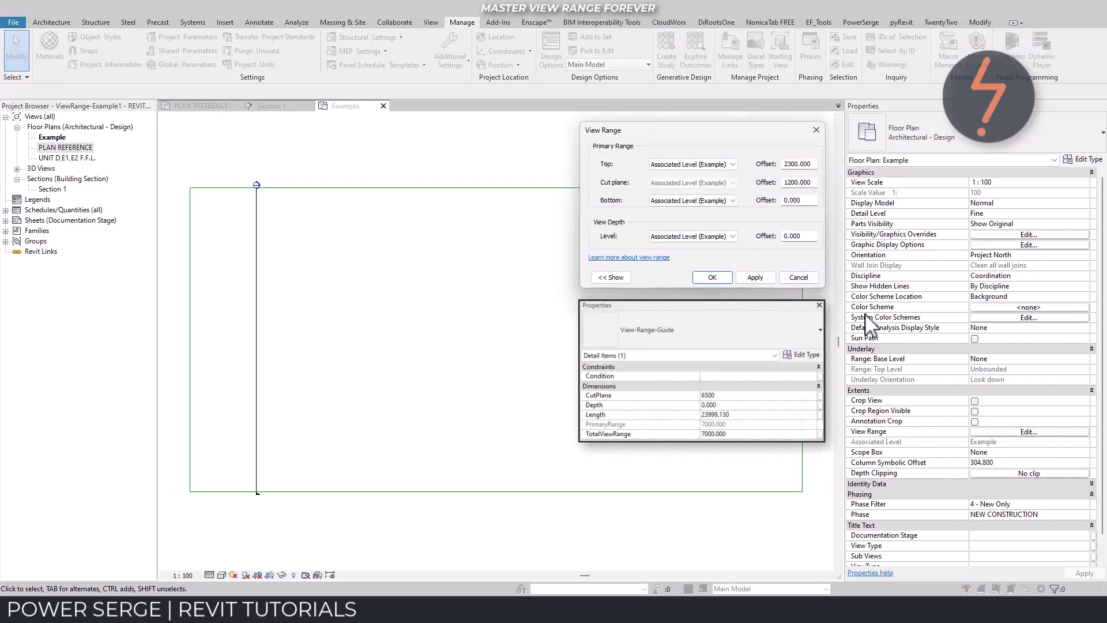
pyautogui.click(732, 202)
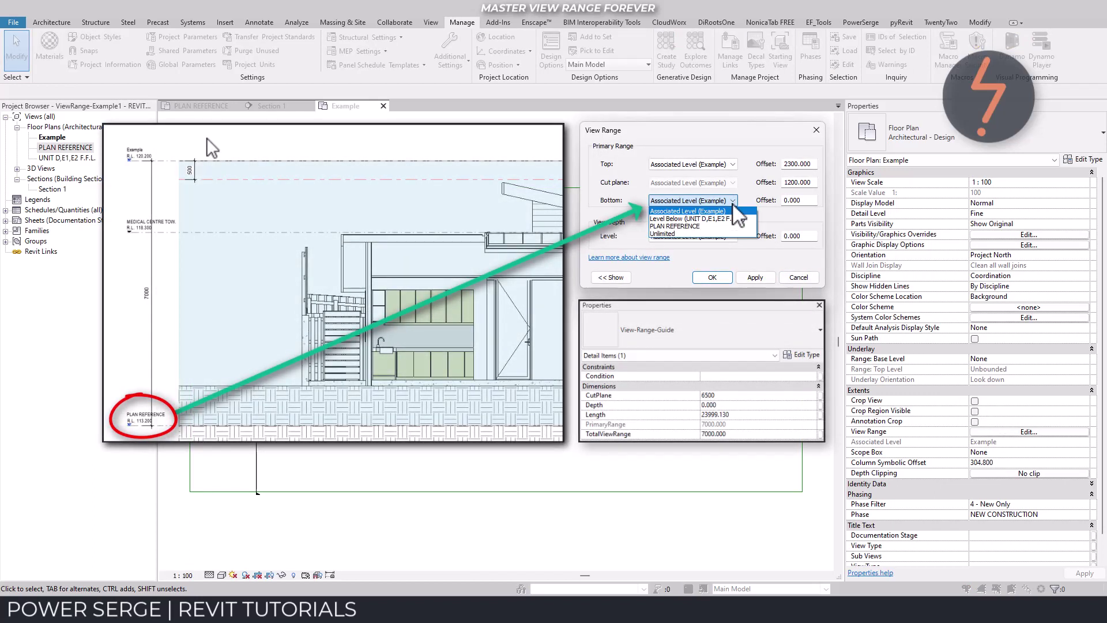
pyautogui.click(732, 226)
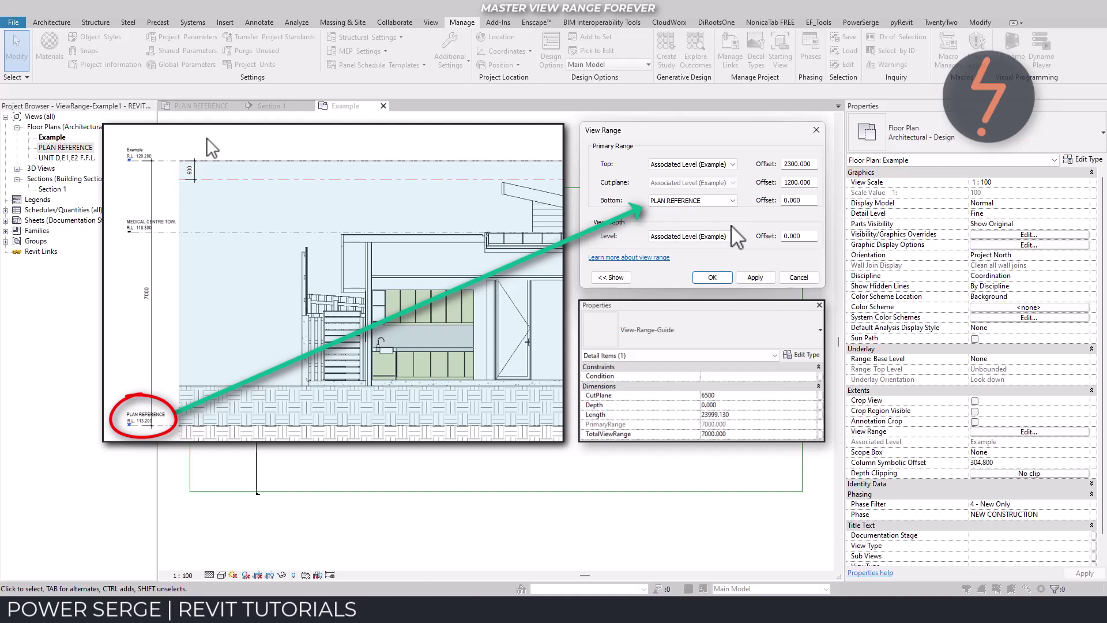
# Step: Set the view range's Top offset to 0 and its Cut plane offset to -500
pyautogui.doubleClick(801, 165)
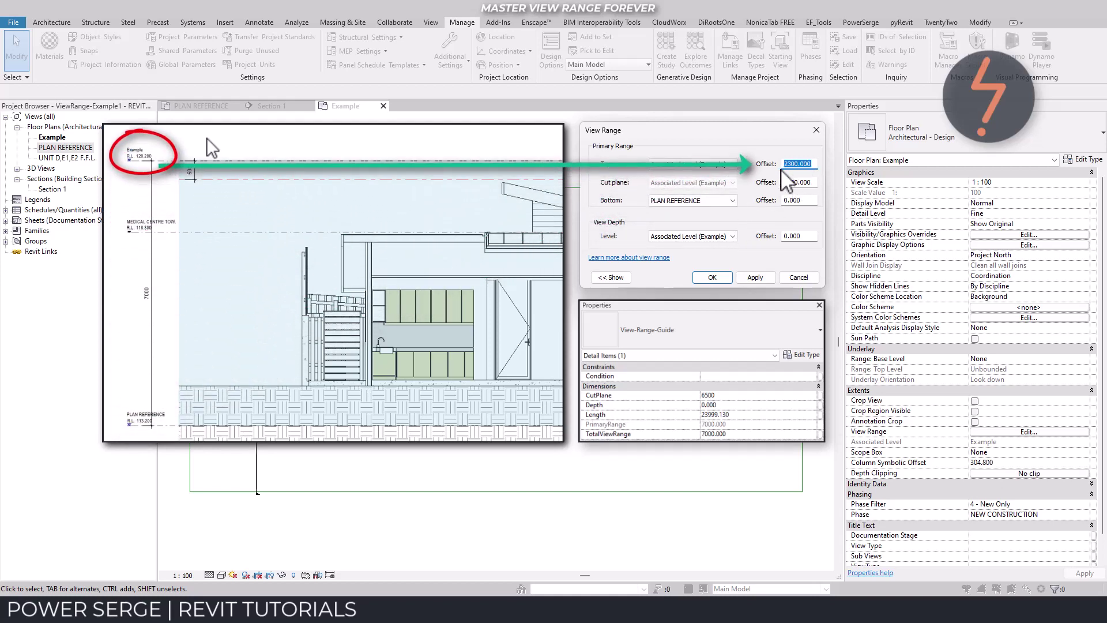
pyautogui.write('0')
pyautogui.press('Tab')
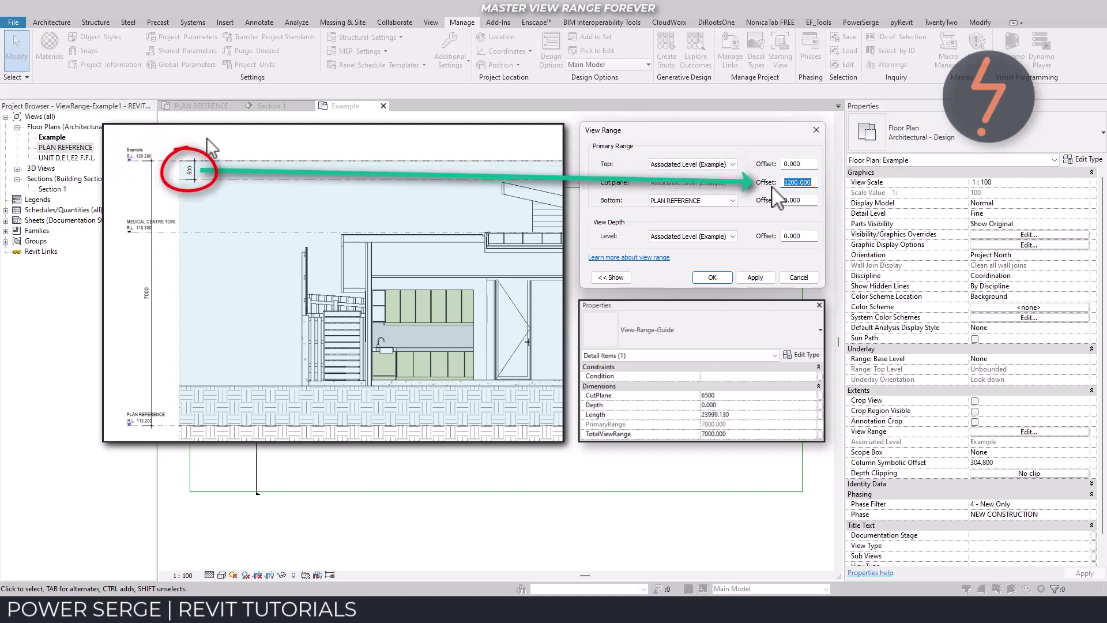
pyautogui.write('-500')
# Step: Set the View Depth level to PLAN REFERENCE and apply the view range to the Example plan
pyautogui.click(729, 236)
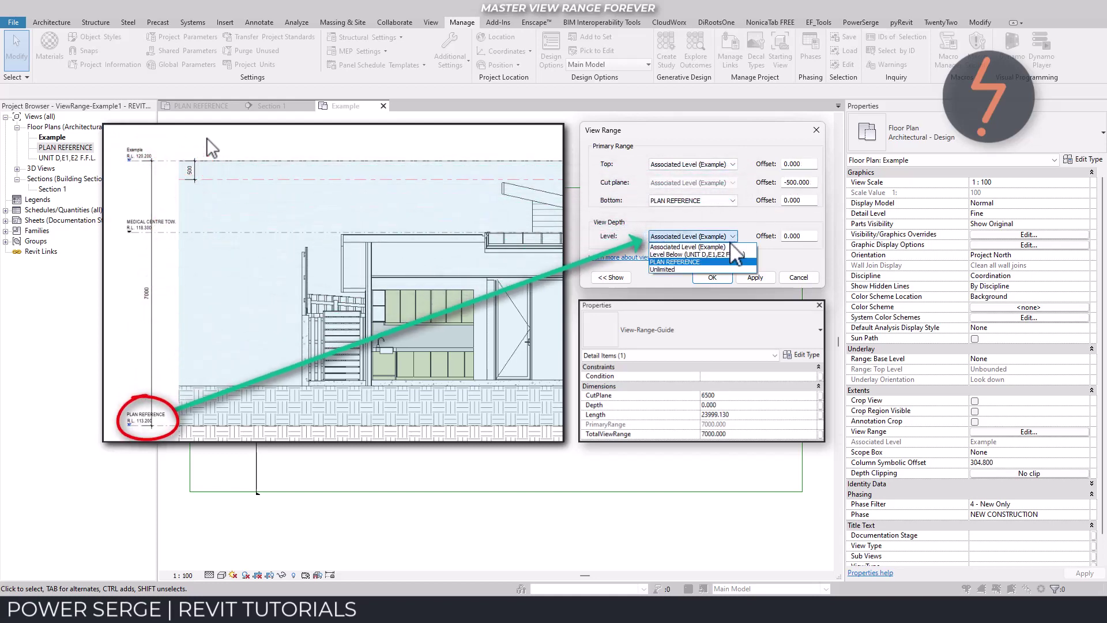
pyautogui.click(724, 269)
pyautogui.click(757, 278)
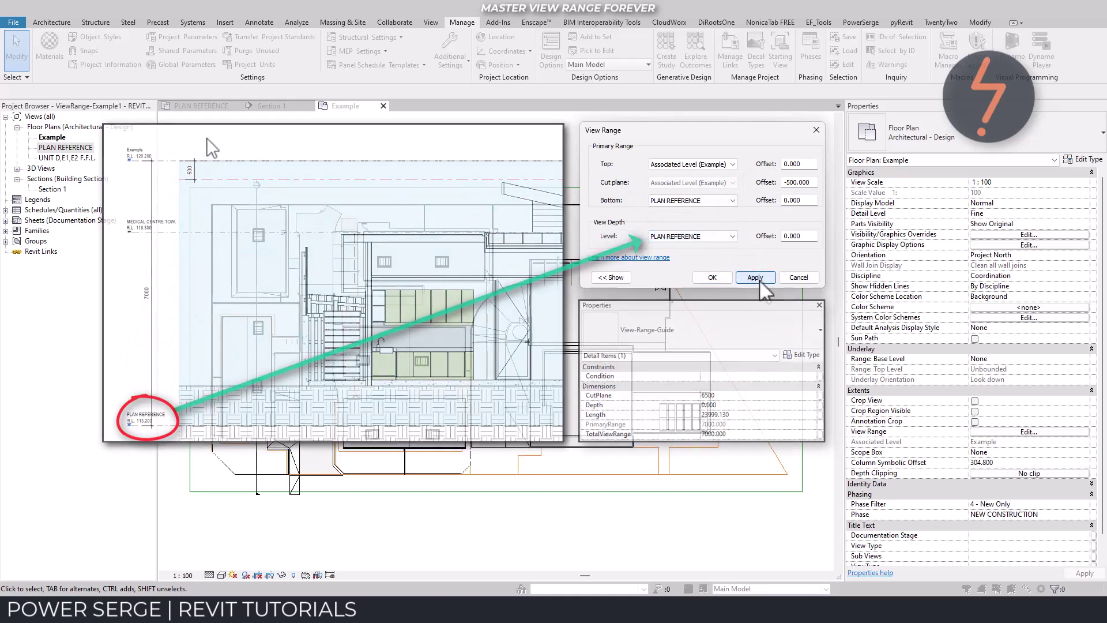
pyautogui.click(713, 277)
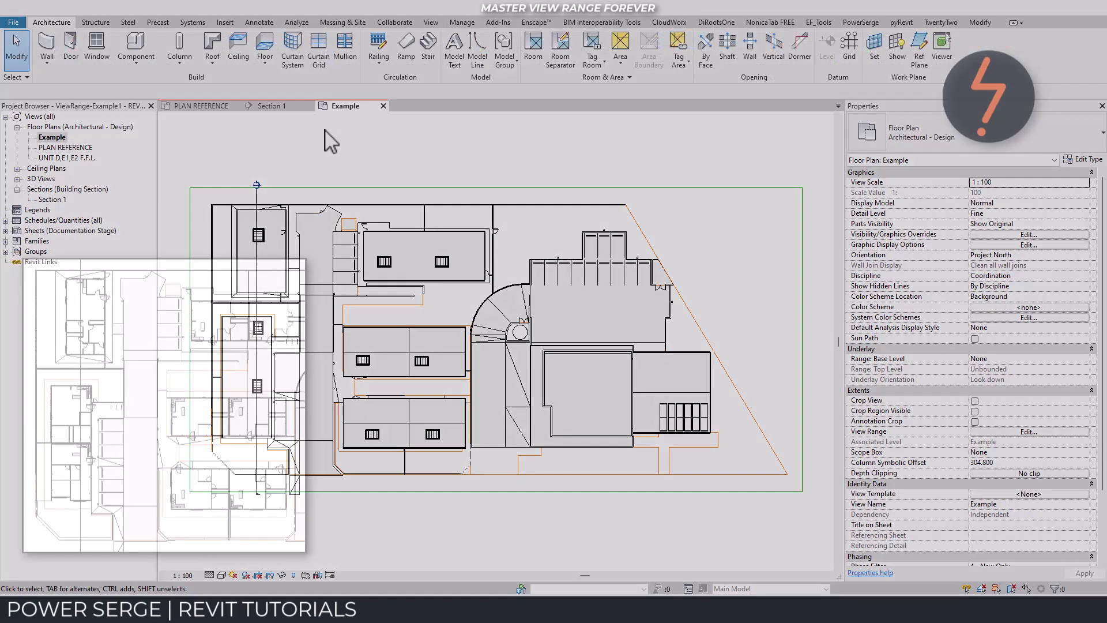
# Step: In Section 1, move the view range guide down so that its base lies on the PHARMACY REFERENCE level
pyautogui.click(285, 109)
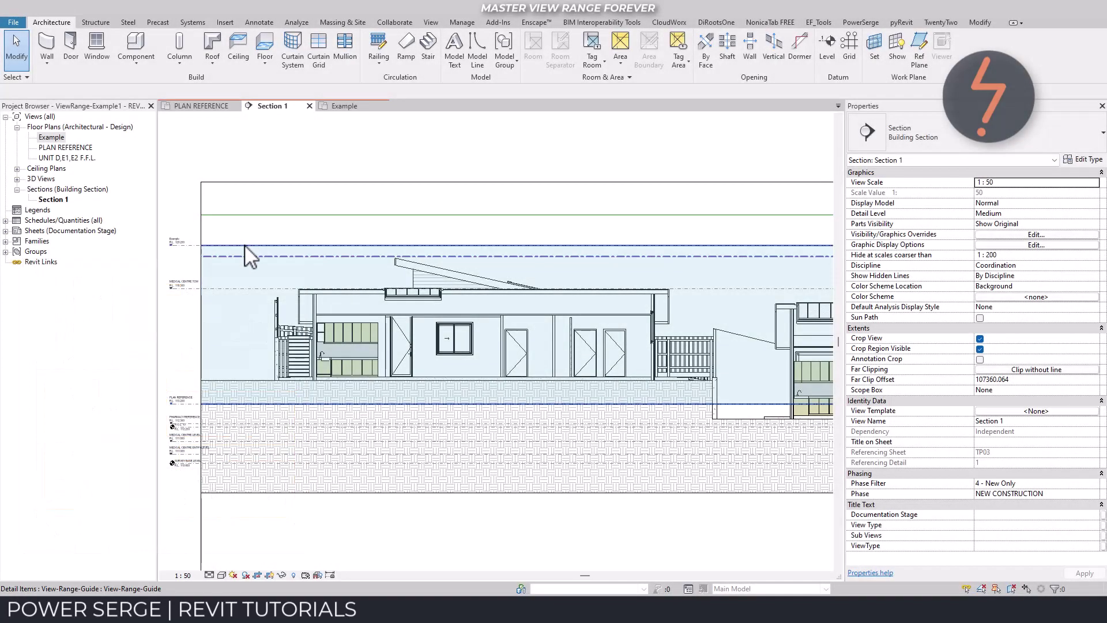
pyautogui.click(245, 245)
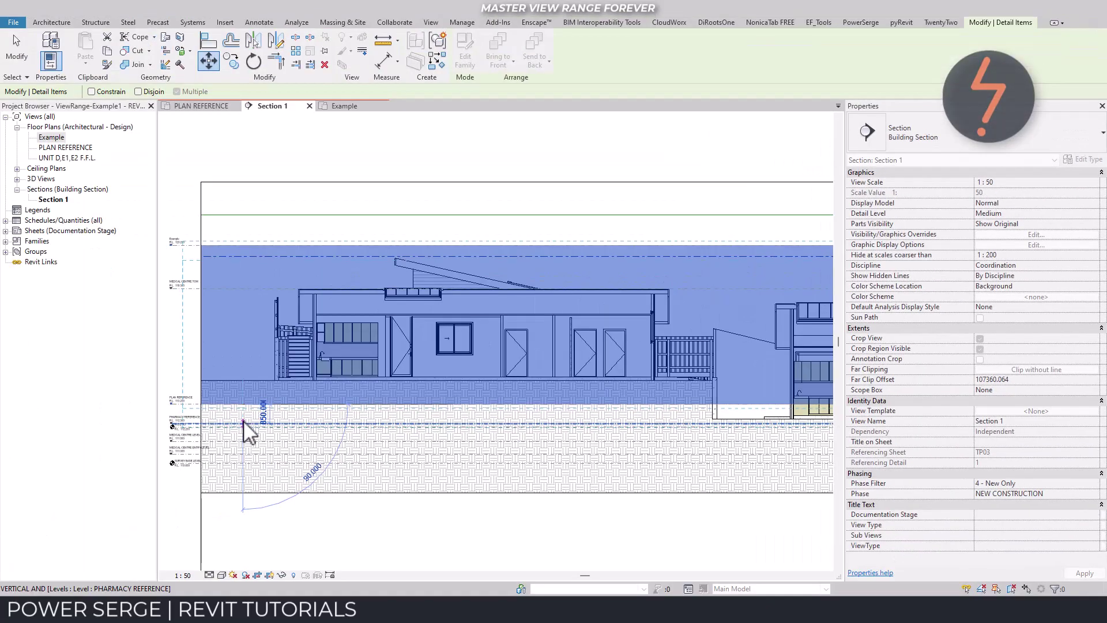
pyautogui.click(243, 420)
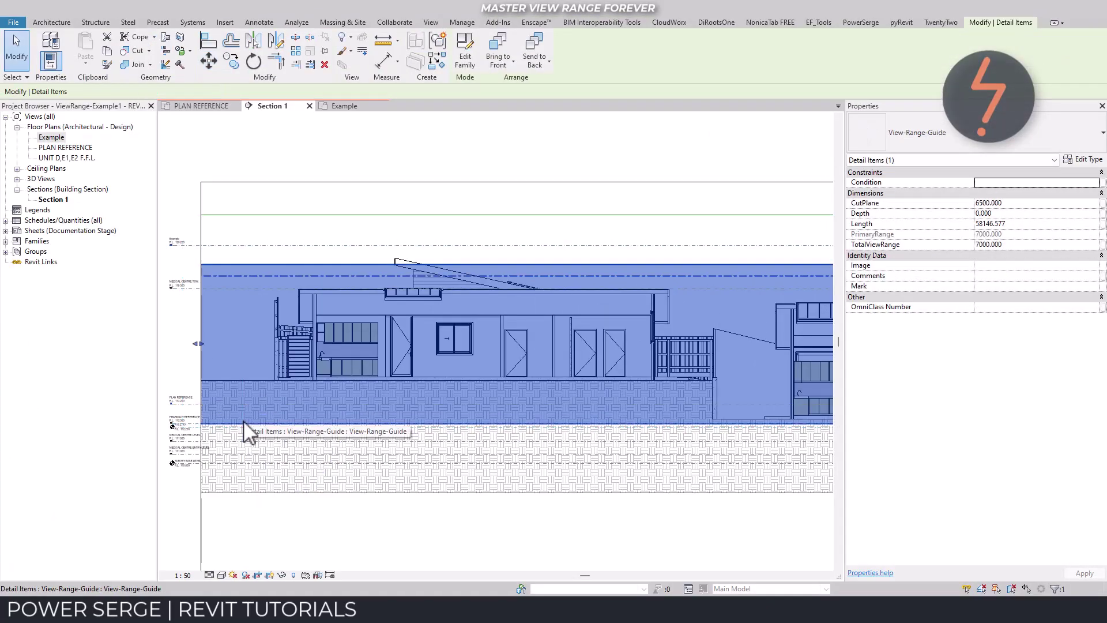
# Step: Select the view range guide in Section 1 and set its CutPlane to 3500
pyautogui.press('Escape')
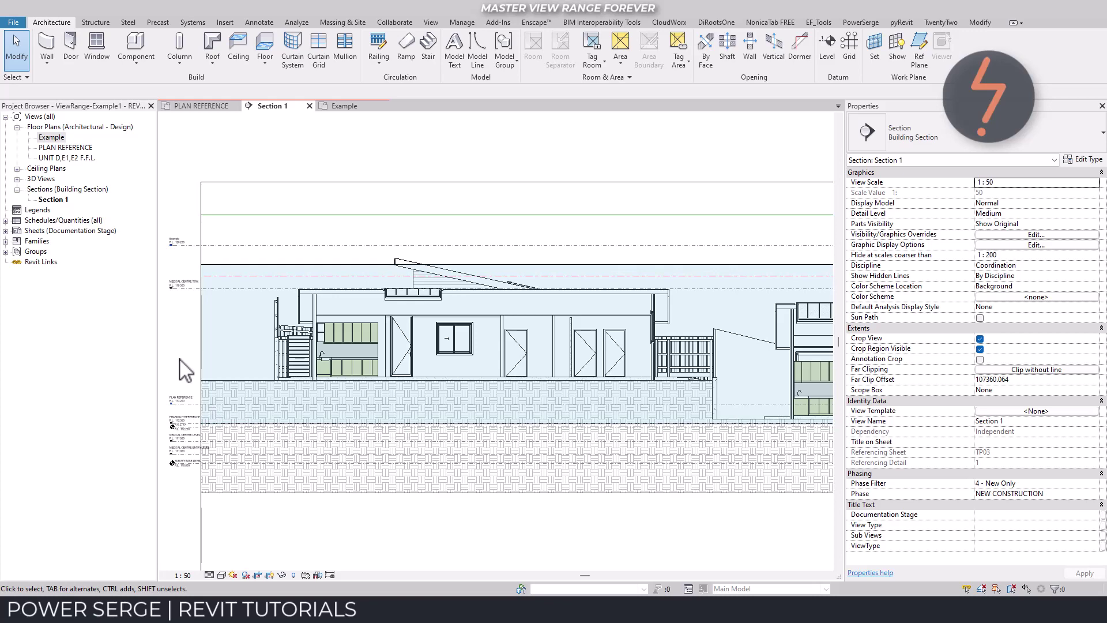
pyautogui.click(237, 264)
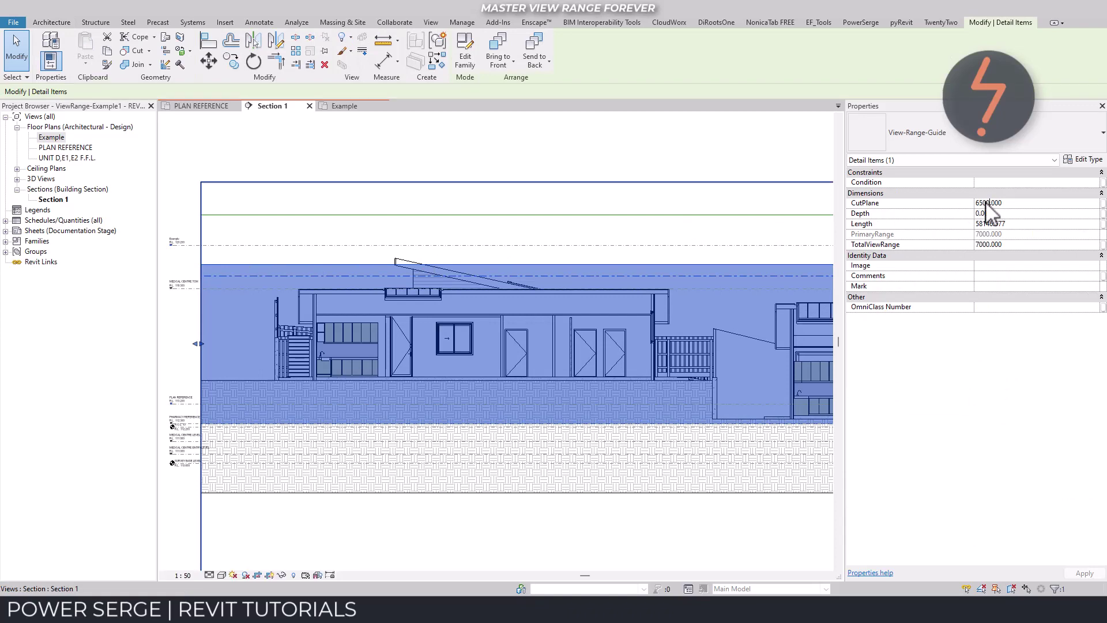
pyautogui.moveTo(979, 204); pyautogui.dragTo(975, 203)
pyautogui.click(729, 168)
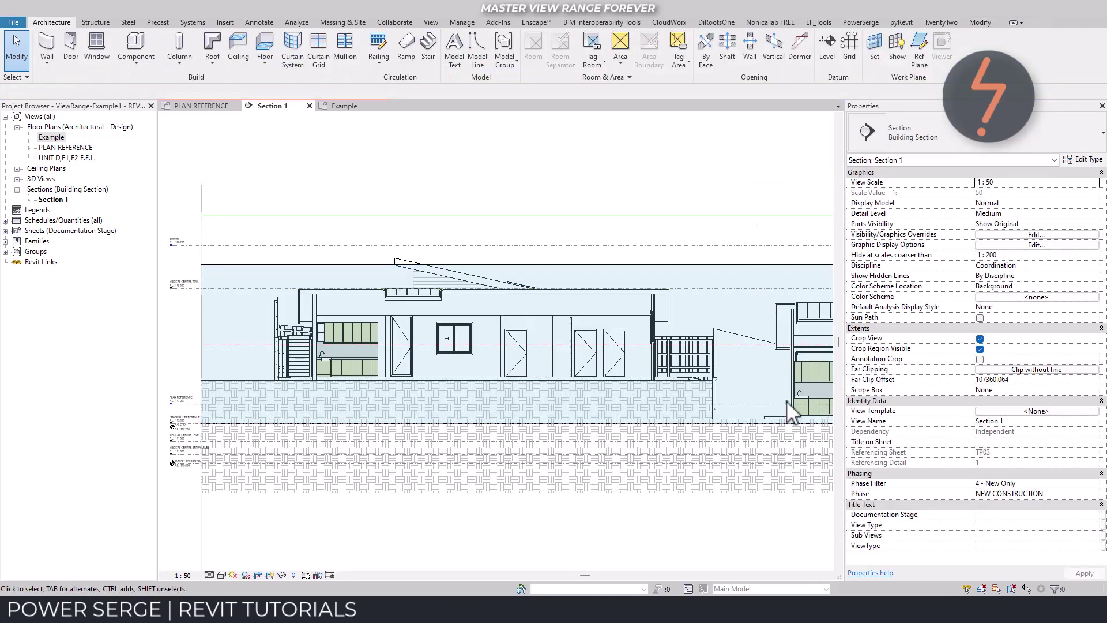
pyautogui.click(829, 575)
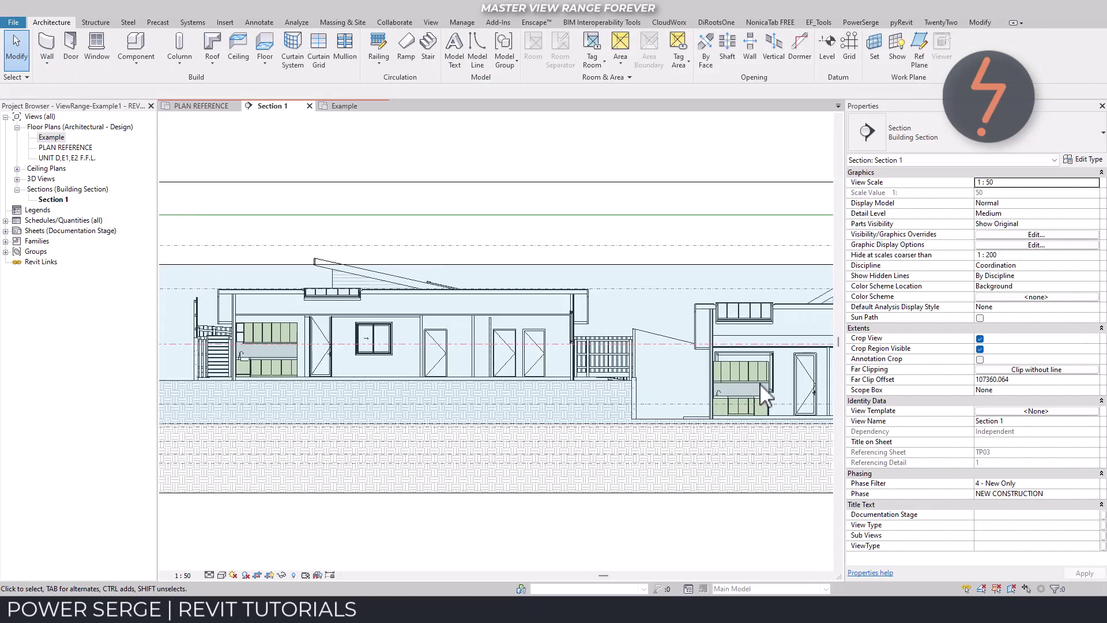
# Step: Set the CutPlane of the Section 1 view range guide to 2500 and apply it
pyautogui.click(746, 346)
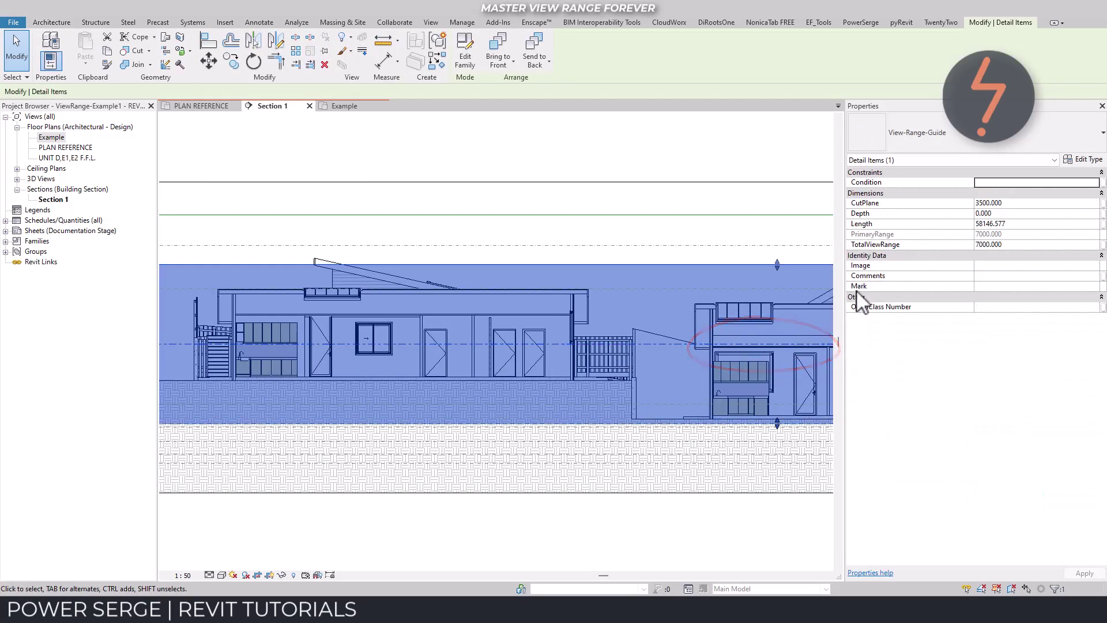
pyautogui.click(1020, 206)
pyautogui.write('2500')
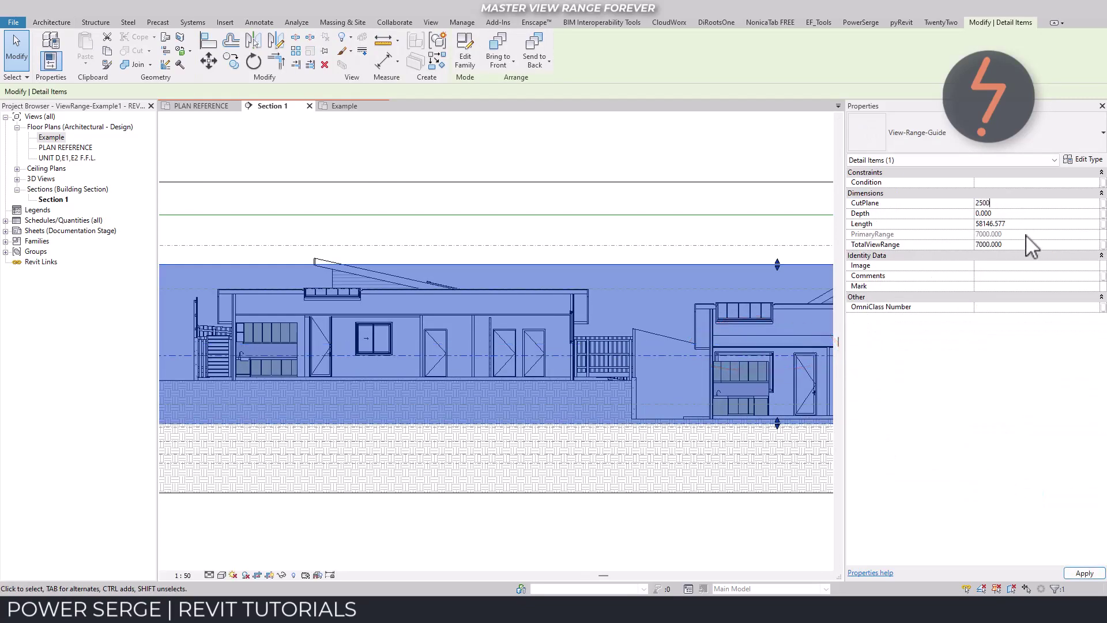
pyautogui.click(1085, 573)
pyautogui.press('Escape')
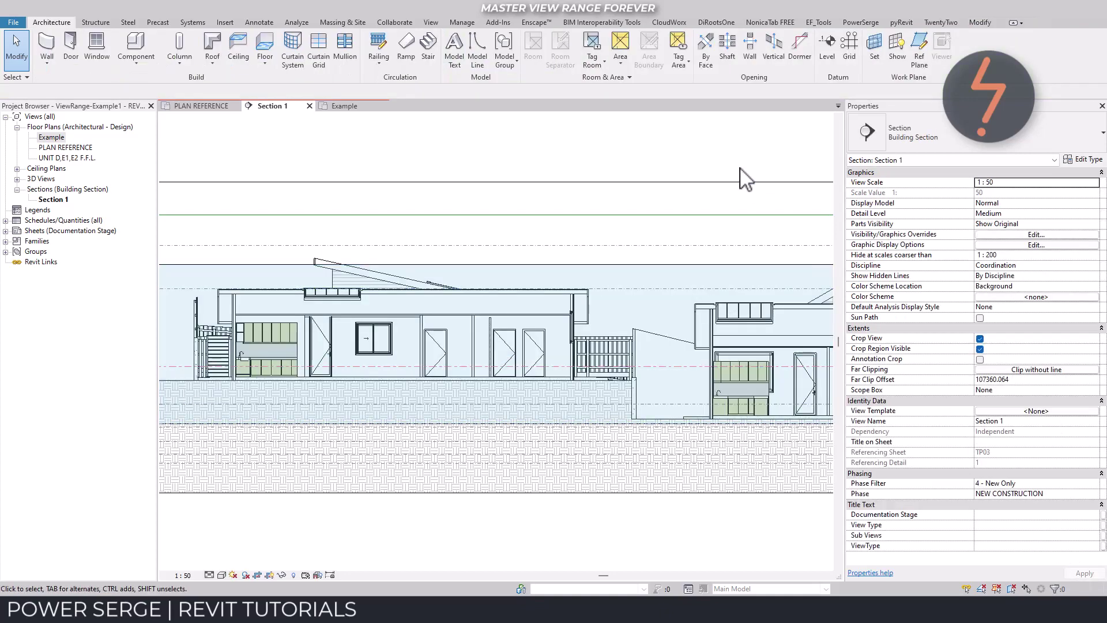
# Step: Create an Architectural - Design floor plan view for the PHARMACY REFERENCE level
pyautogui.rightClick(734, 164)
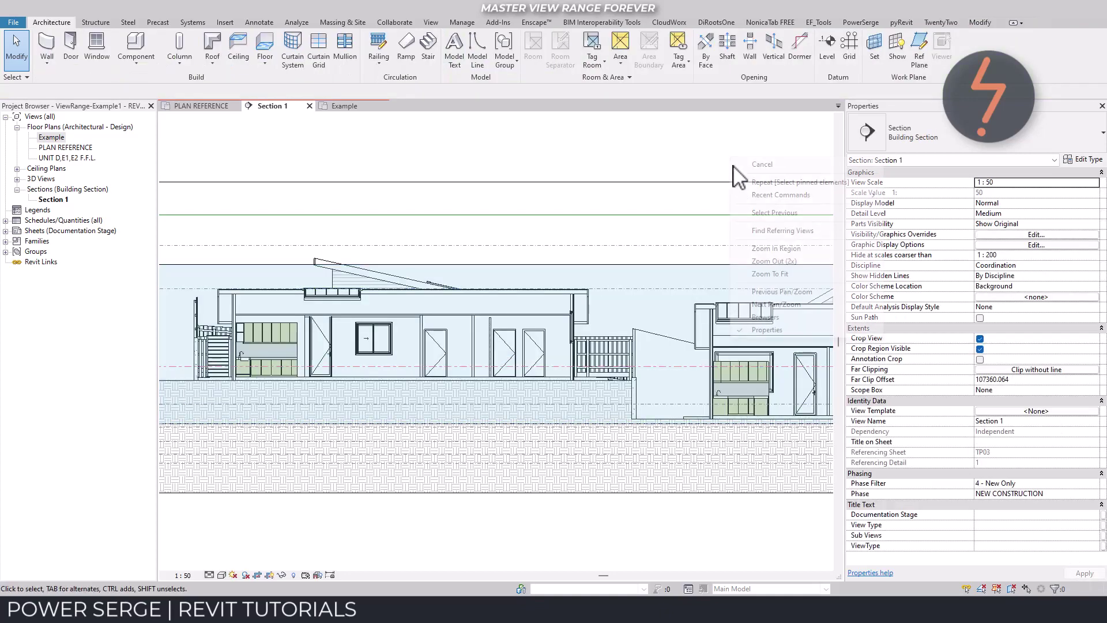
pyautogui.click(771, 291)
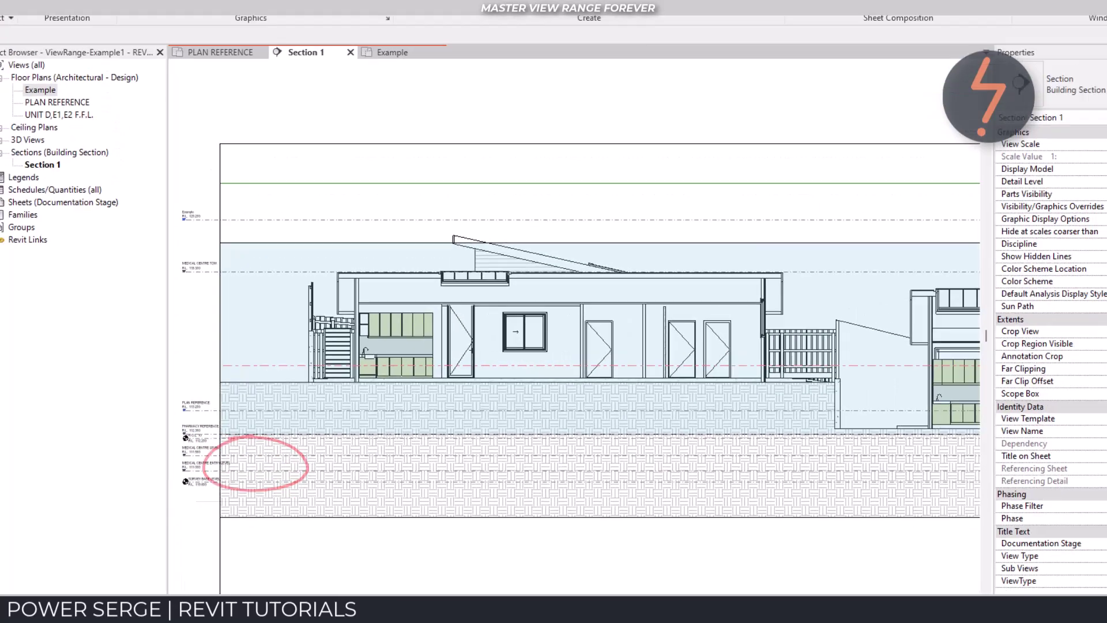
pyautogui.click(450, 64)
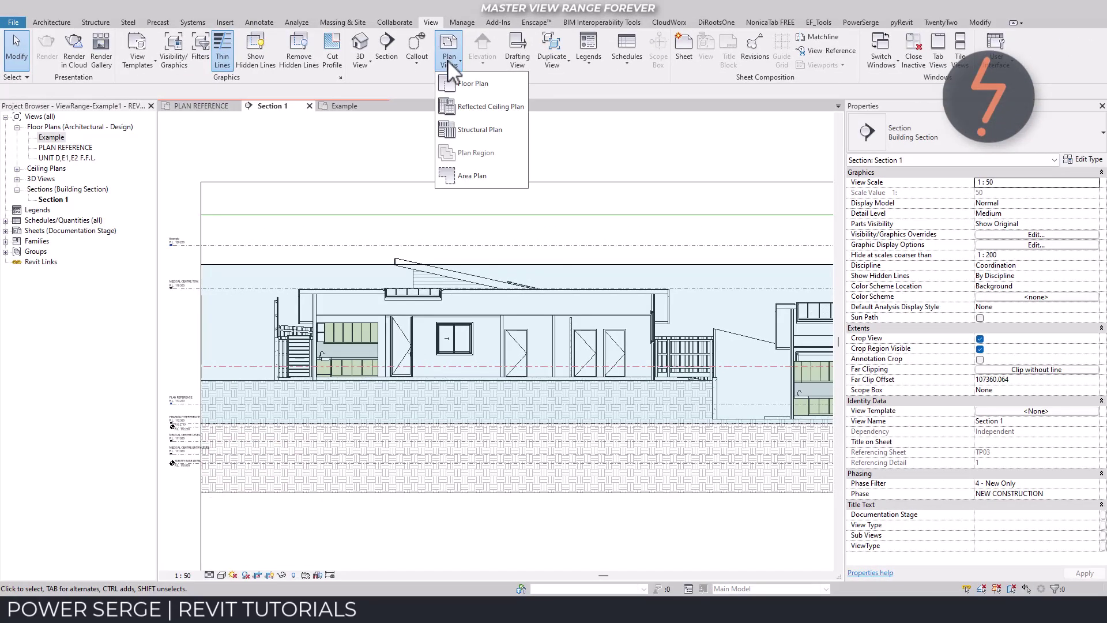
pyautogui.click(468, 83)
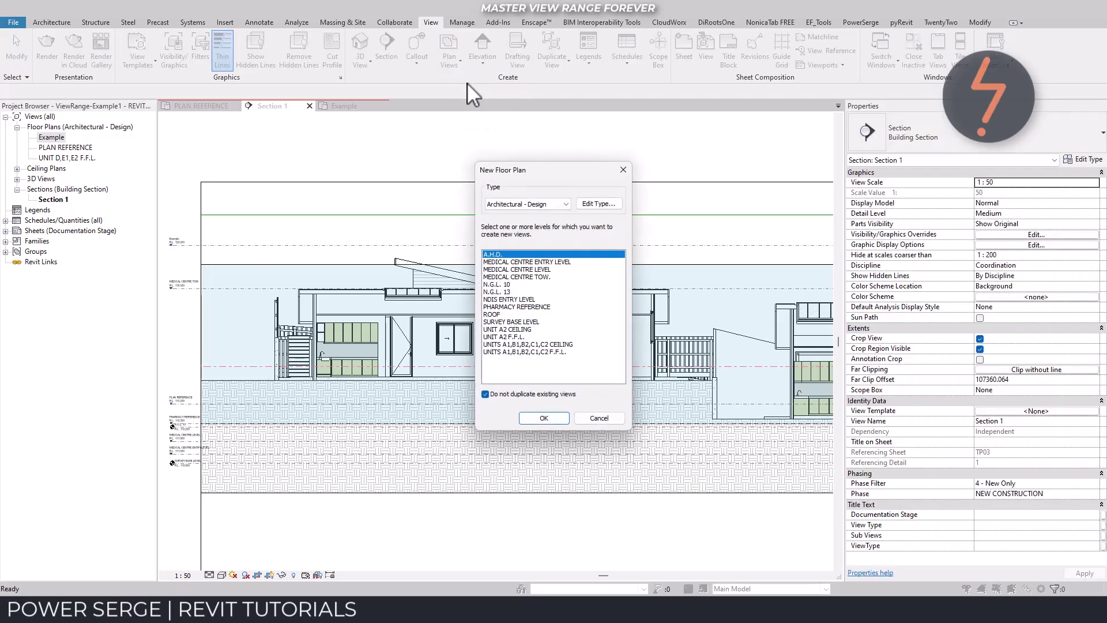
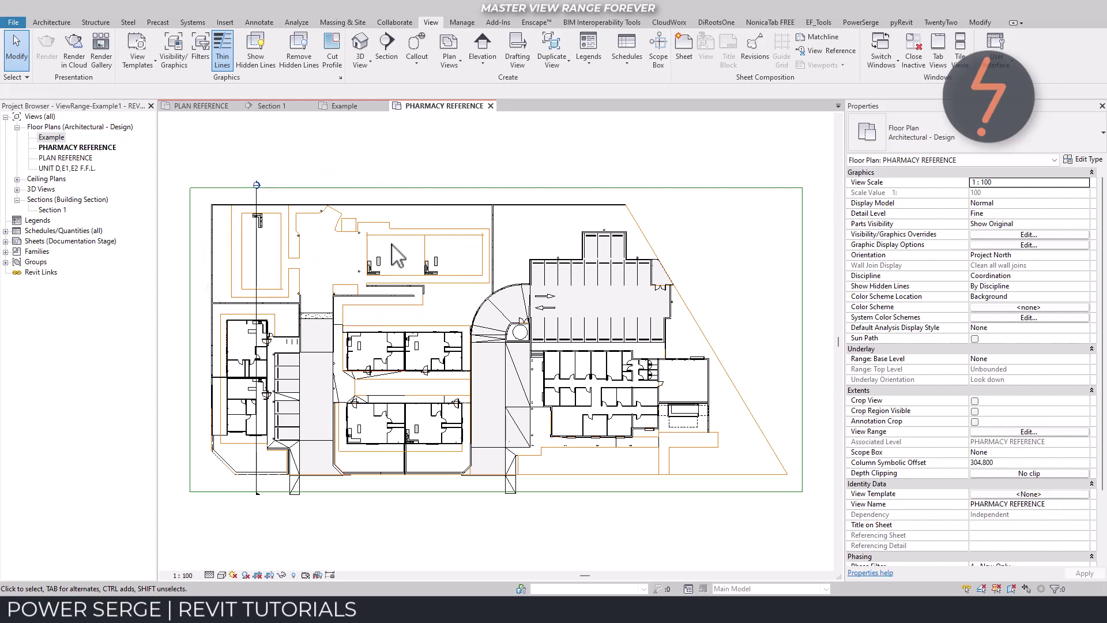
# Step: Close the PLAN REFERENCE and Example views and tile the PHARMACY REFERENCE plan beside Section 1
pyautogui.click(383, 106)
pyautogui.click(238, 106)
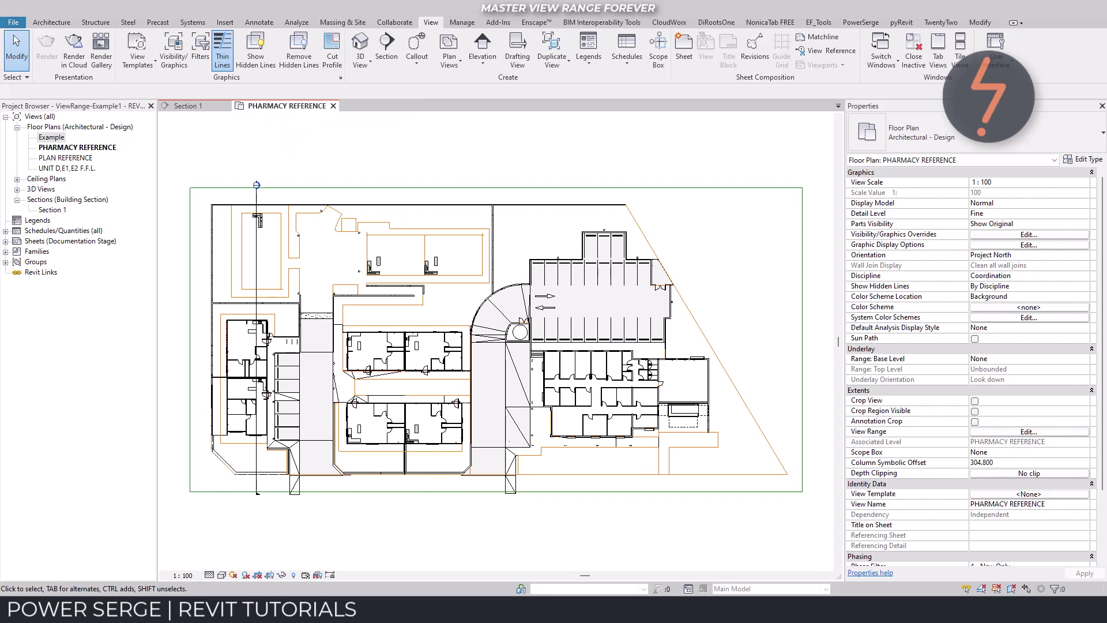
pyautogui.press('w')
pyautogui.press('t')
# Step: In Section 1, place an aligned dimension from the PHARMACY REFERENCE level to the view range guide's cut plane line
pyautogui.click(537, 381)
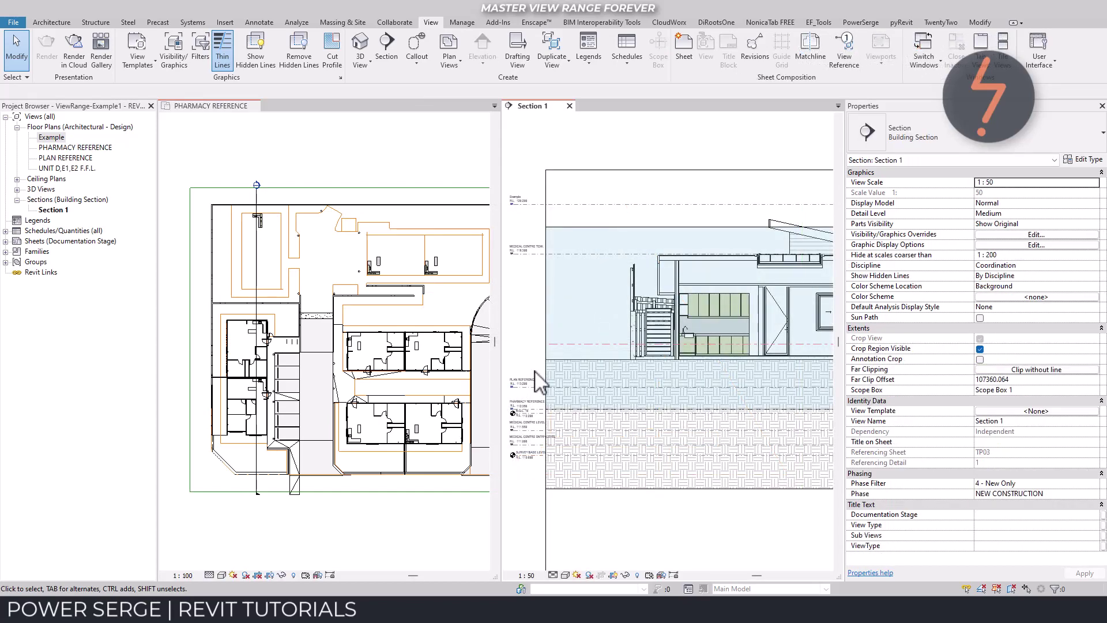
pyautogui.press('d')
pyautogui.press('i')
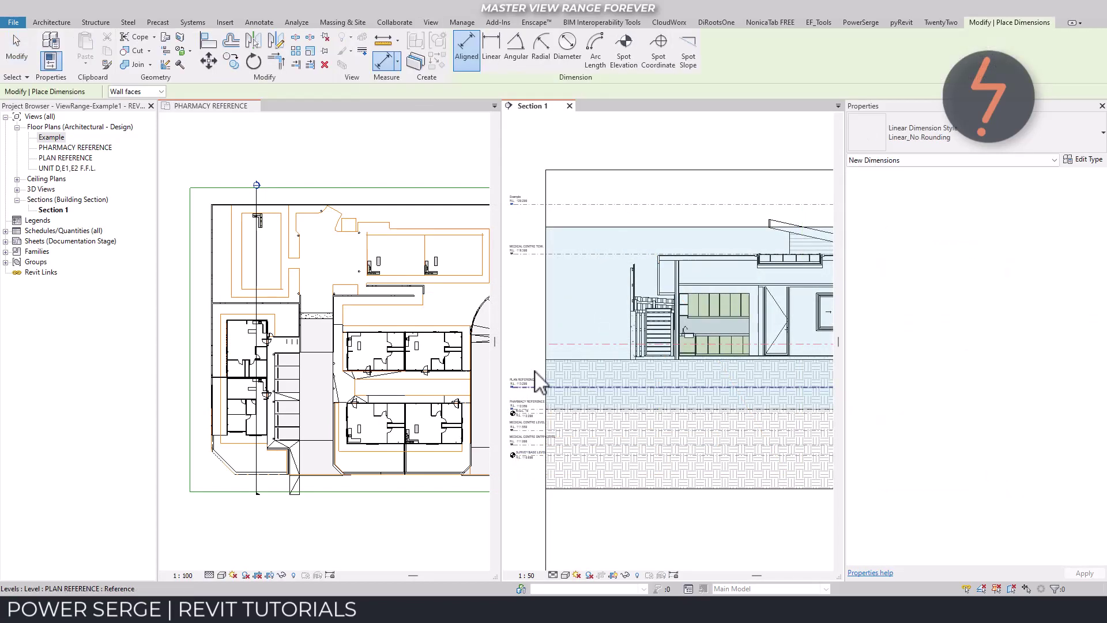
pyautogui.click(536, 416)
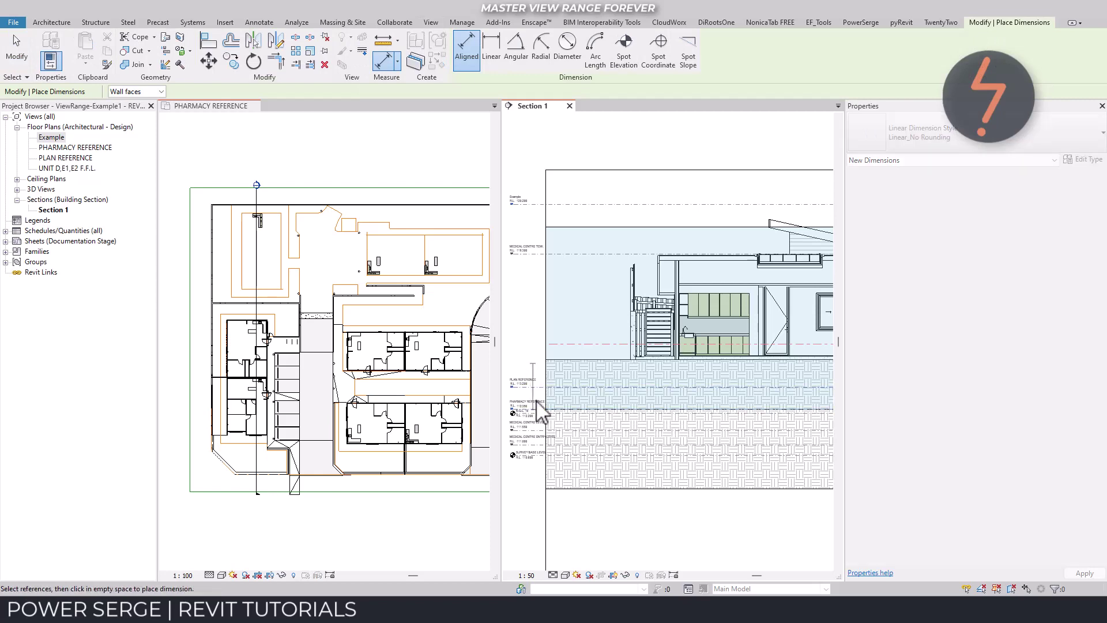
pyautogui.click(555, 346)
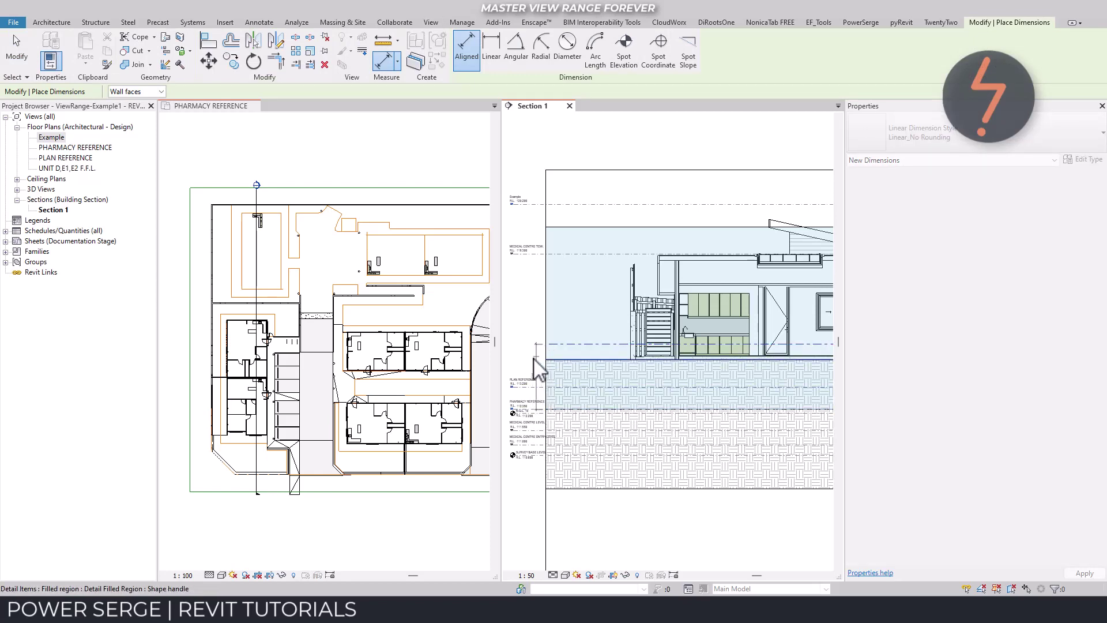
pyautogui.click(534, 372)
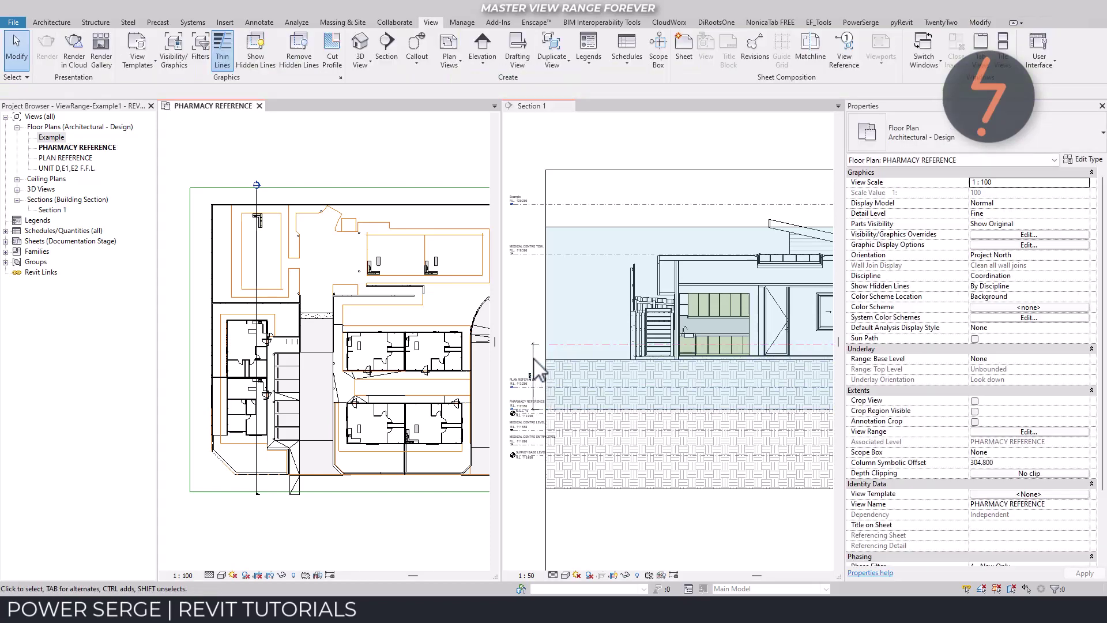
pyautogui.press('Escape')
pyautogui.press('Escape')
# Step: Try to apply a Cut plane offset of 2500 in the PHARMACY REFERENCE plan's view range, and discard the dialog's changes
pyautogui.hotkey('ctrl', 'Tab')
pyautogui.click(978, 432)
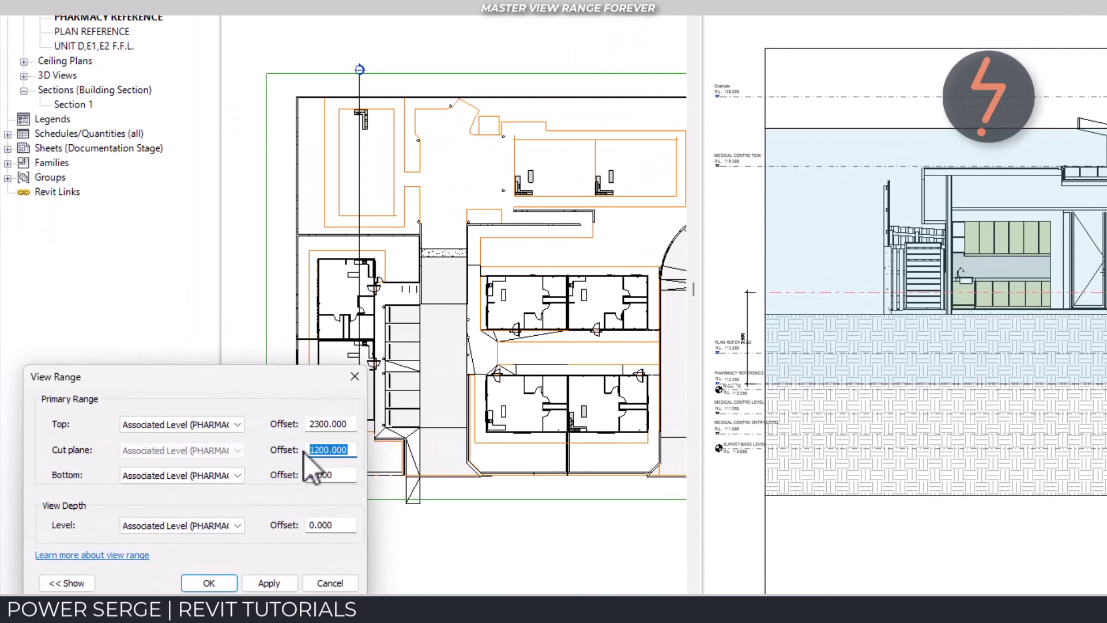
pyautogui.write('25')
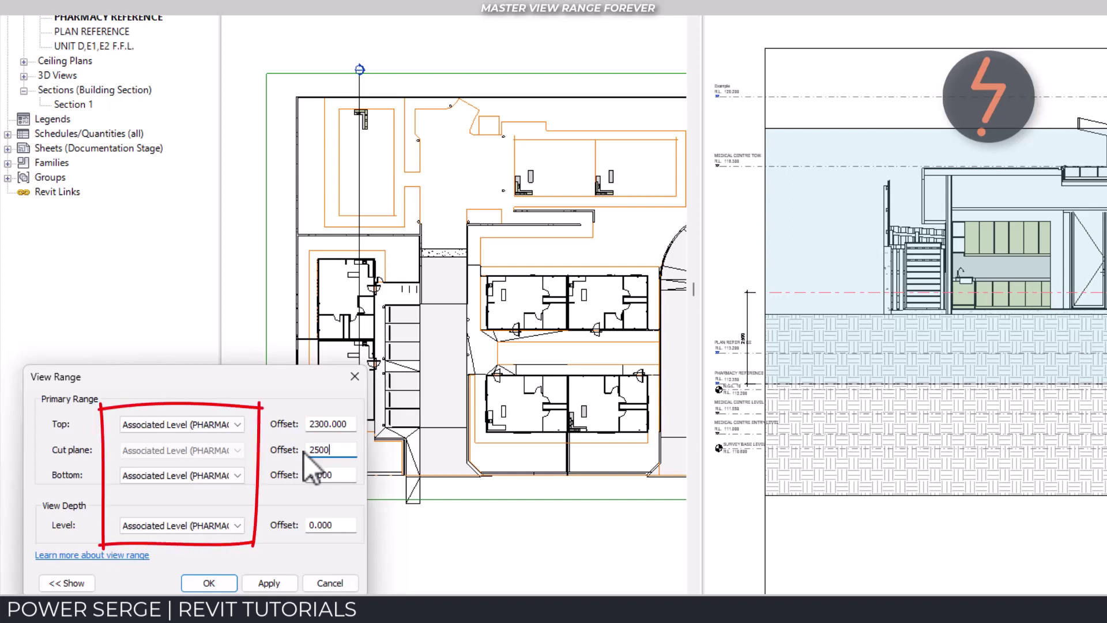
pyautogui.click(293, 583)
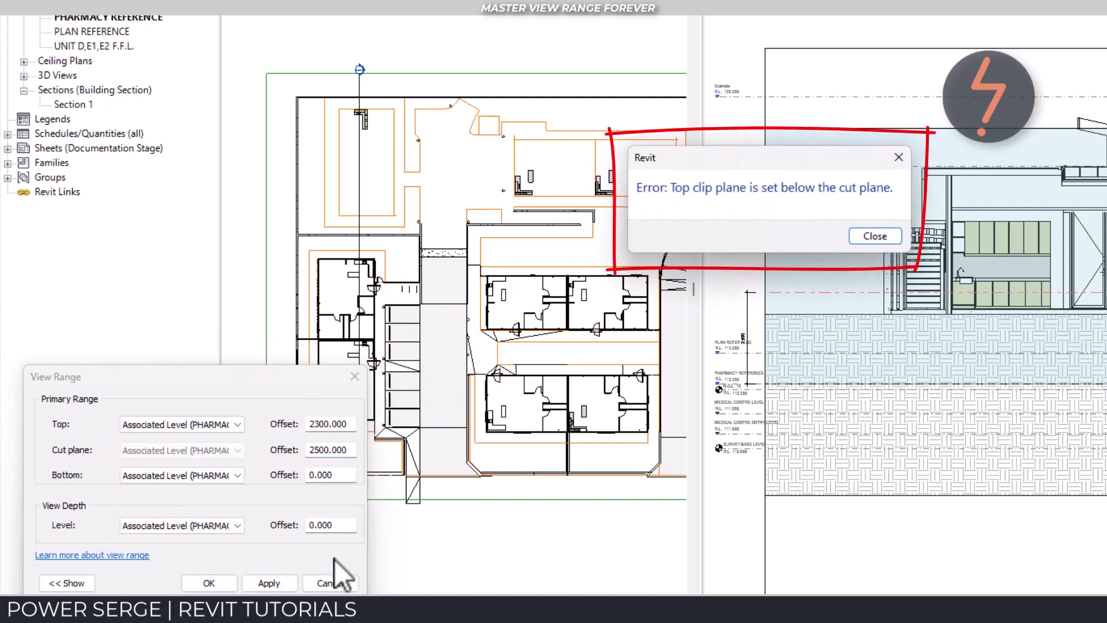
pyautogui.click(858, 236)
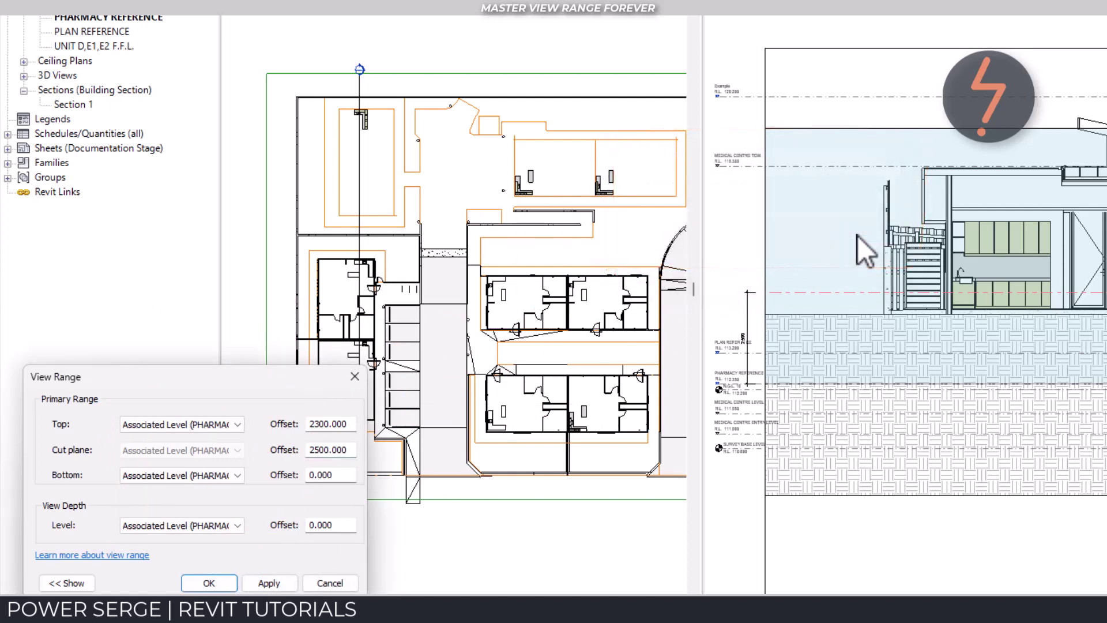
pyautogui.click(240, 430)
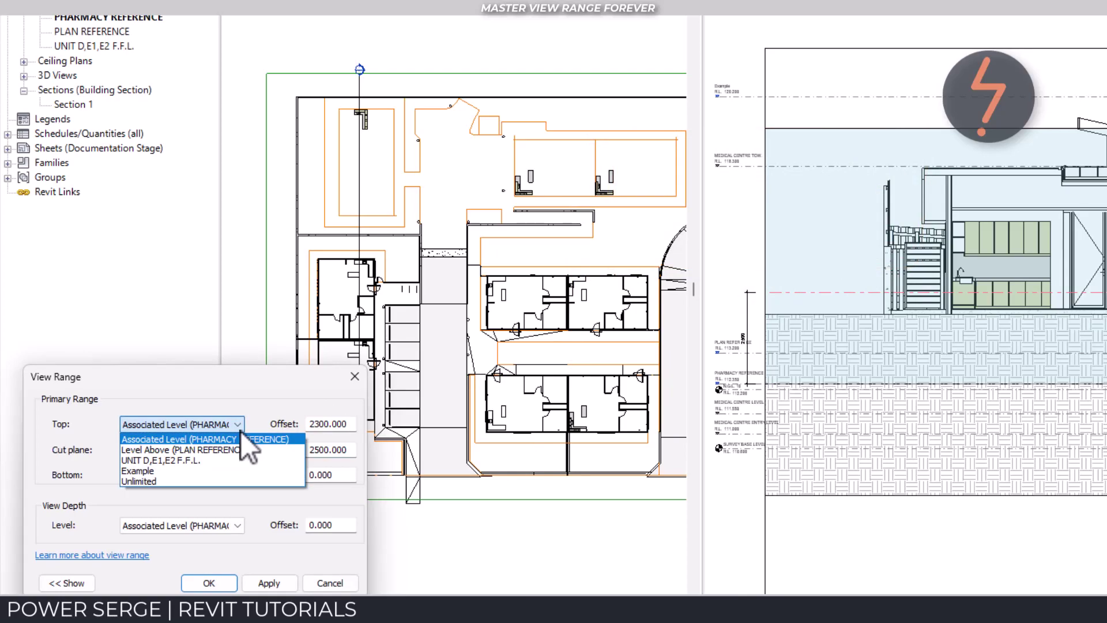
pyautogui.press('Down')
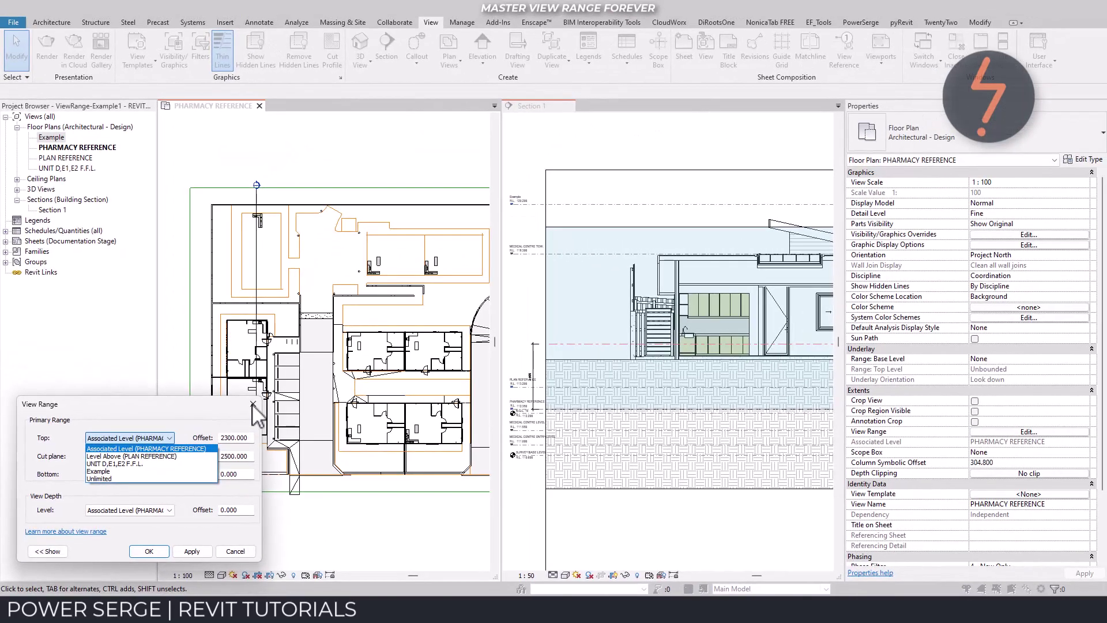
pyautogui.click(252, 403)
pyautogui.click(252, 403)
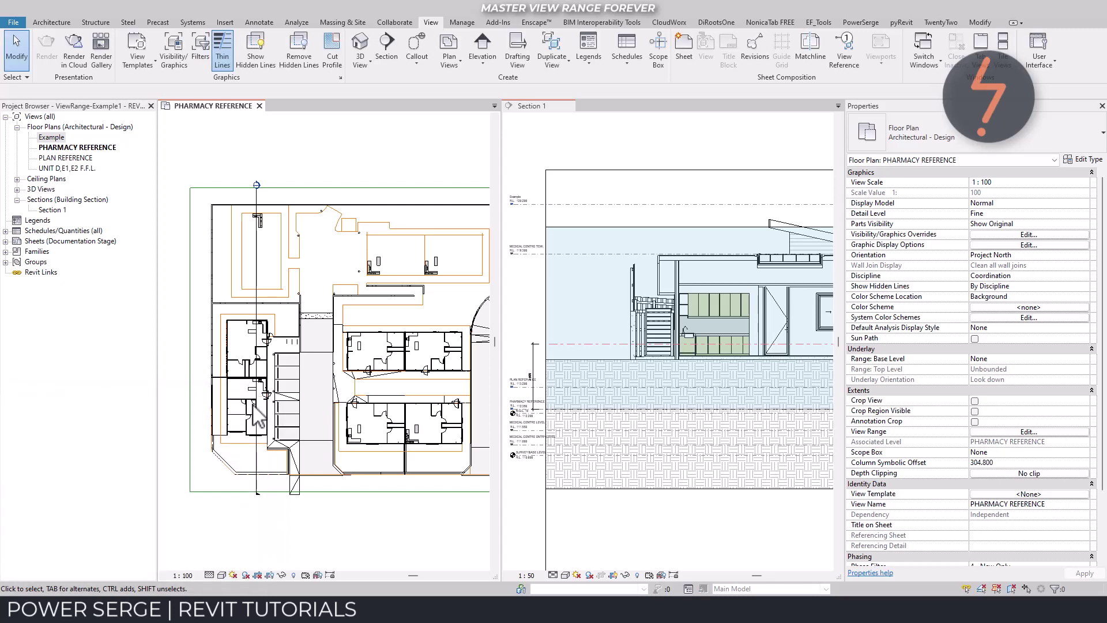
# Step: In Section 1, place an aligned dimension from the PLAN REFERENCE level to the upper edge of the view range guide
pyautogui.click(525, 391)
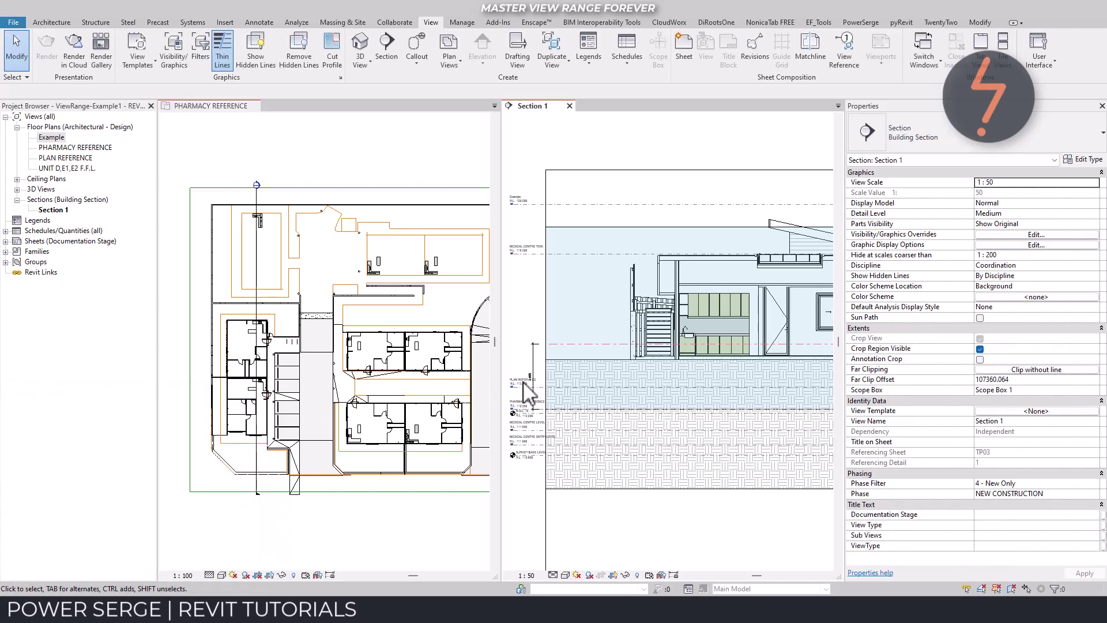
pyautogui.press('d')
pyautogui.press('i')
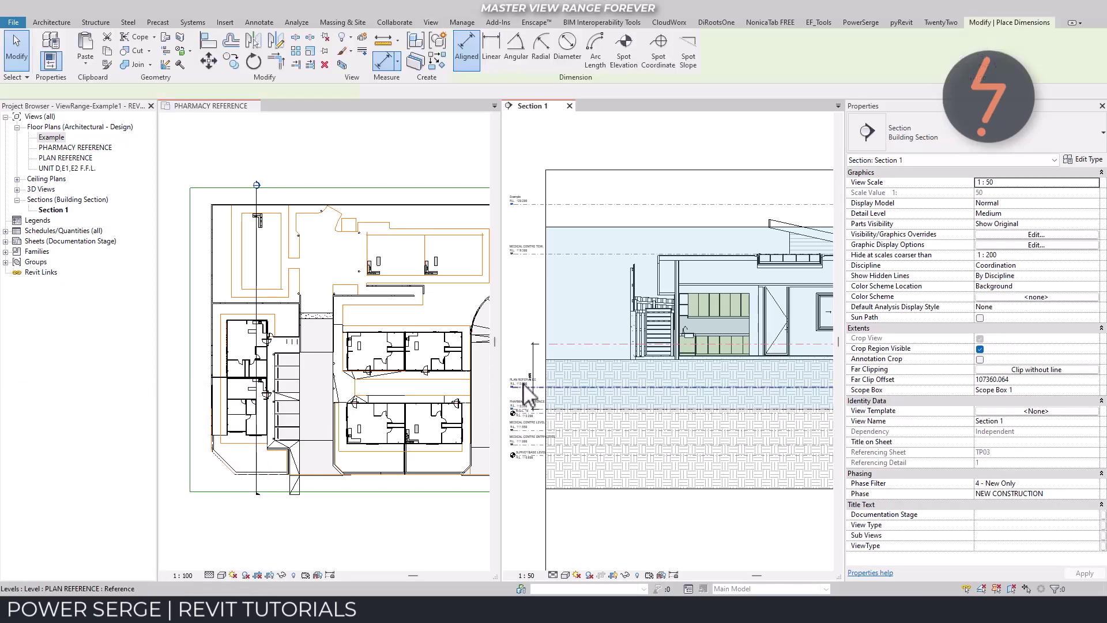
pyautogui.click(525, 388)
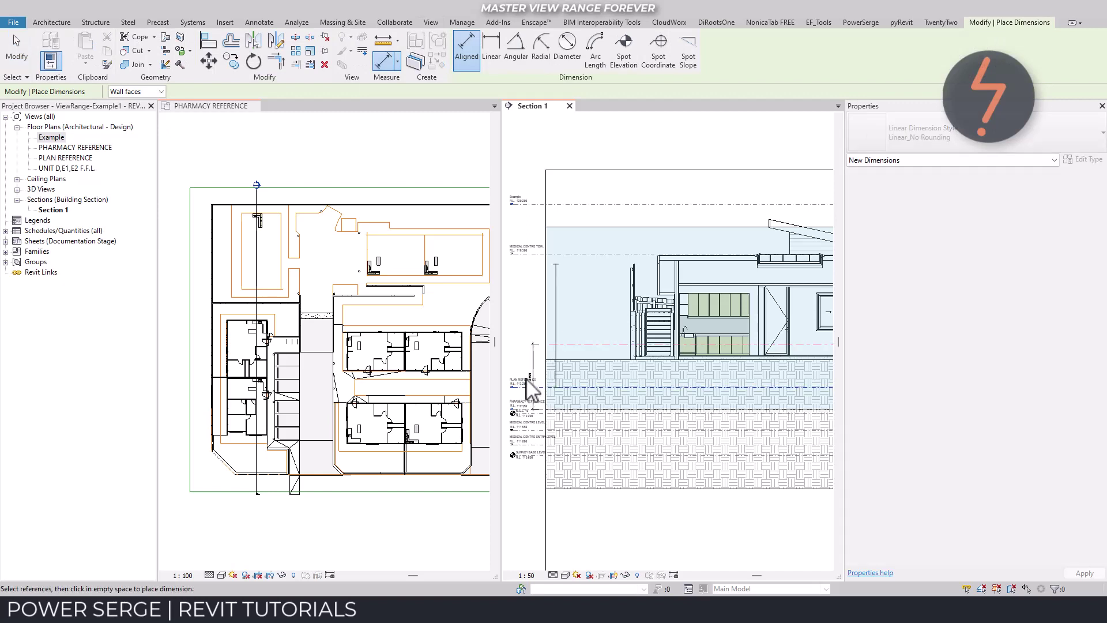
pyautogui.click(572, 227)
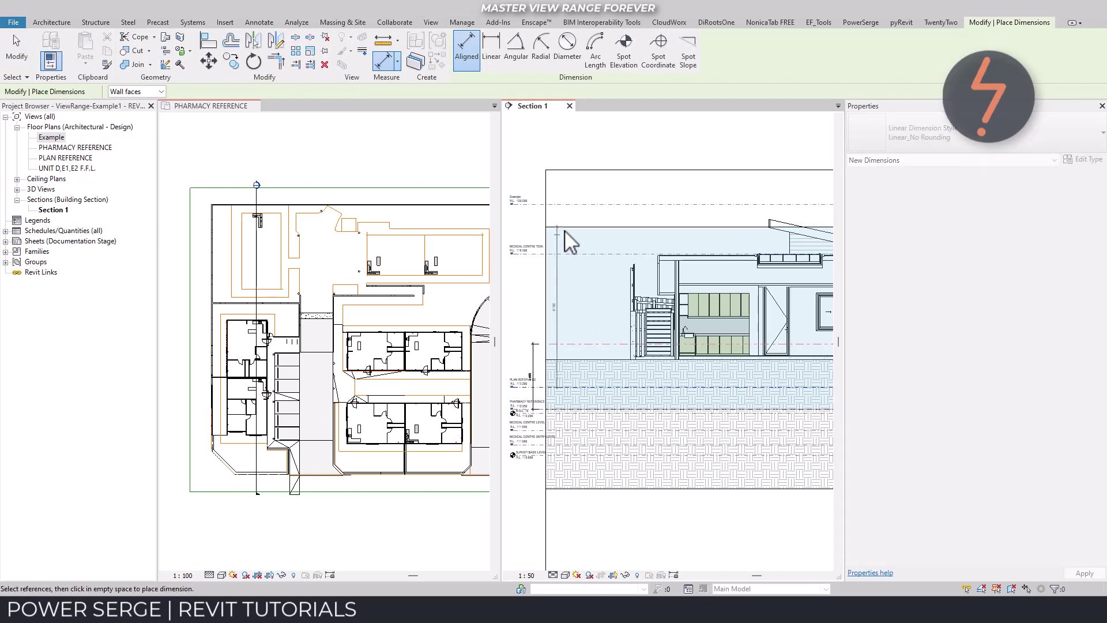
pyautogui.click(524, 240)
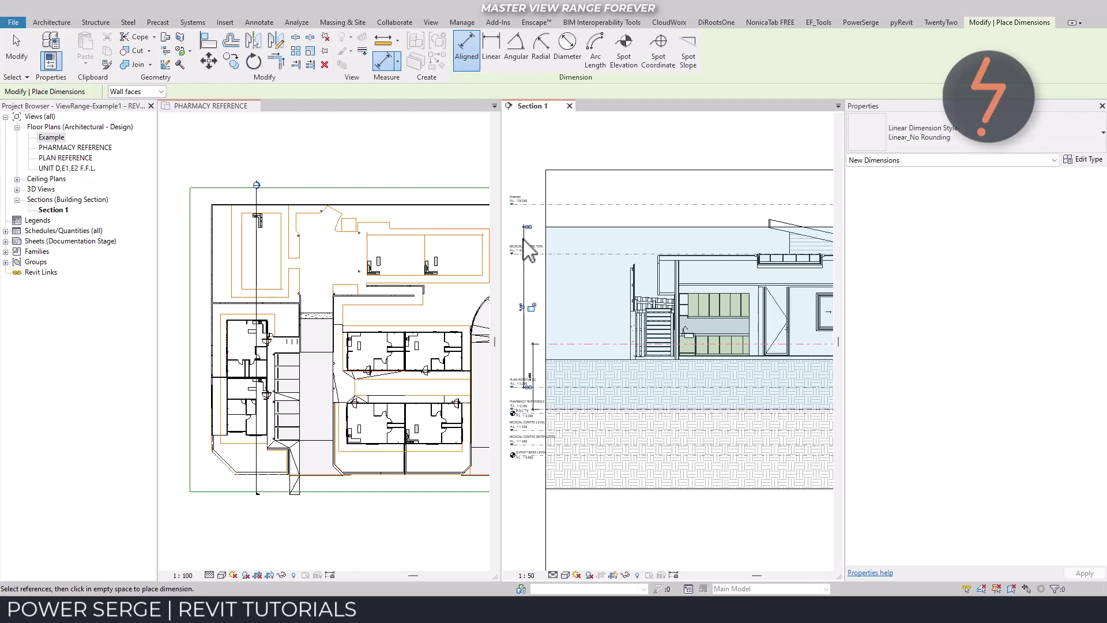
# Step: In the PHARMACY REFERENCE plan's view range, set Top to Level Above (PLAN REFERENCE) with offset 6150 and the Cut plane offset to 2500
pyautogui.hotkey('ctrl', 'Tab')
pyautogui.click(995, 432)
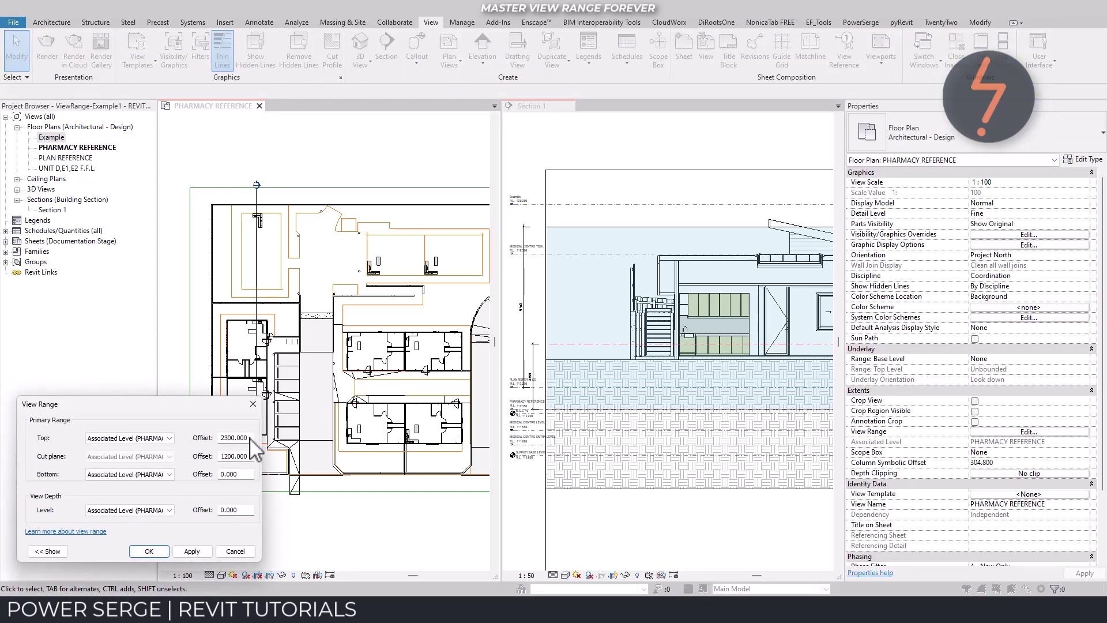
pyautogui.click(170, 439)
pyautogui.click(167, 456)
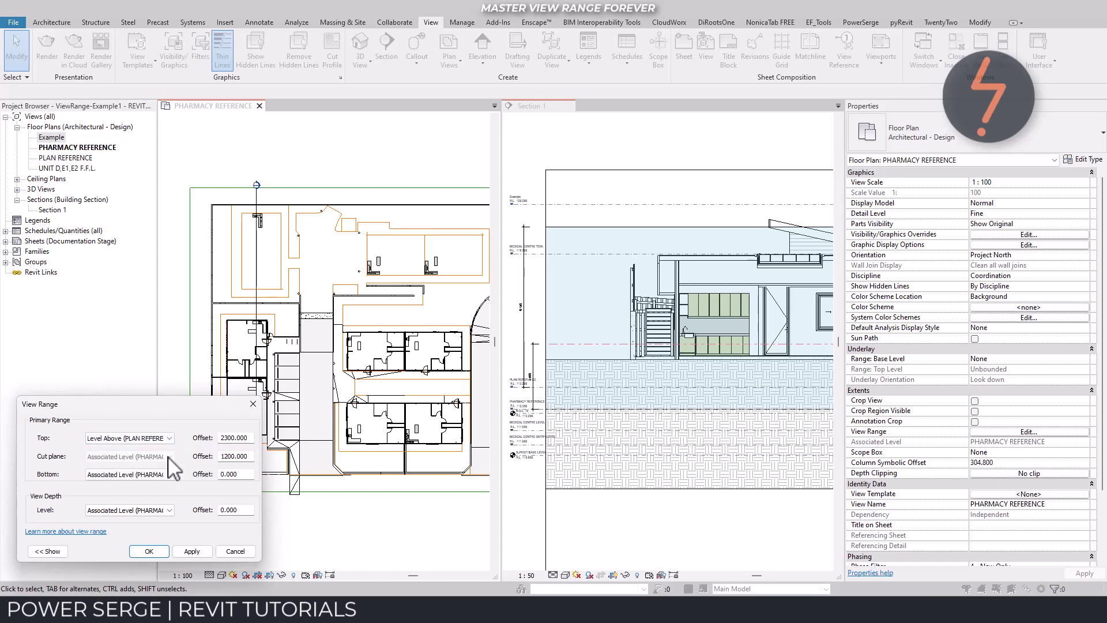
pyautogui.moveTo(255, 439); pyautogui.dragTo(218, 445)
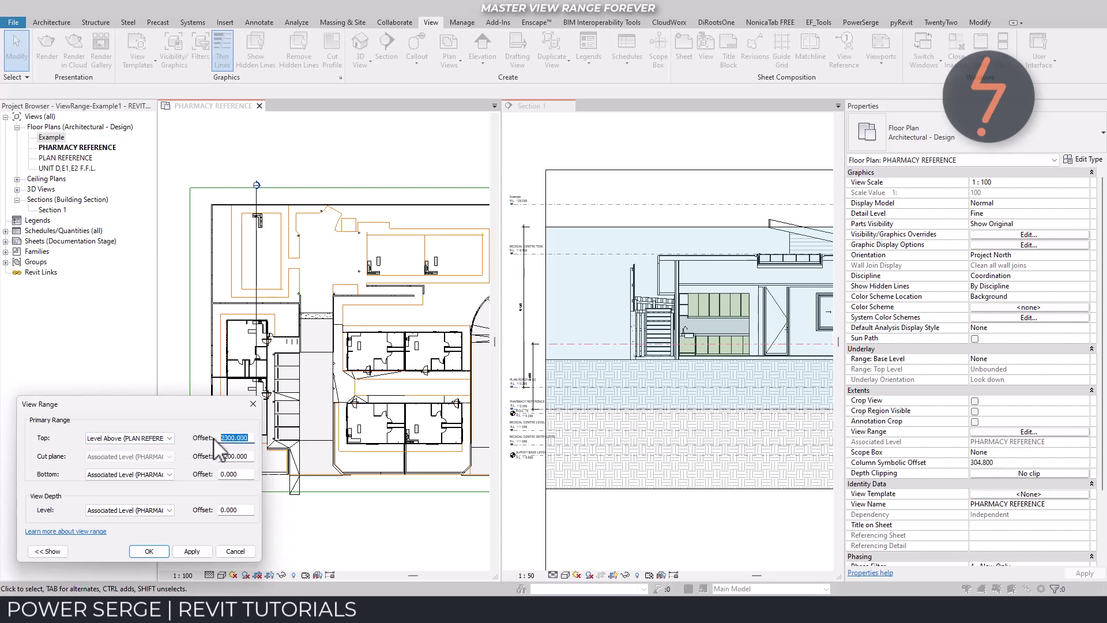
pyautogui.write('6150')
pyautogui.moveTo(255, 456); pyautogui.dragTo(212, 461)
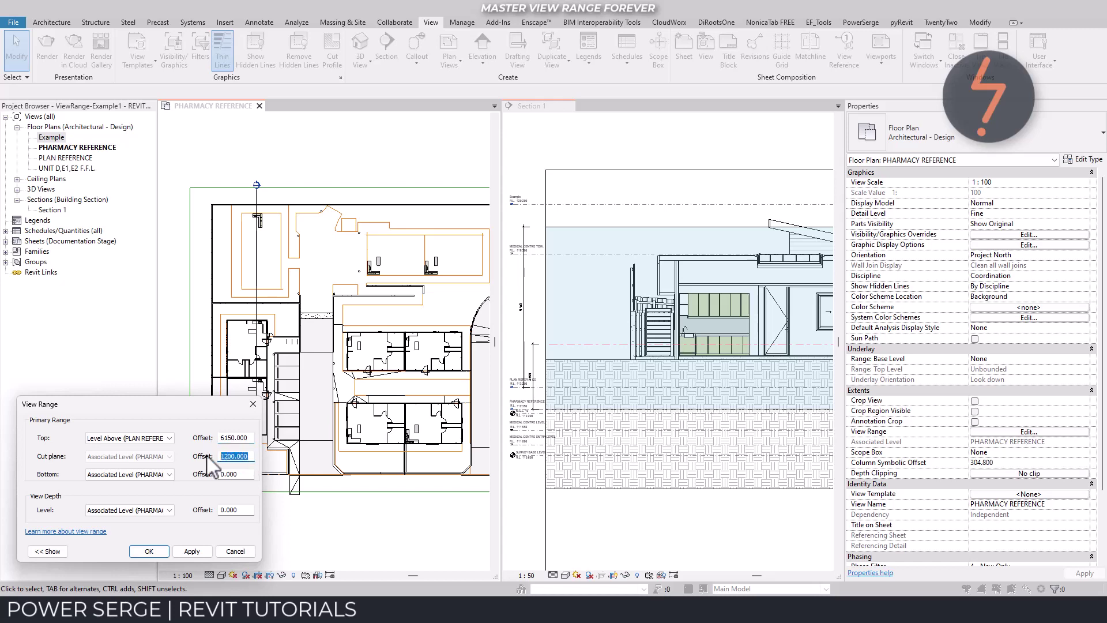
pyautogui.write('2500')
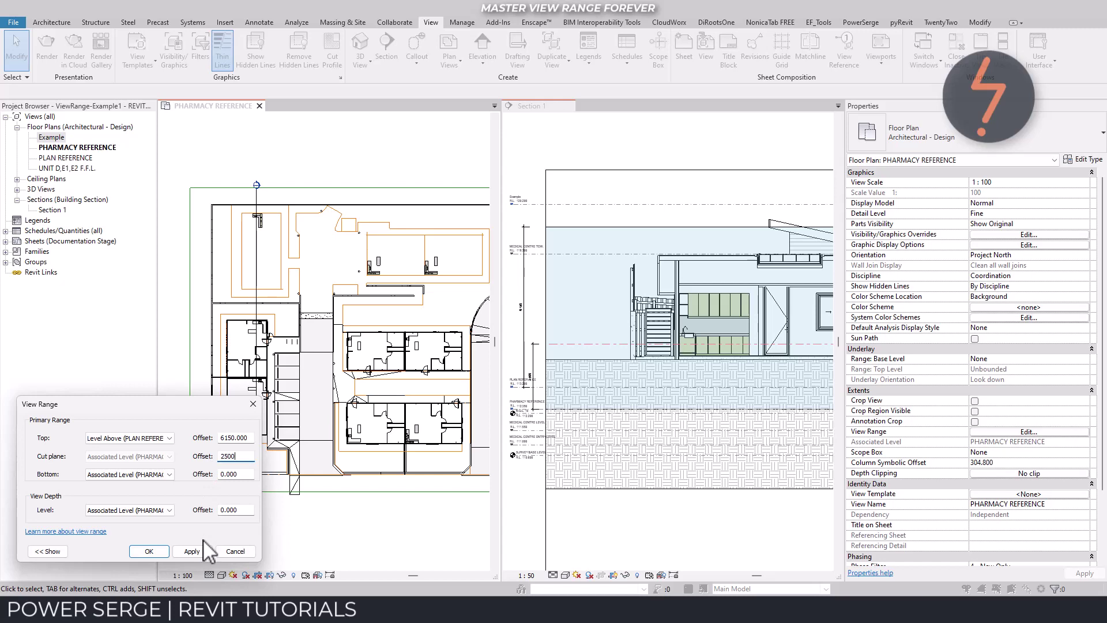
pyautogui.click(196, 549)
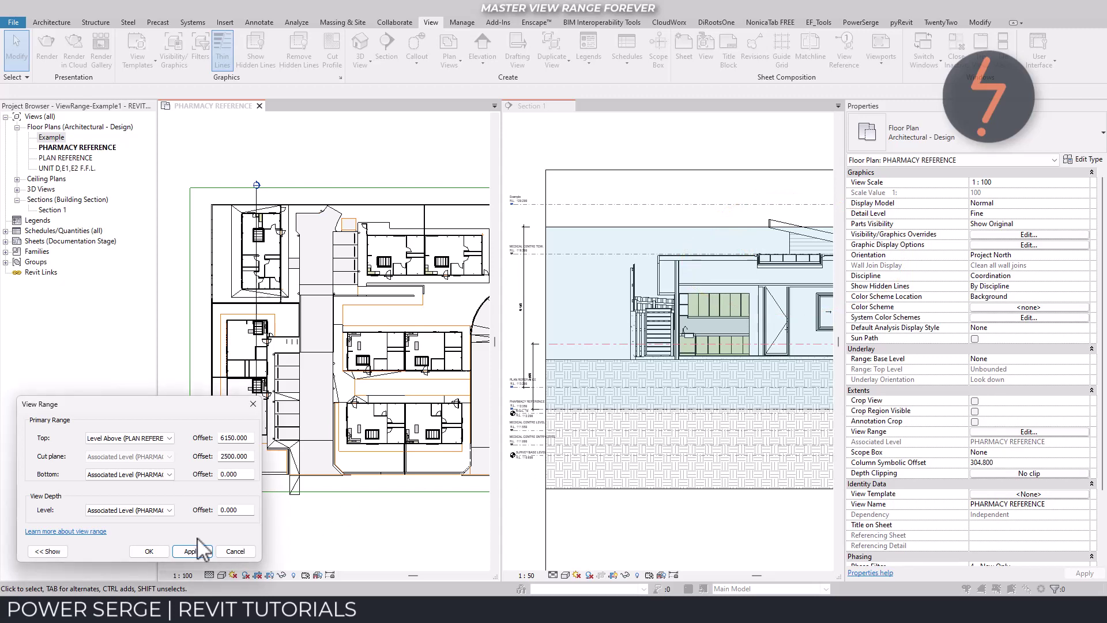
pyautogui.click(149, 551)
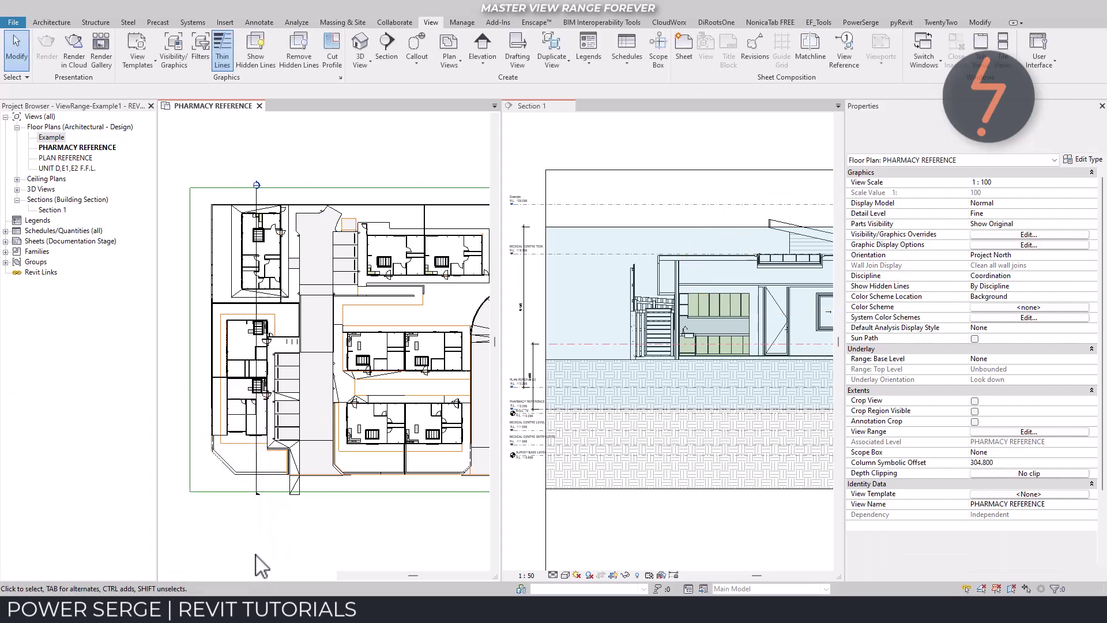
# Step: In Section 1, lower the upper edge of the view range guide to a TotalViewRange of 4050
pyautogui.click(829, 576)
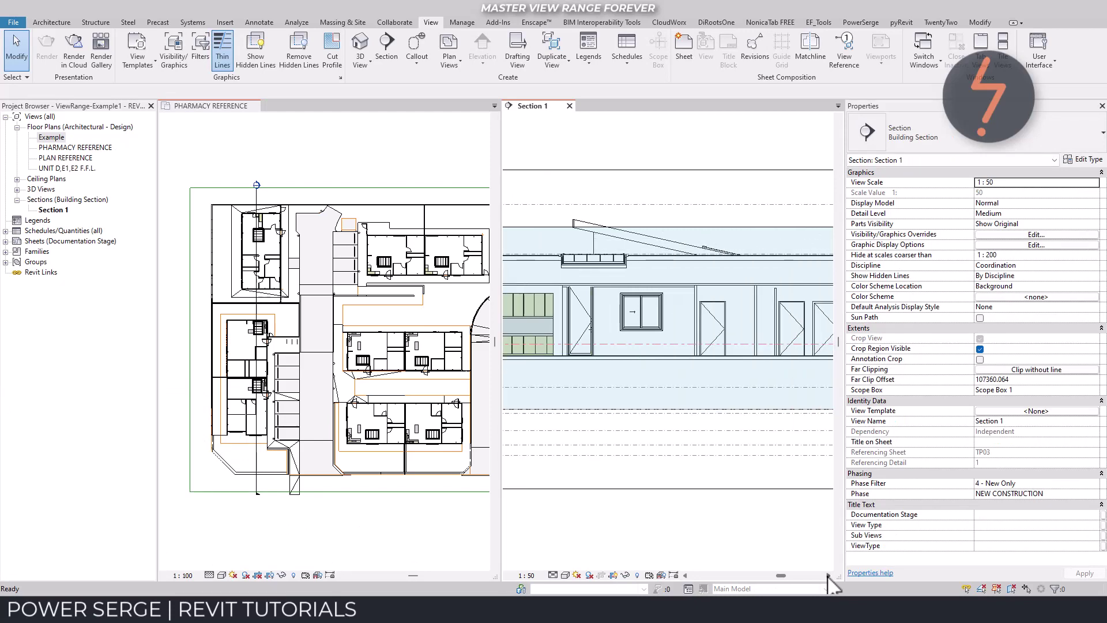
pyautogui.moveTo(829, 576); pyautogui.dragTo(829, 576)
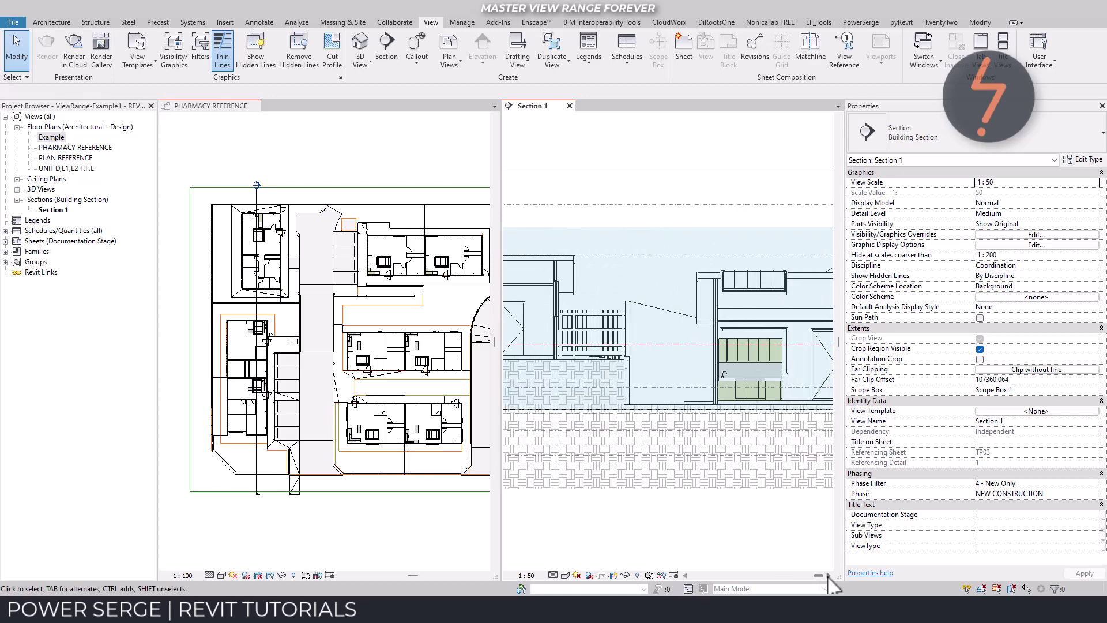
pyautogui.click(701, 230)
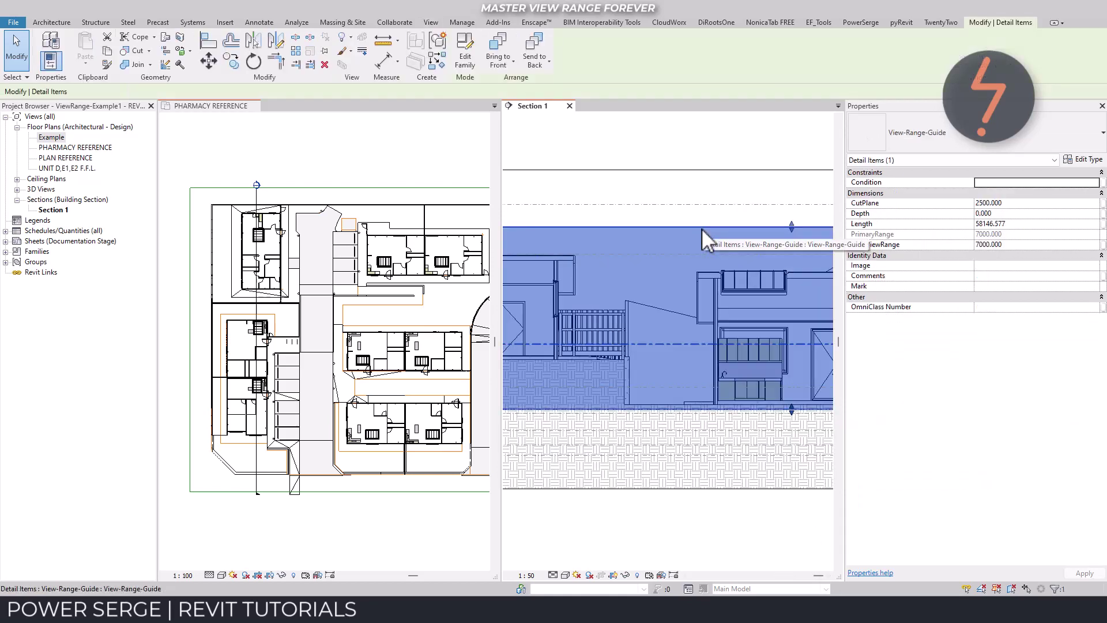
pyautogui.moveTo(702, 227); pyautogui.dragTo(801, 303)
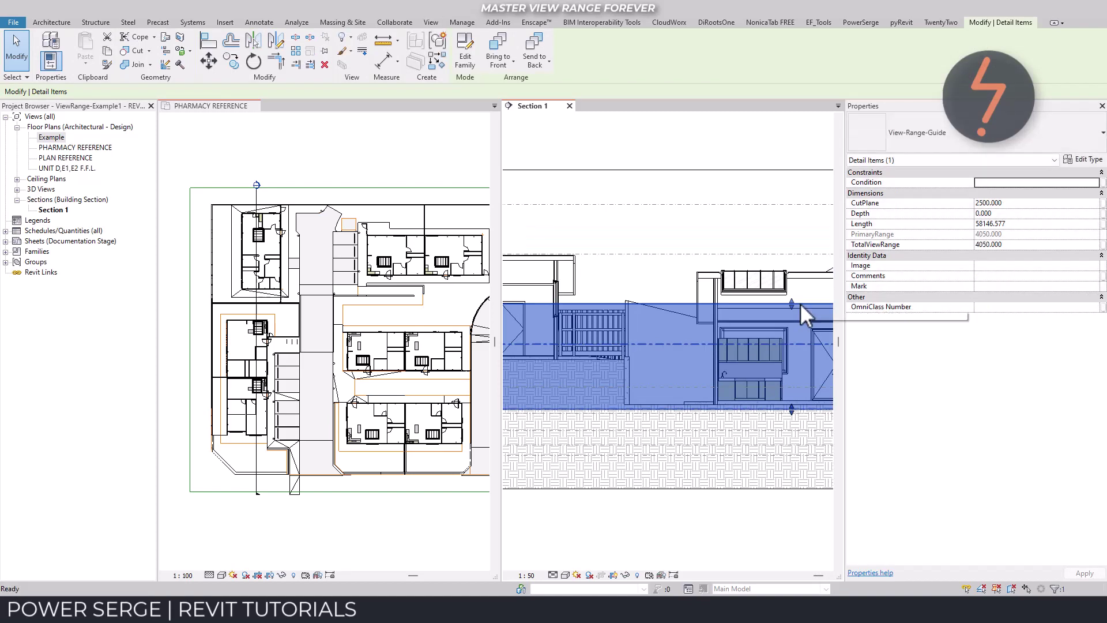
pyautogui.press('Escape')
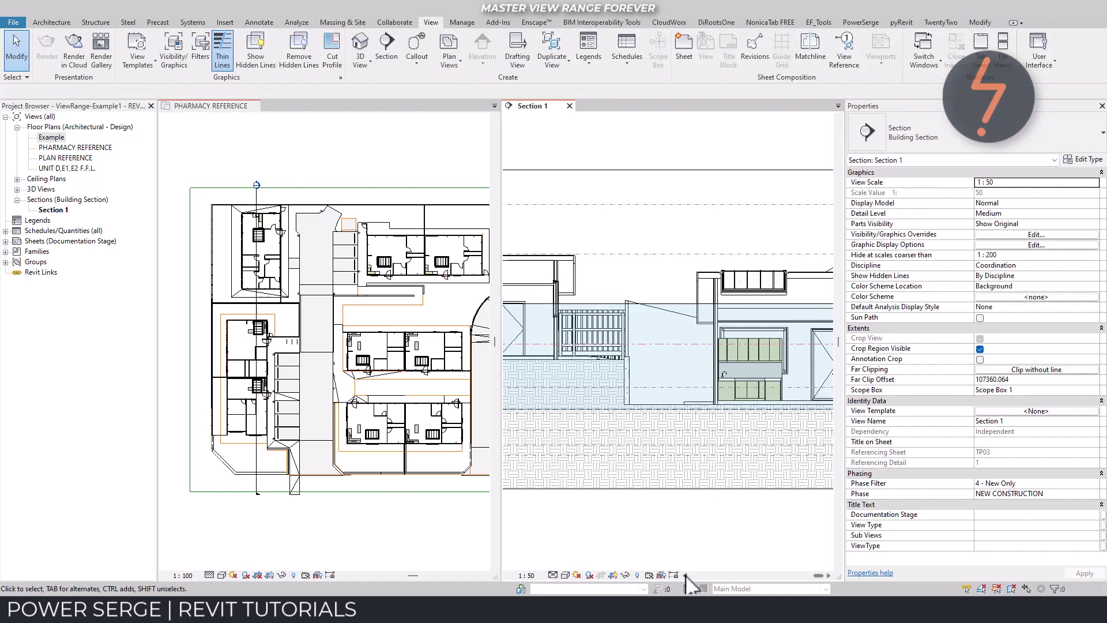
# Step: Read the dimension from PLAN REFERENCE to the guide's upper edge in Section 1, and apply 3200 as the PHARMACY REFERENCE plan's Top offset
pyautogui.moveTo(686, 576); pyautogui.dragTo(687, 576)
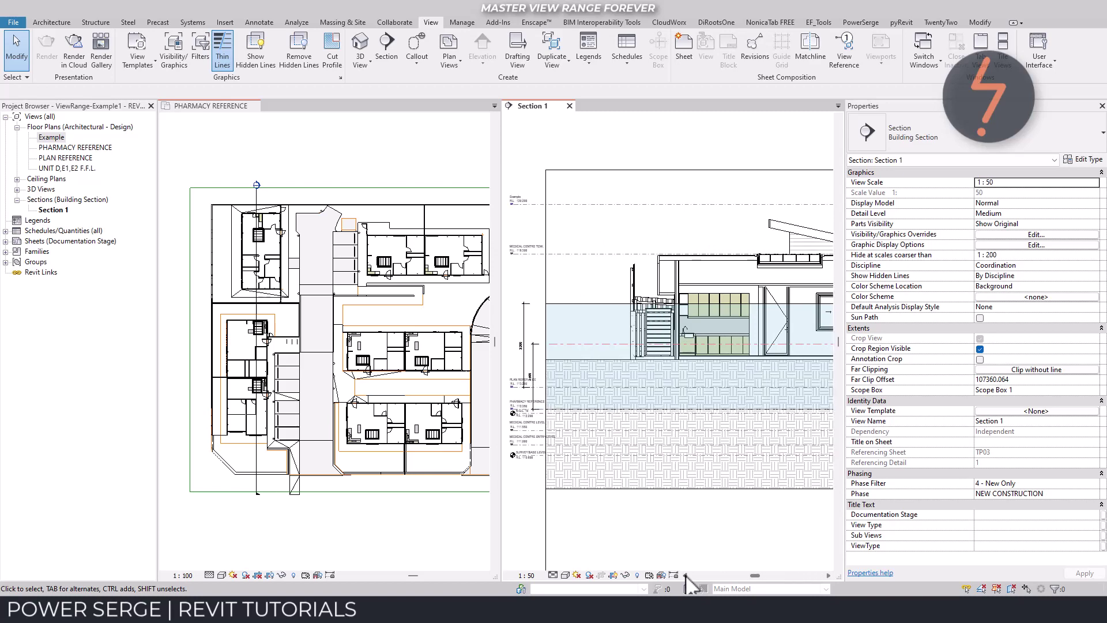
pyautogui.click(526, 372)
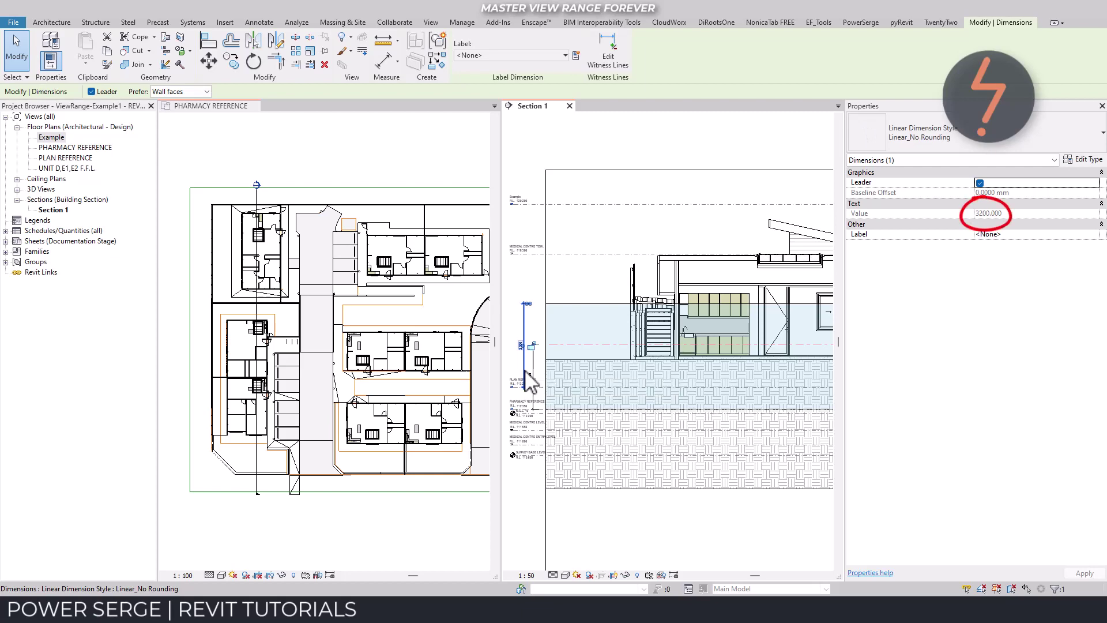
pyautogui.press('Escape')
pyautogui.click(466, 531)
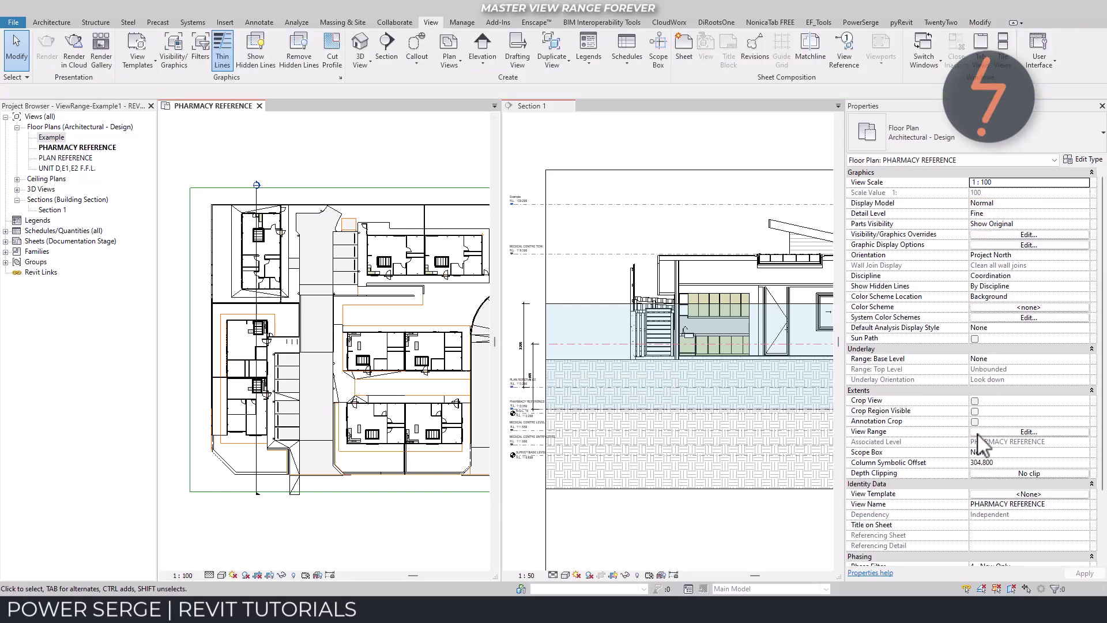
pyautogui.click(979, 433)
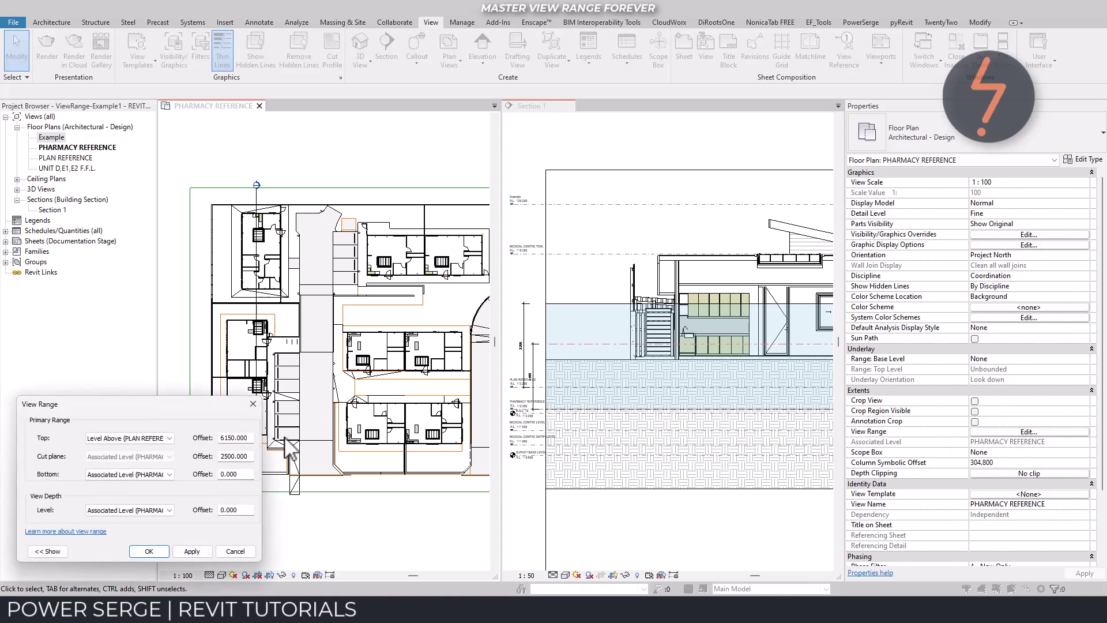
pyautogui.moveTo(250, 439); pyautogui.dragTo(205, 442)
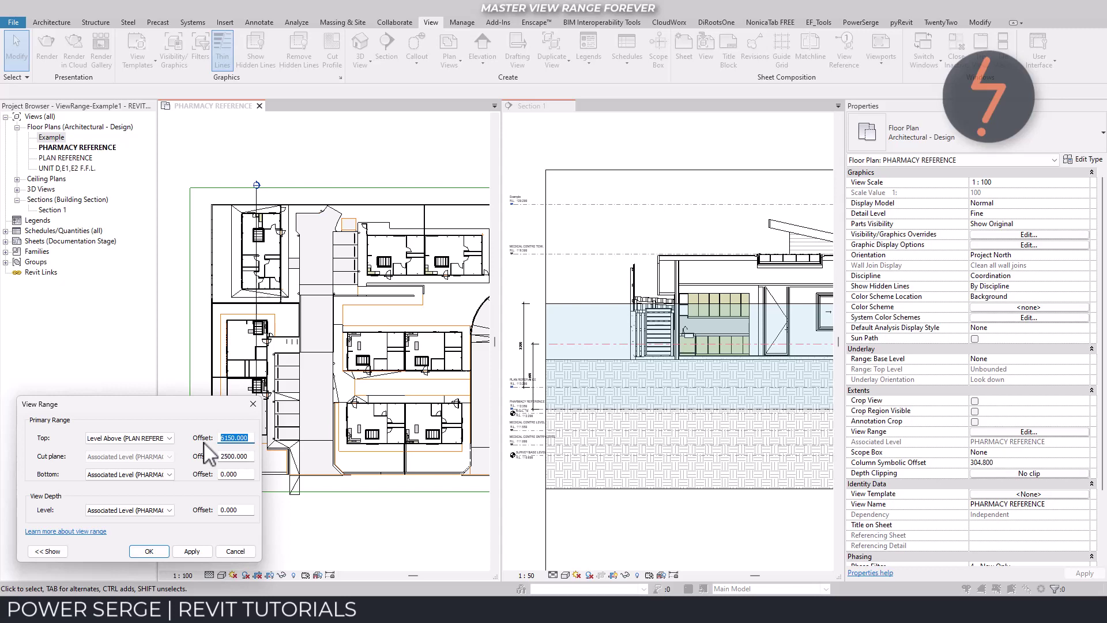
pyautogui.write('32')
pyautogui.click(201, 550)
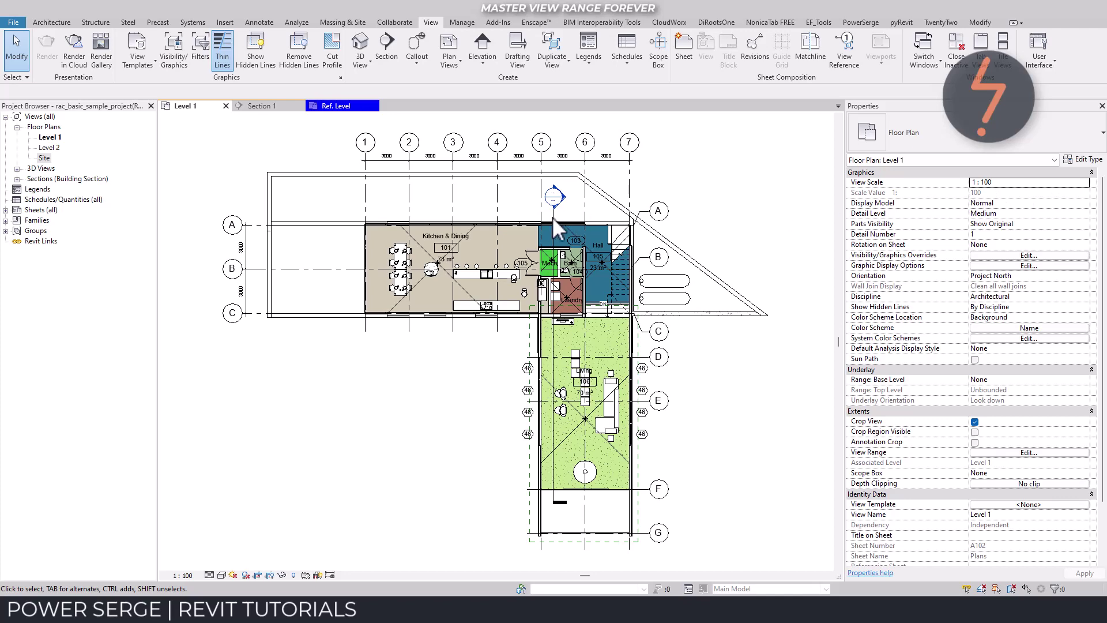
# Step: From Section 1 of the basic sample project, create a reflected ceiling plan for Level 1
pyautogui.click(259, 105)
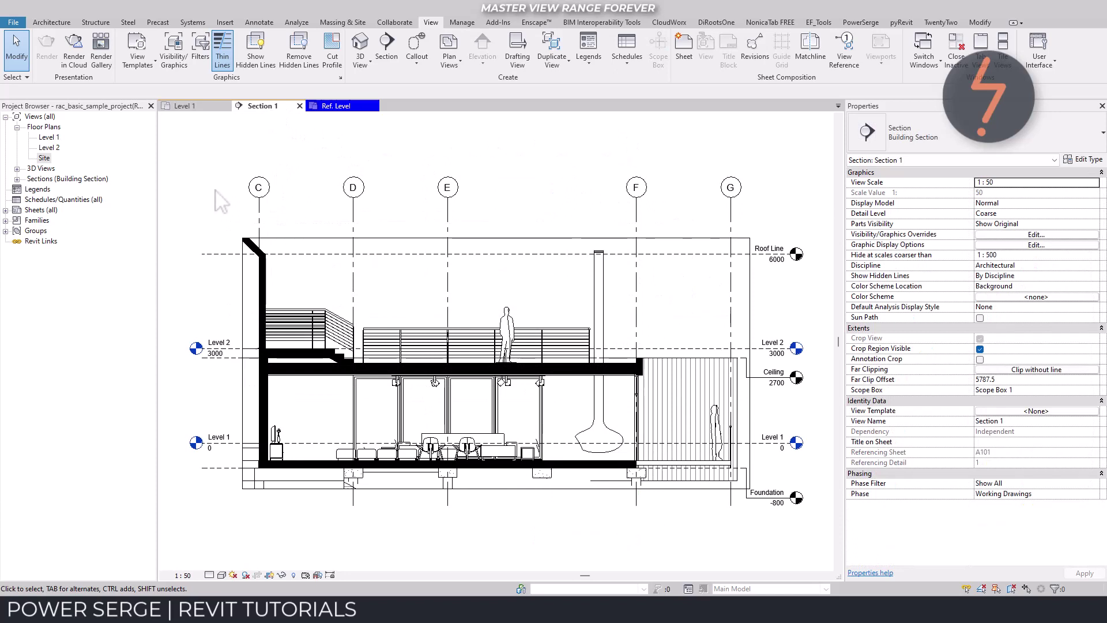
pyautogui.click(451, 64)
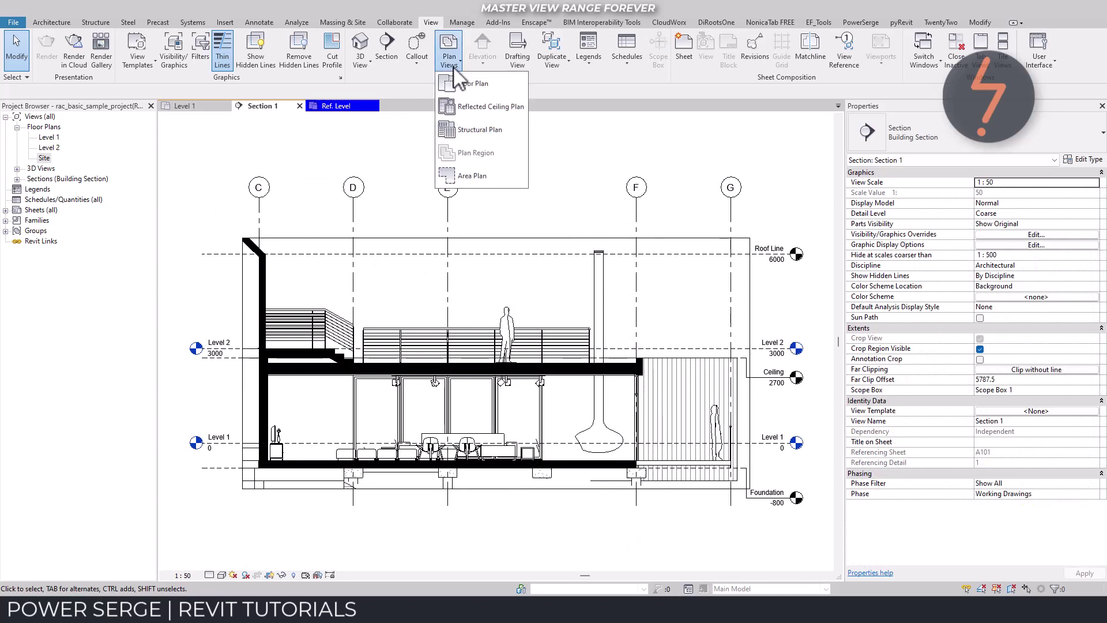
pyautogui.click(472, 107)
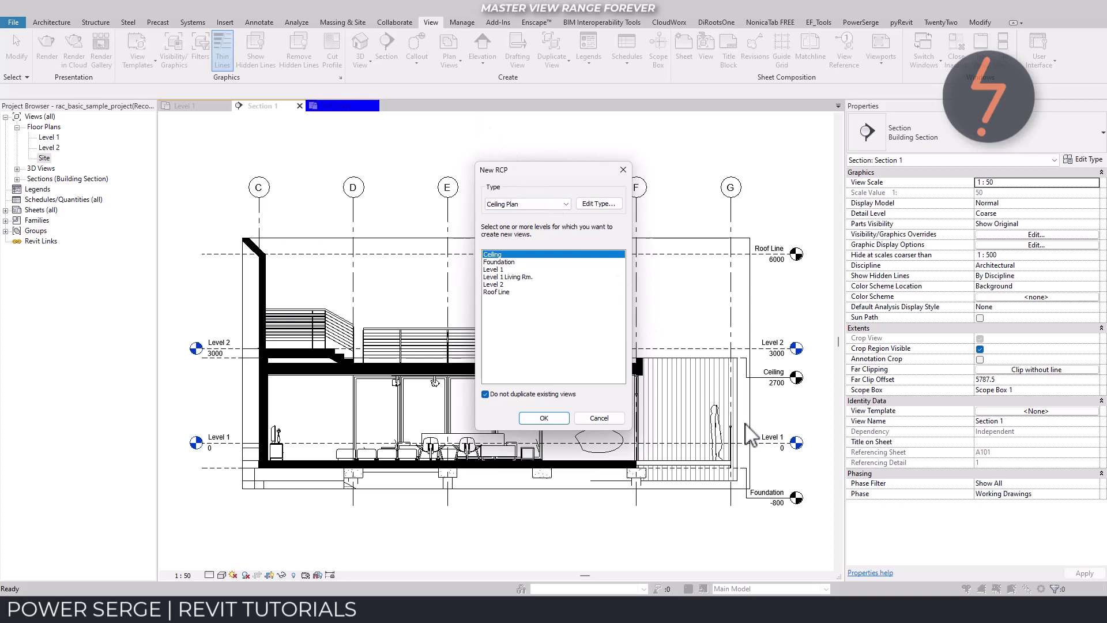
pyautogui.click(499, 270)
pyautogui.click(555, 418)
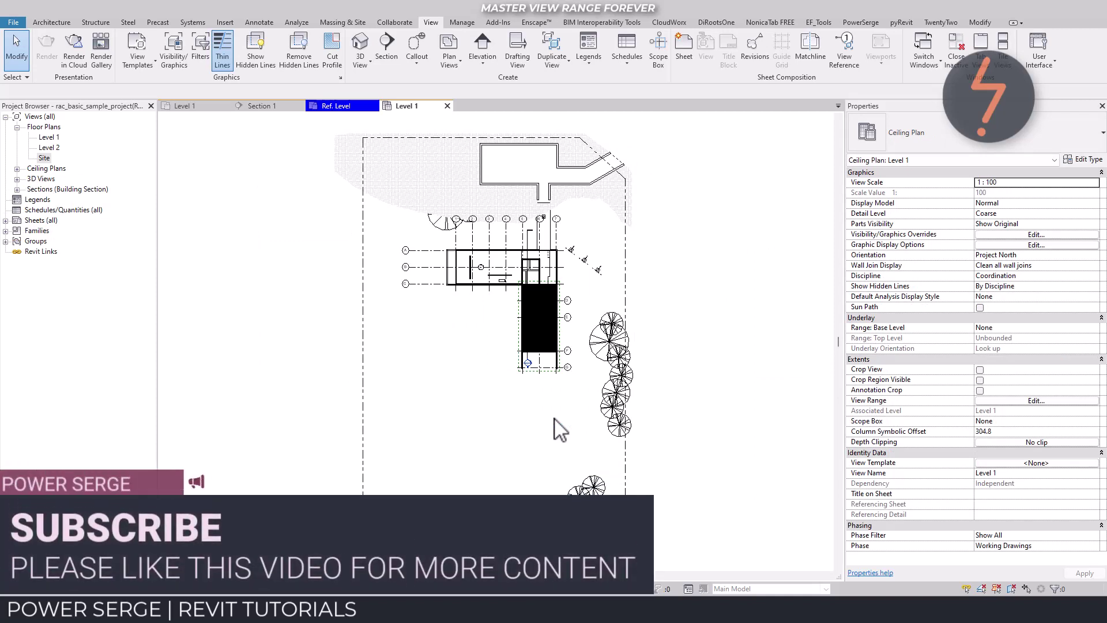
pyautogui.rightClick(472, 397)
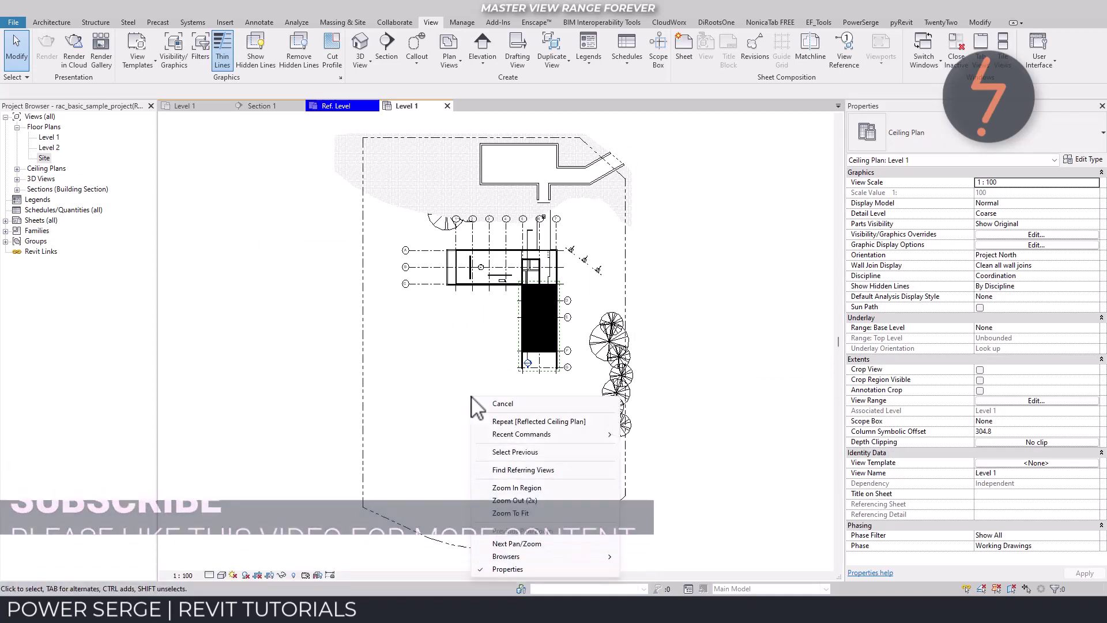
pyautogui.click(511, 543)
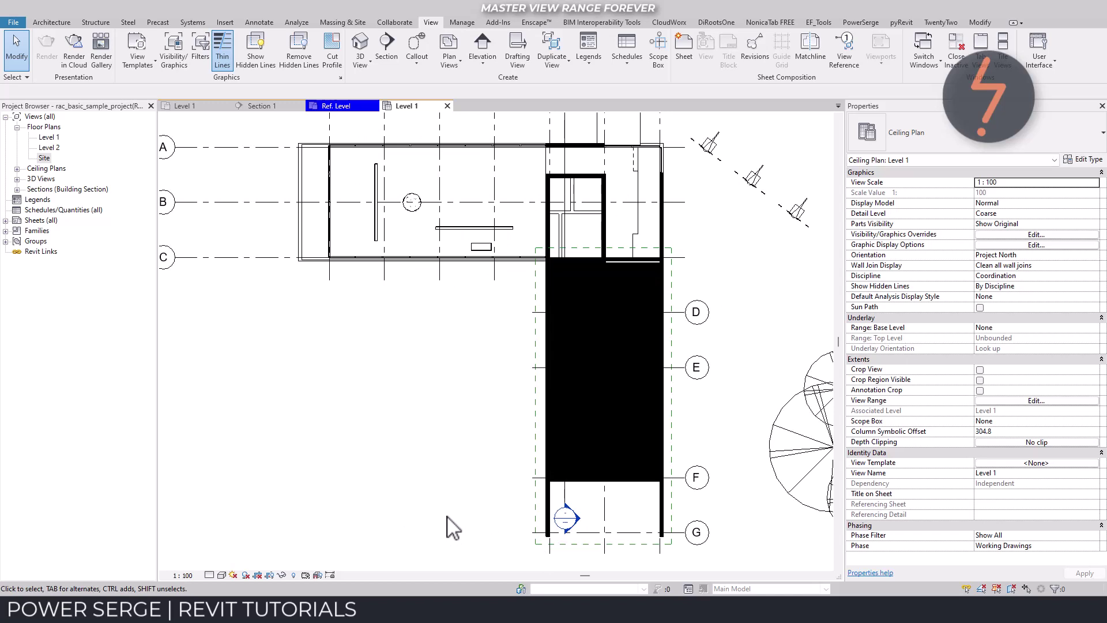
# Step: Load the View-Range-Guide_RCP family into the project, closing the family, and tile the Level 1 ceiling plan beside Section 1 without the Level 1 floor plan
pyautogui.click(357, 109)
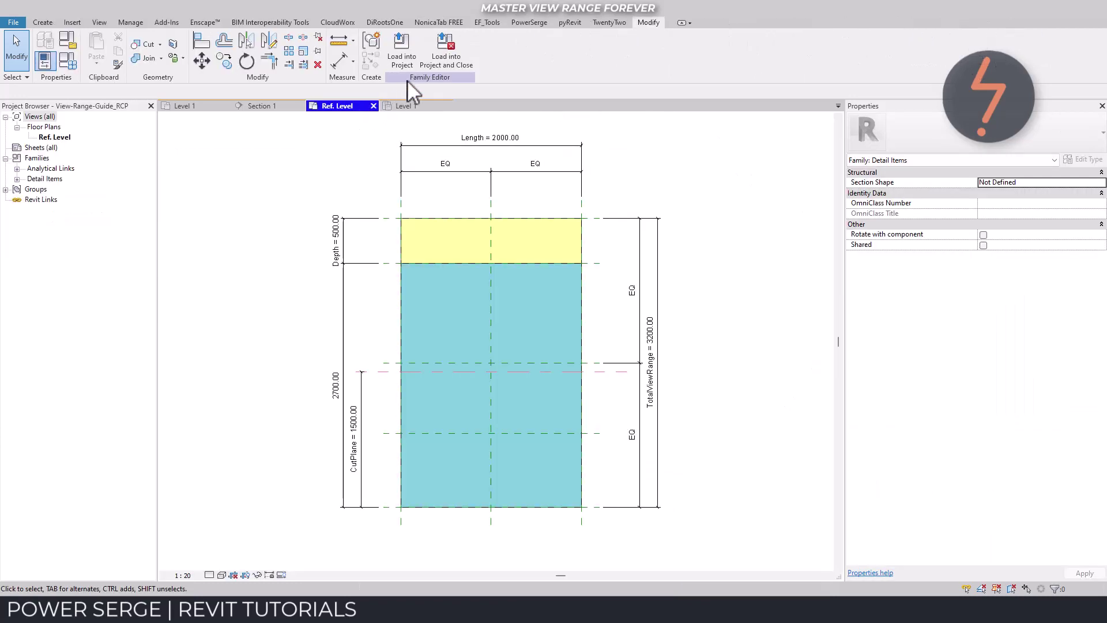
pyautogui.click(444, 59)
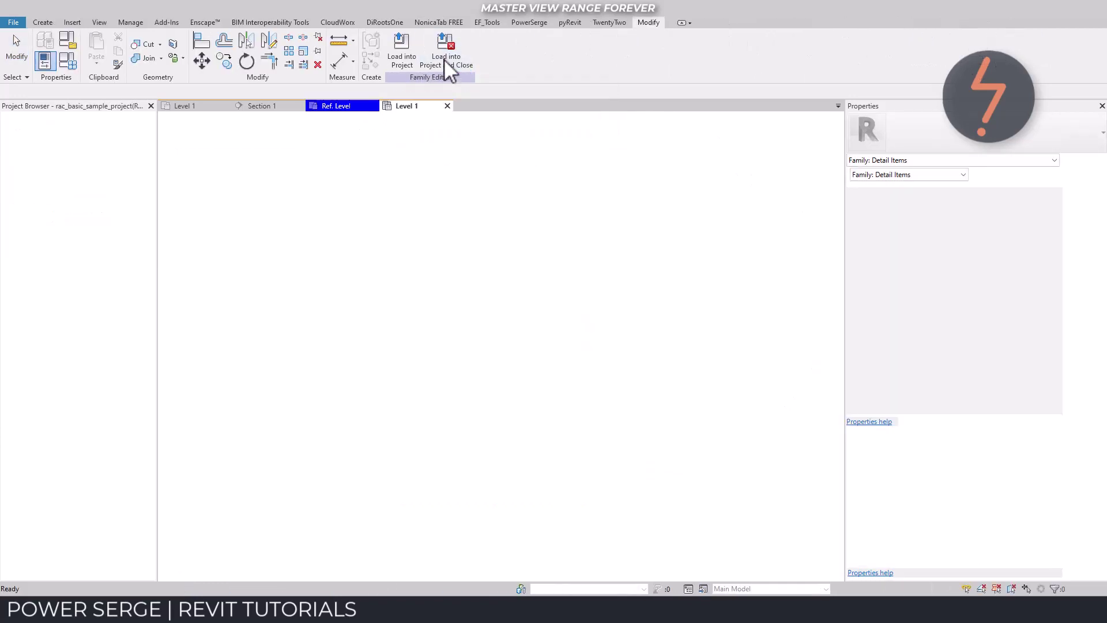
pyautogui.click(225, 106)
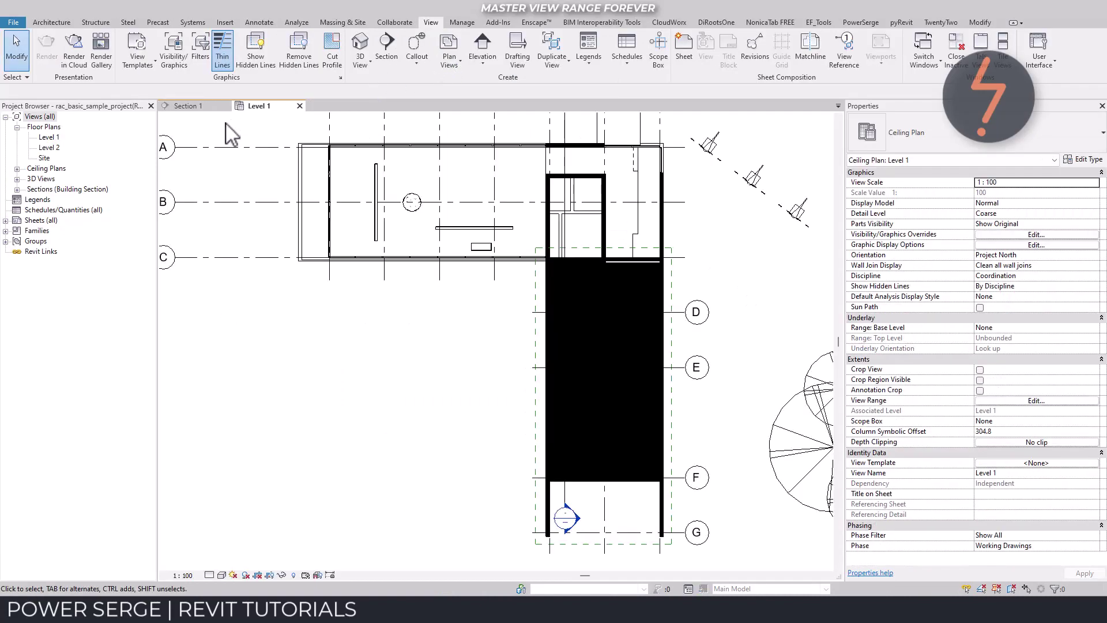
pyautogui.press('w')
pyautogui.press('t')
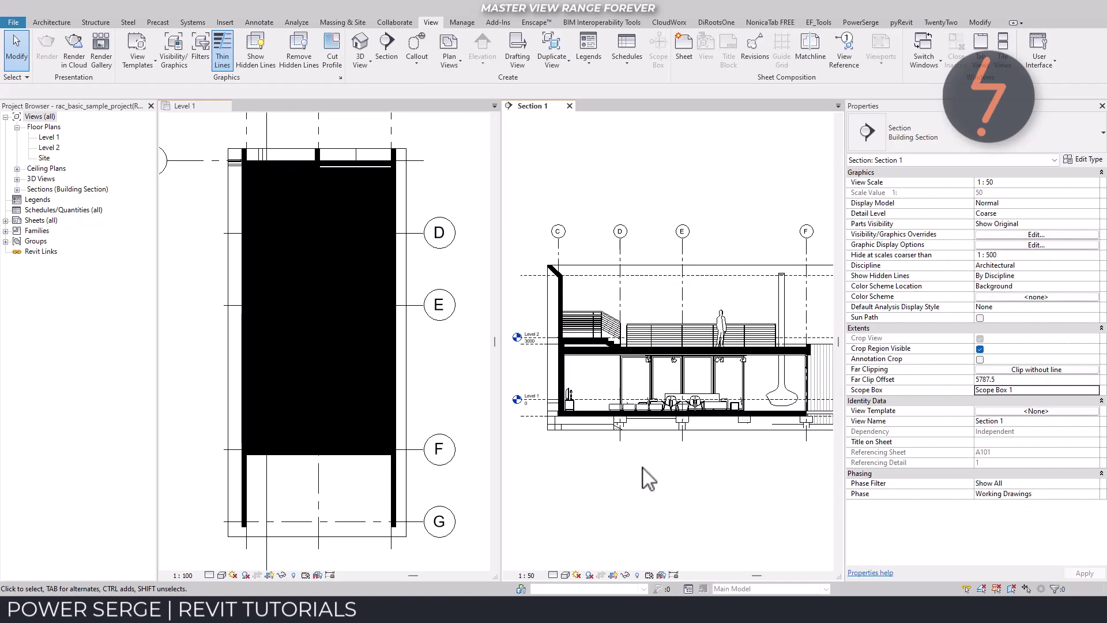
# Step: Review the Level 1 ceiling plan's view range levels and offsets, and close the dialog without changes
pyautogui.click(461, 407)
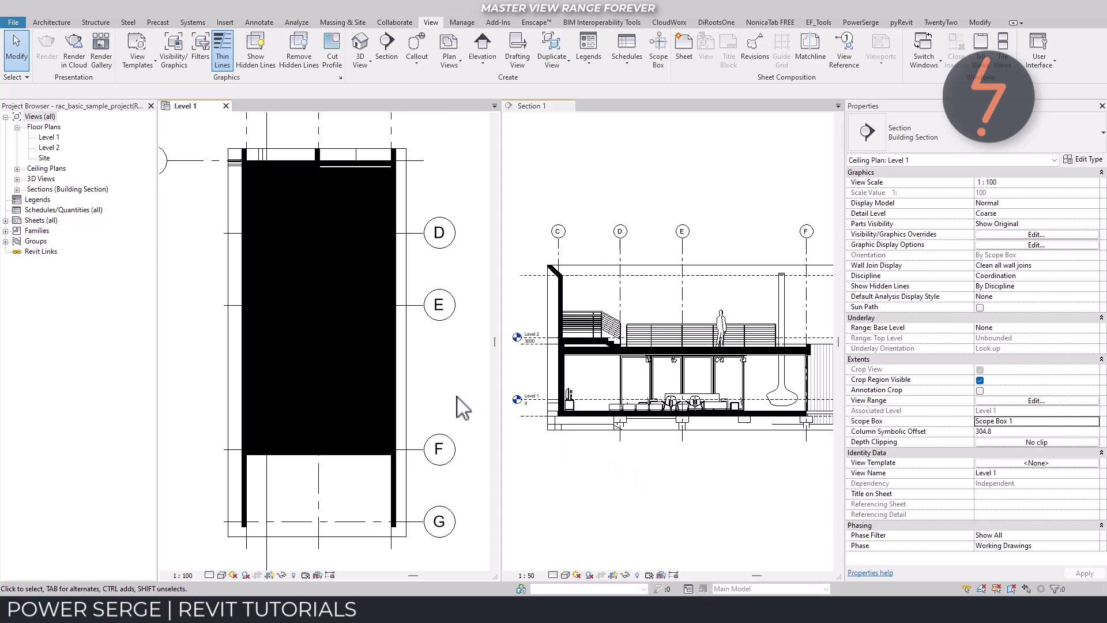
pyautogui.click(1041, 401)
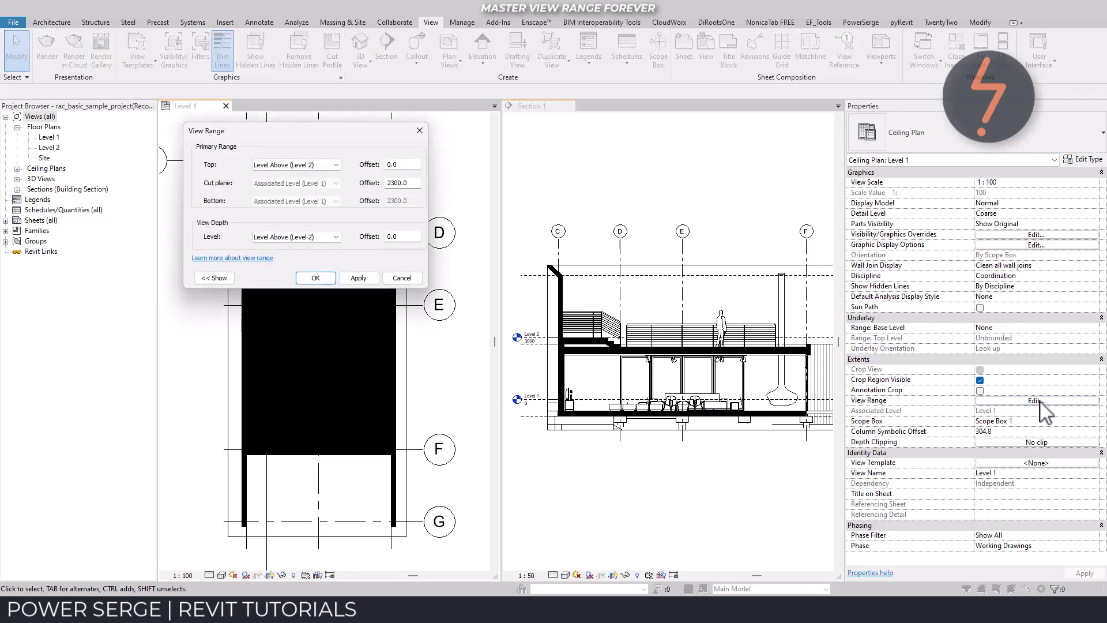
pyautogui.click(420, 131)
# Step: Place an instance of the View-Range-Guide_RCP detail item in Section 1, above Level 2 between grids D and E
pyautogui.click(6, 231)
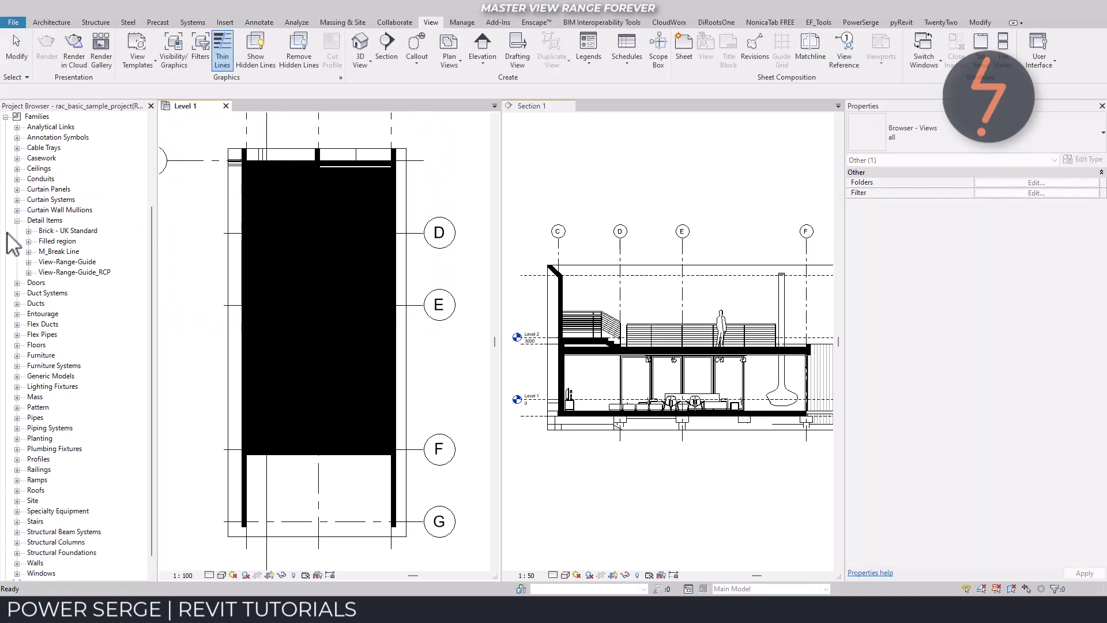
pyautogui.click(29, 272)
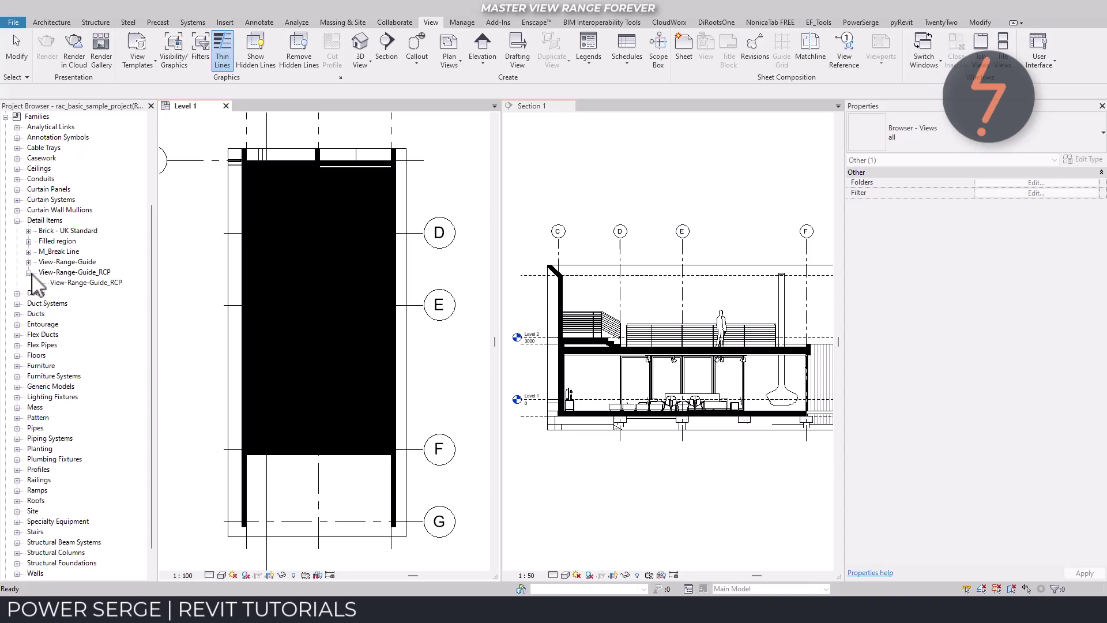
pyautogui.click(77, 283)
pyautogui.rightClick(77, 282)
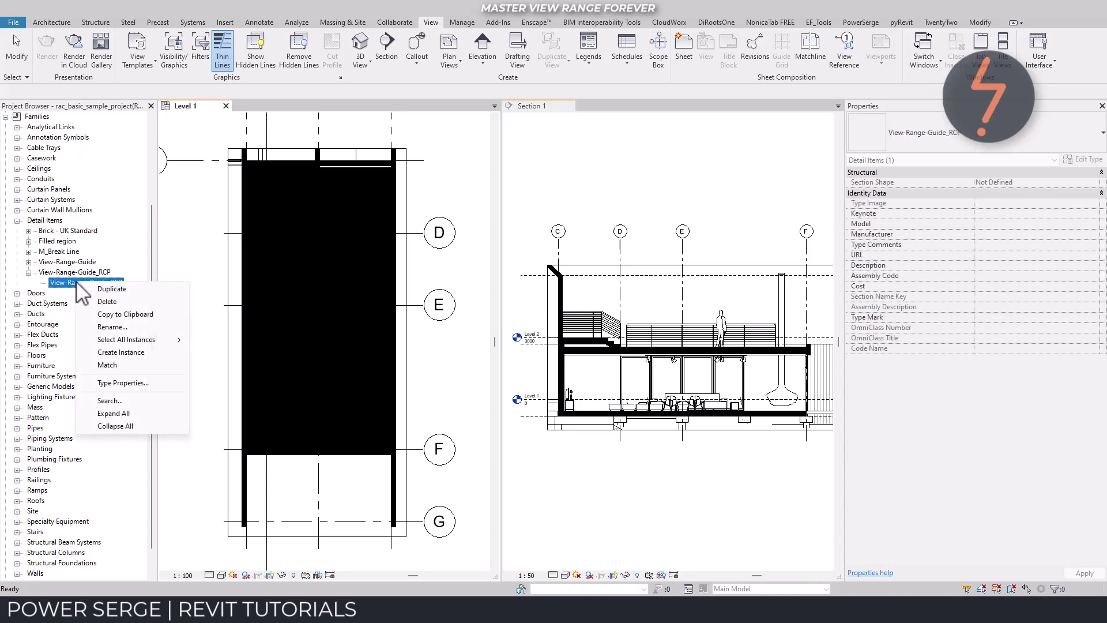
pyautogui.click(130, 350)
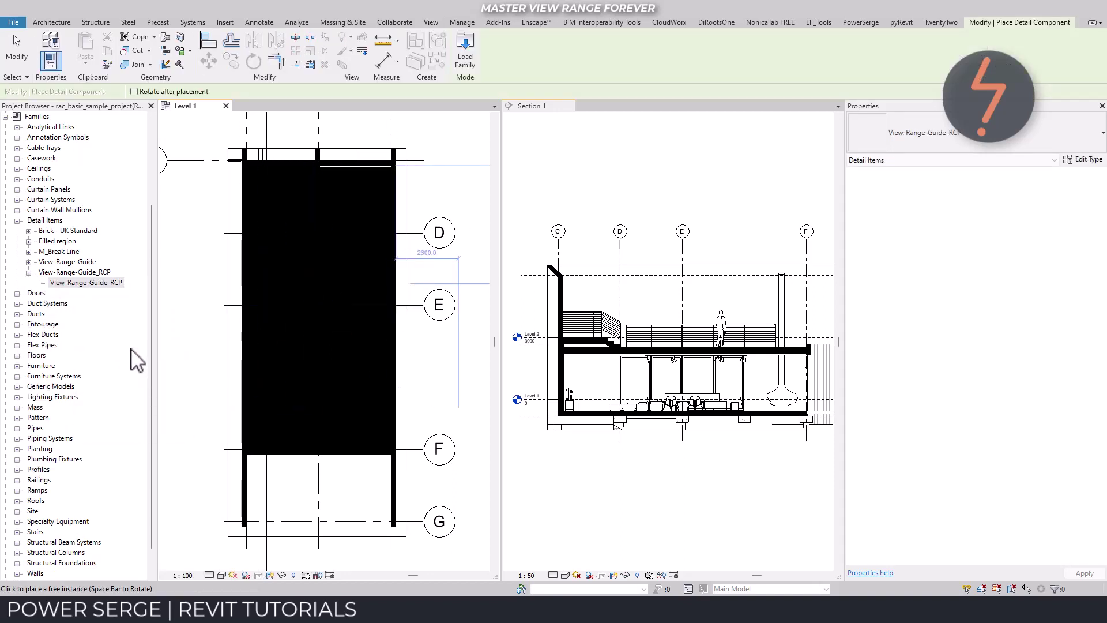
pyautogui.click(657, 298)
pyautogui.press('Escape')
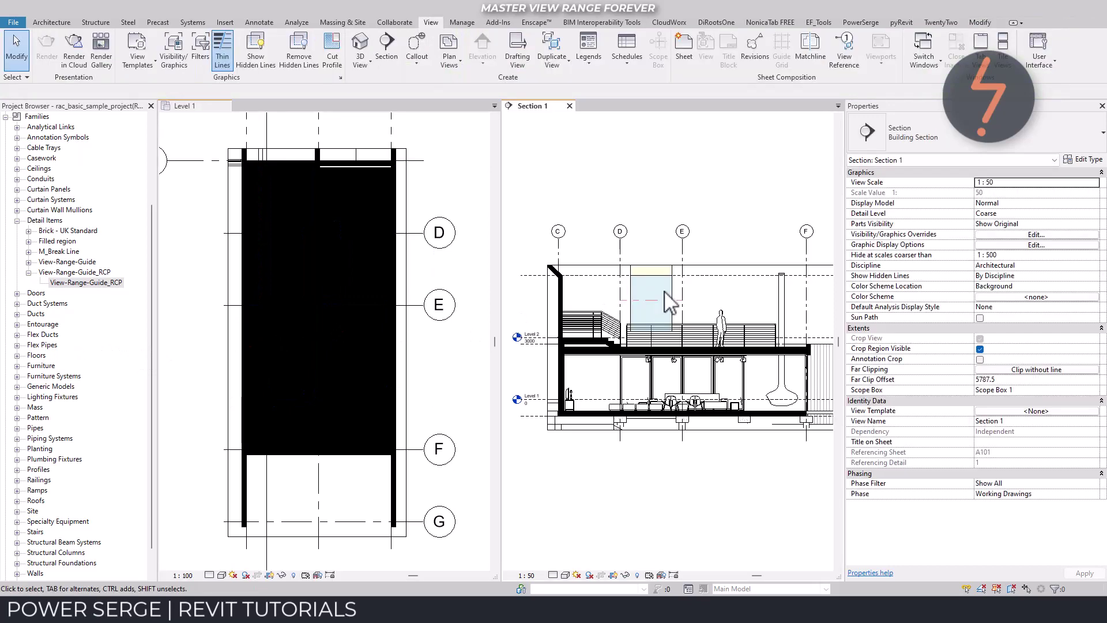
# Step: Move the View-Range-Guide_RCP detail item in Section 1 so that its base sits on Level 1, just before grid F
pyautogui.click(672, 297)
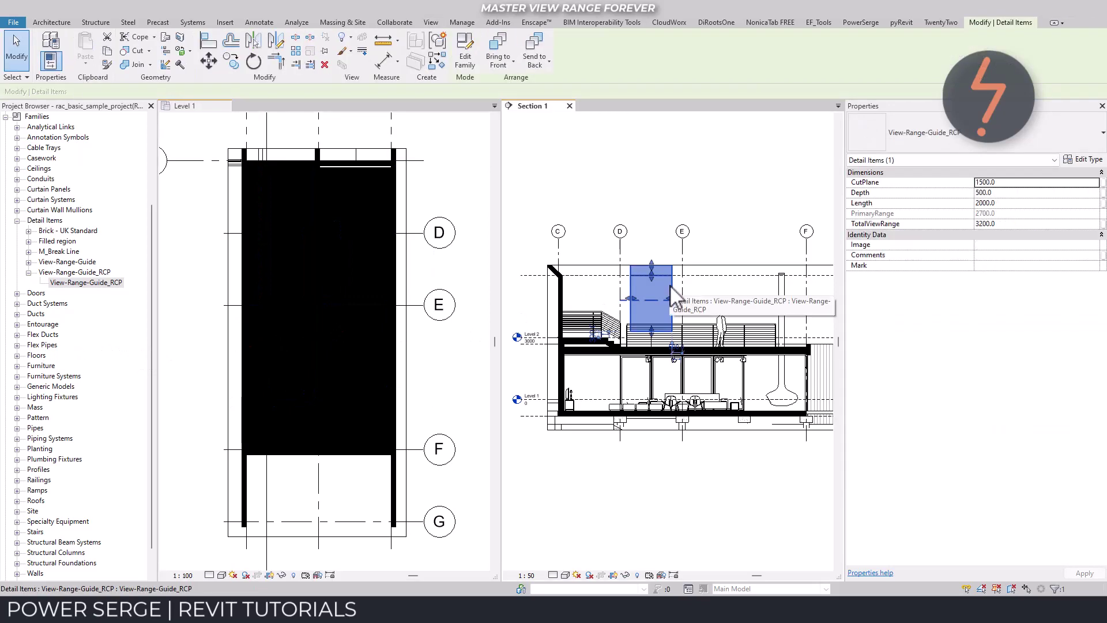
pyautogui.press('m')
pyautogui.press('v')
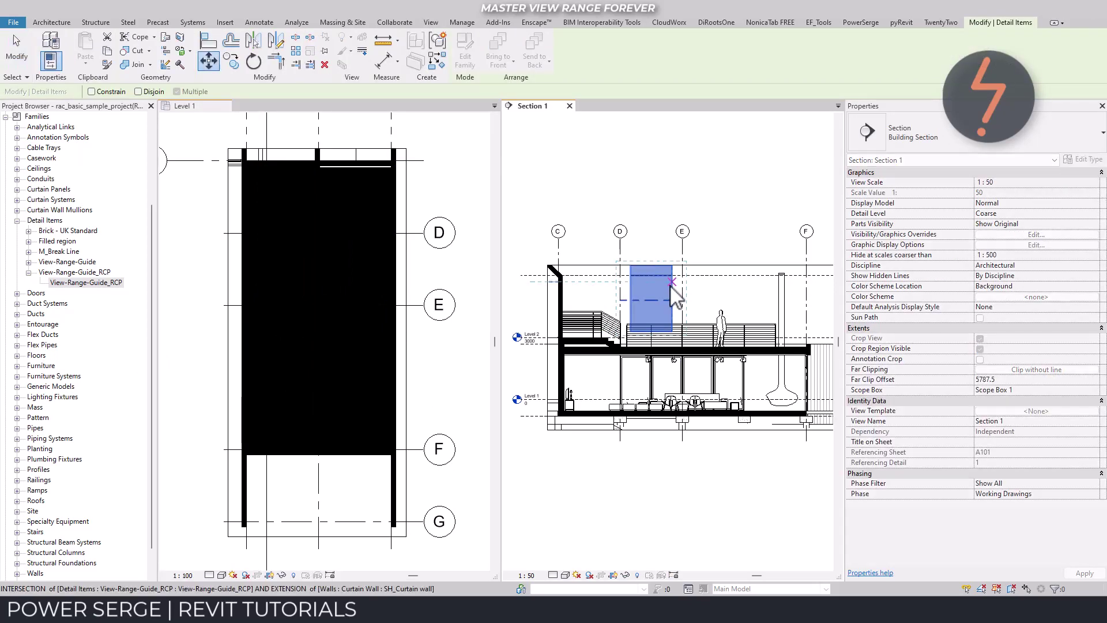
pyautogui.click(674, 331)
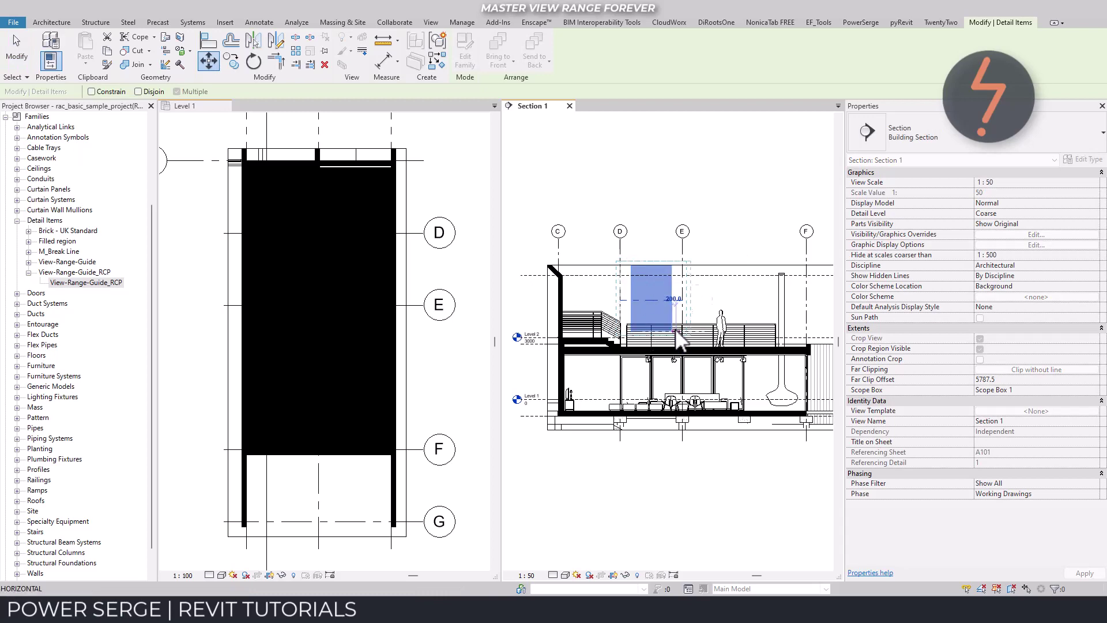
pyautogui.click(785, 399)
pyautogui.press('Escape')
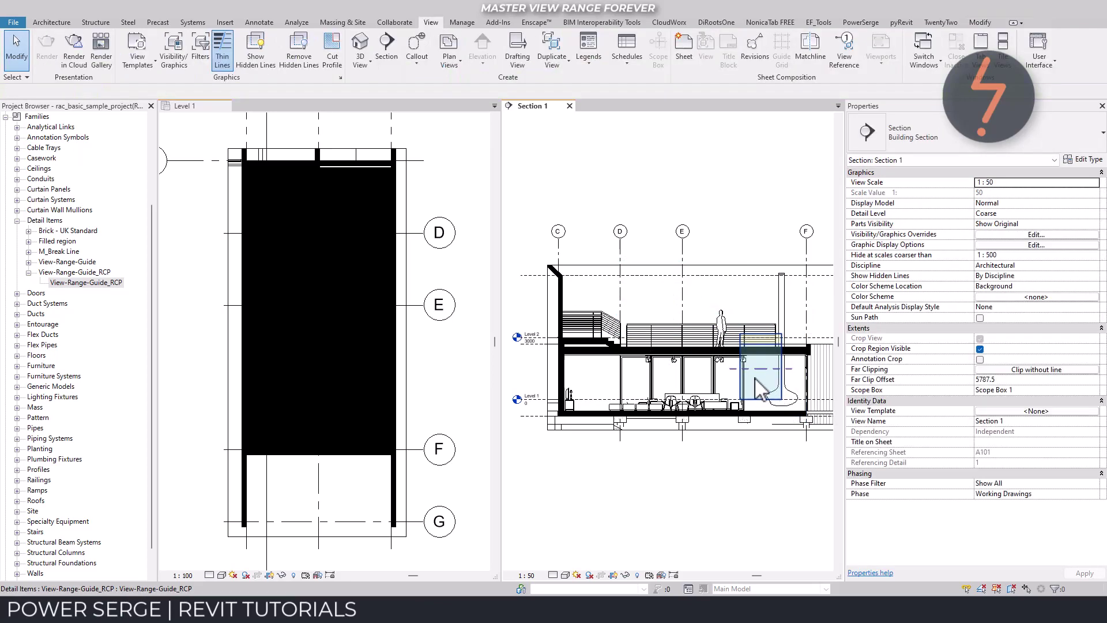
# Step: Stretch the guide toward grid C to a length of about 9130, covering most of the Level 1 interior
pyautogui.click(740, 366)
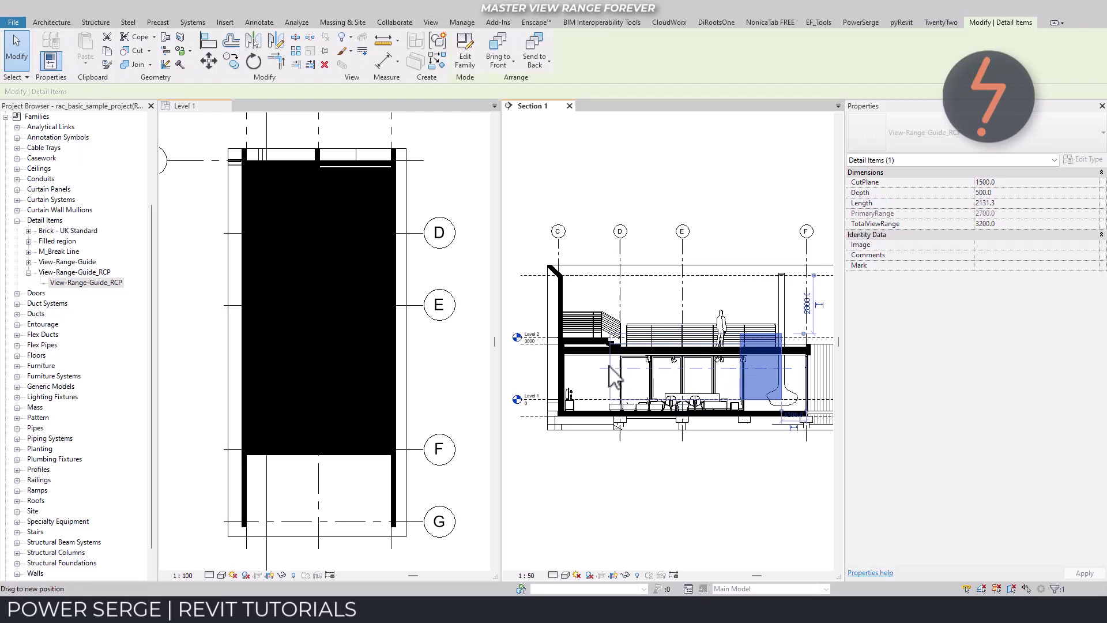
pyautogui.moveTo(614, 378); pyautogui.dragTo(593, 378)
pyautogui.press('Escape')
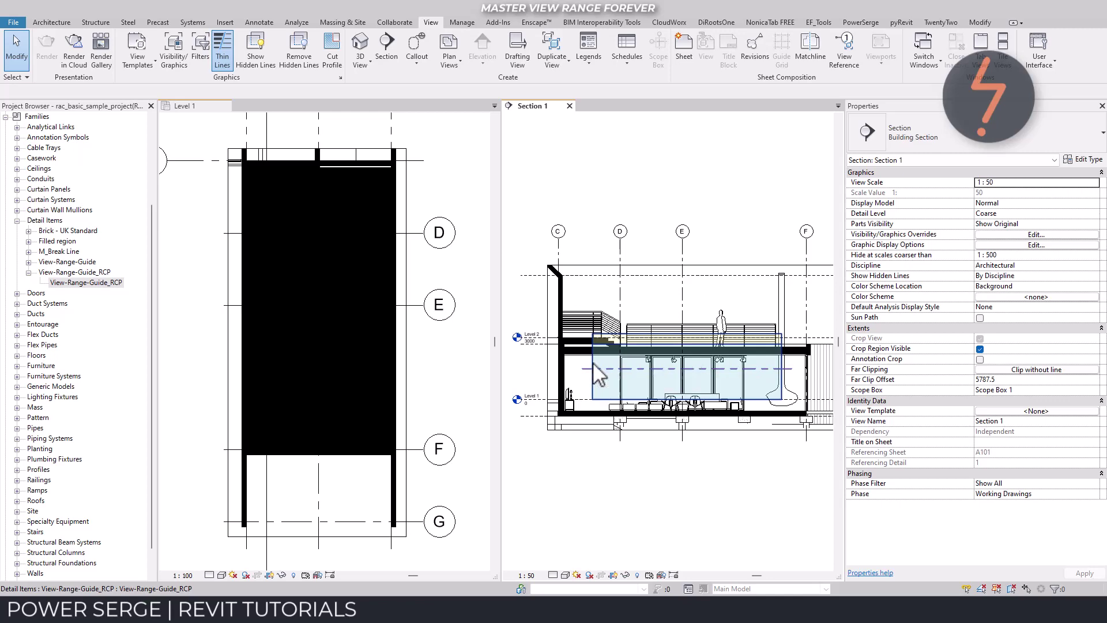
# Step: Match the guide to the ceiling plan's view range by setting its Depth to 0 and CutPlane to 2300
pyautogui.click(611, 376)
pyautogui.click(1011, 192)
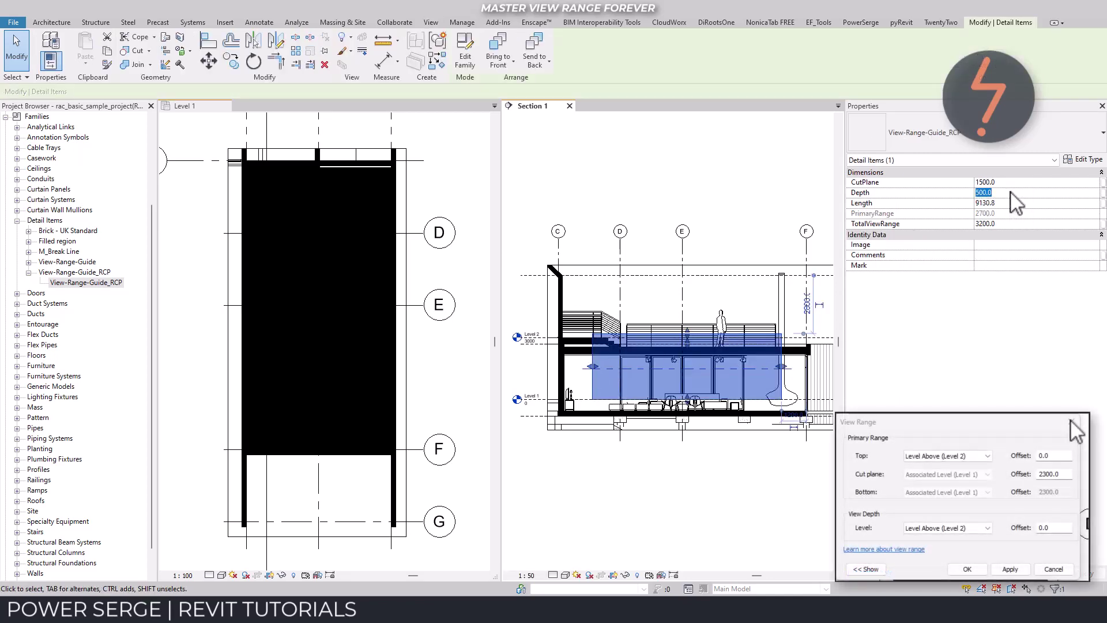
pyautogui.write('0')
pyautogui.click(1012, 182)
pyautogui.write('2300')
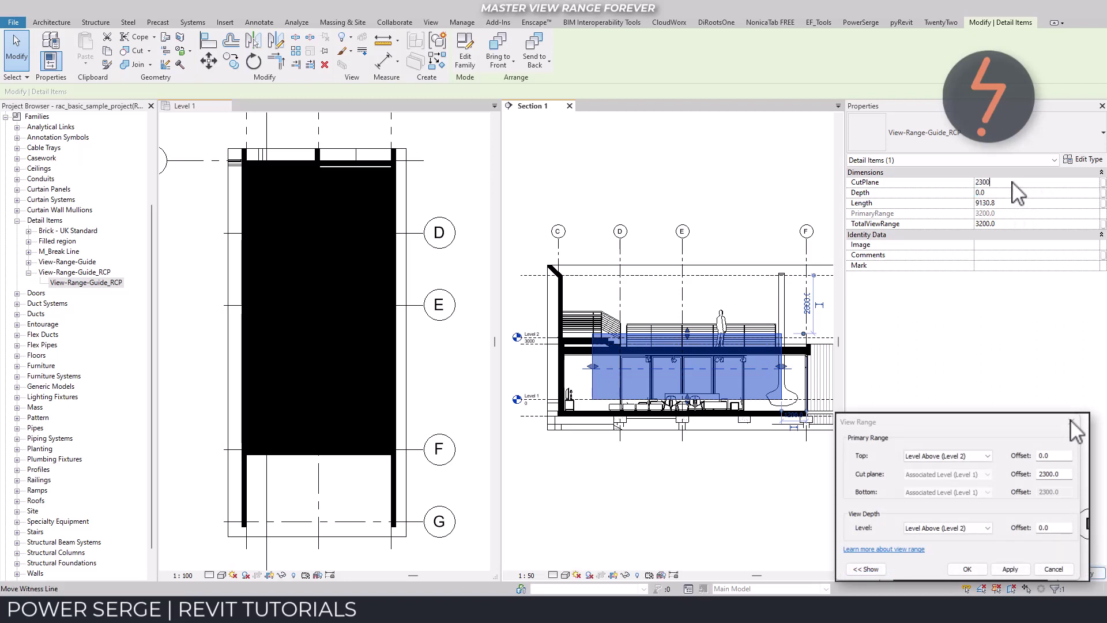
pyautogui.click(1083, 573)
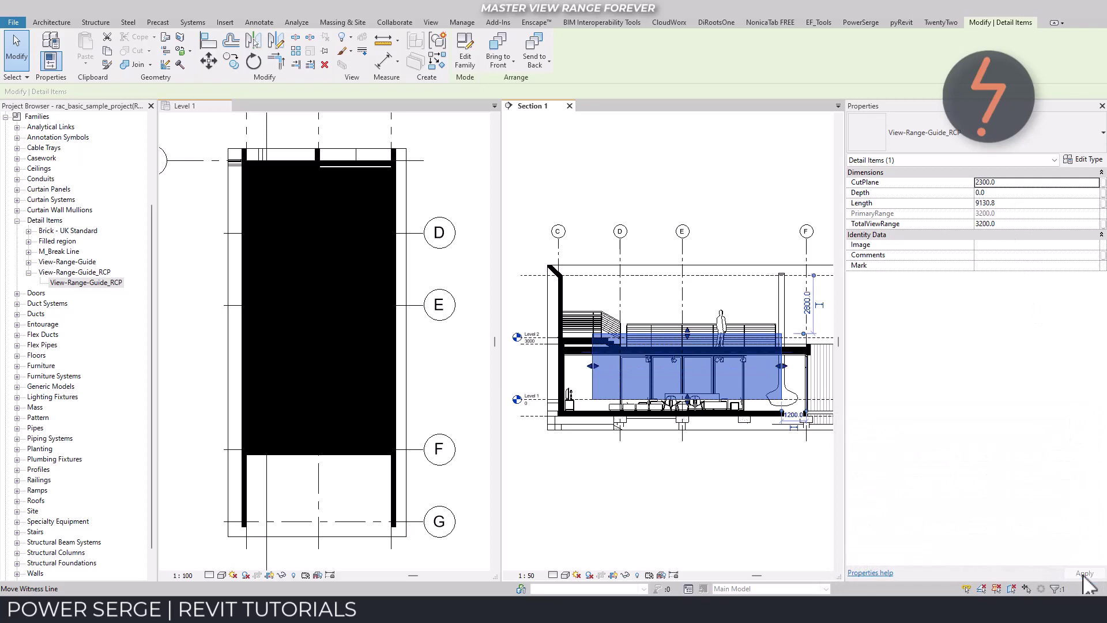
pyautogui.click(743, 568)
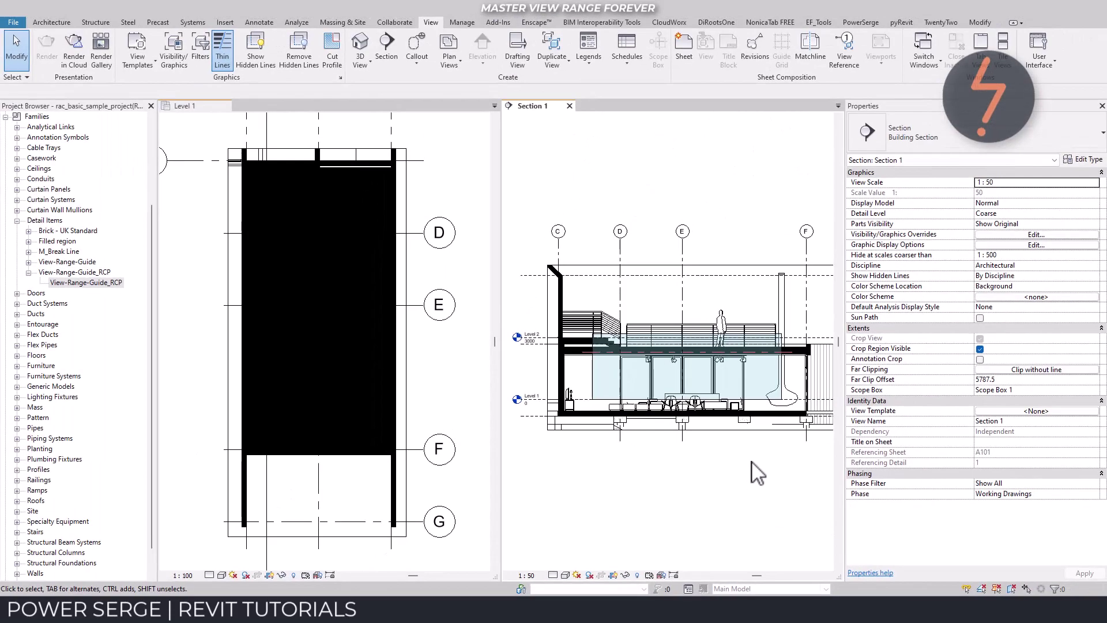
# Step: Lower the guide's CutPlane to 1700 in Section 1
pyautogui.click(773, 399)
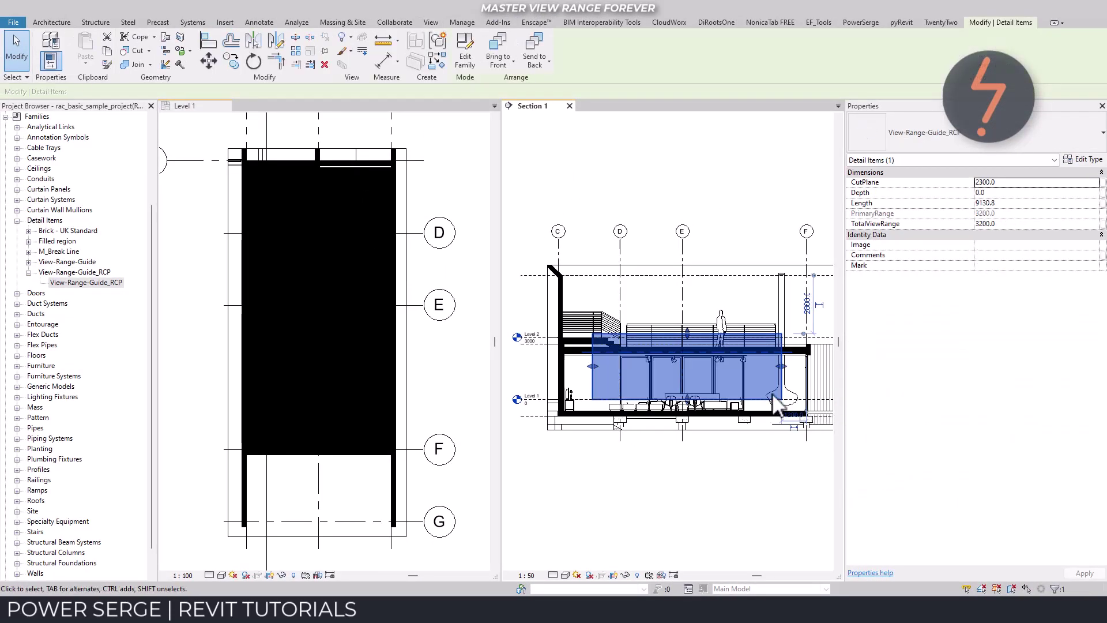
pyautogui.click(1008, 183)
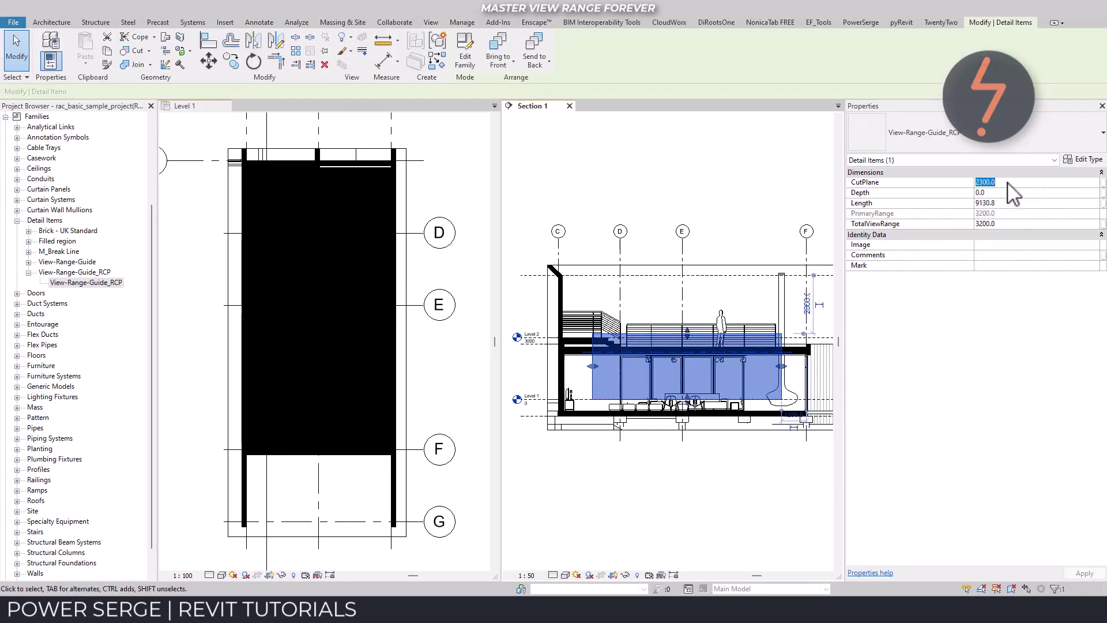
pyautogui.write('1700')
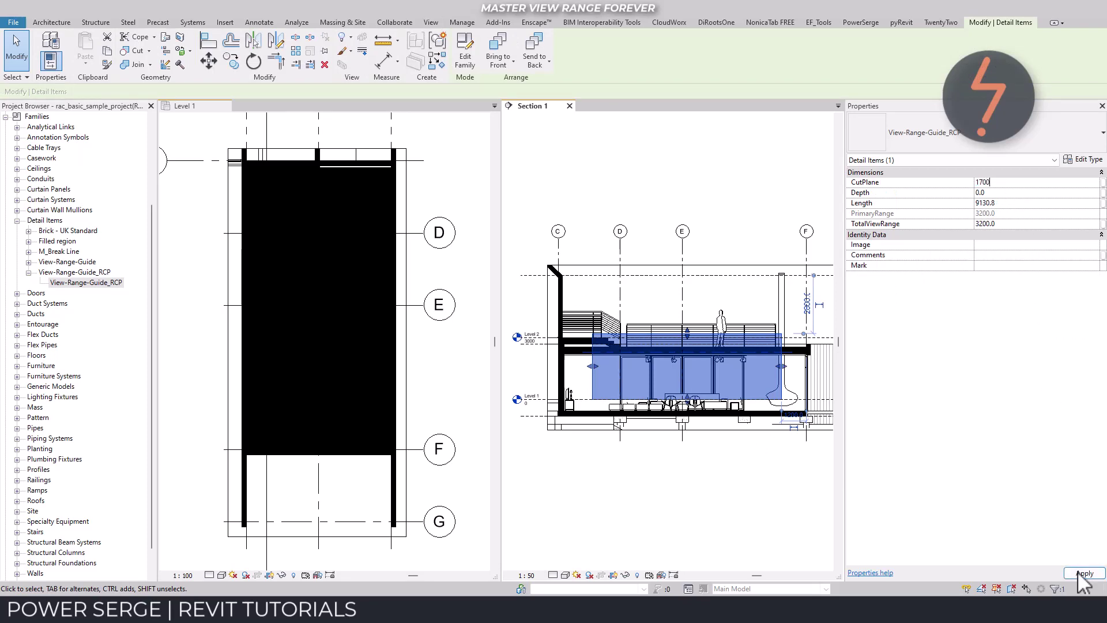
pyautogui.click(1079, 573)
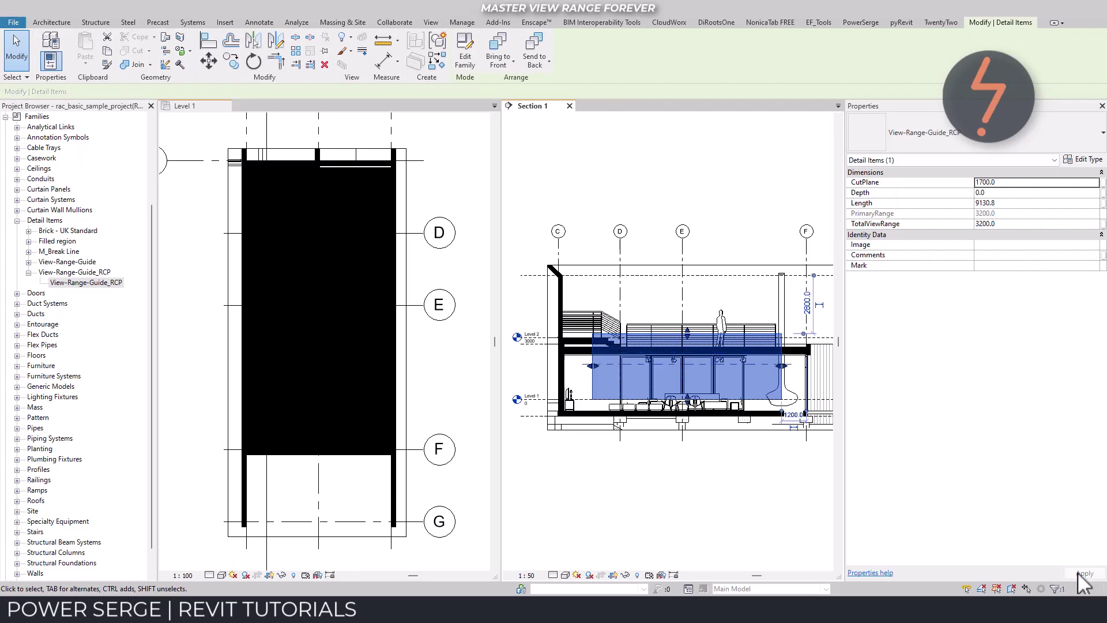
pyautogui.click(712, 512)
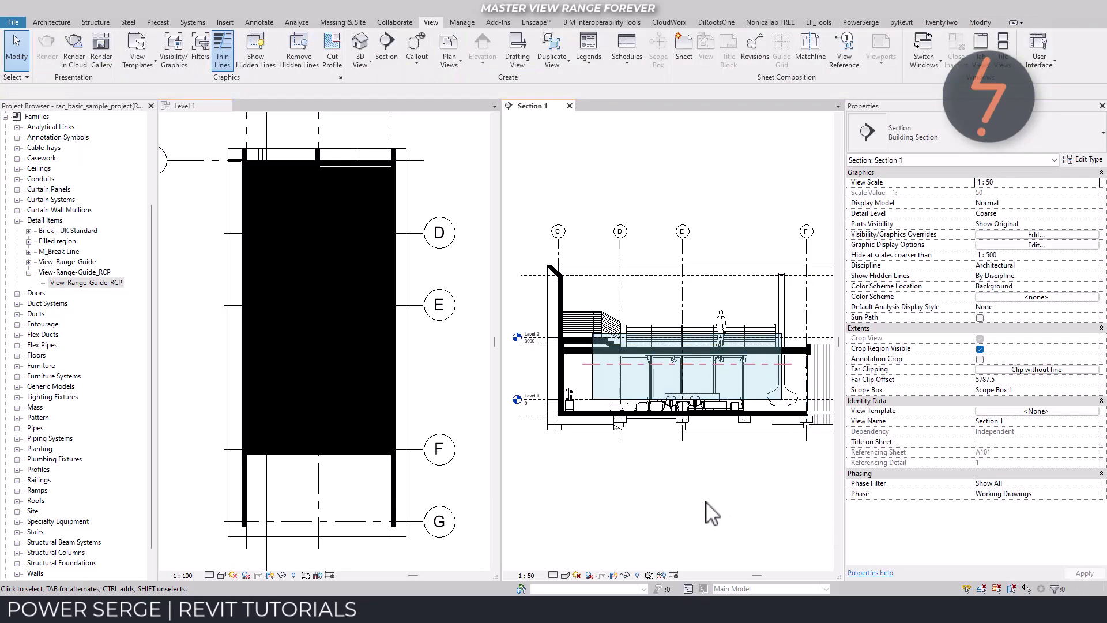
# Step: Set the cut plane offset in the Level 1 ceiling plan's view range to 1700
pyautogui.click(459, 480)
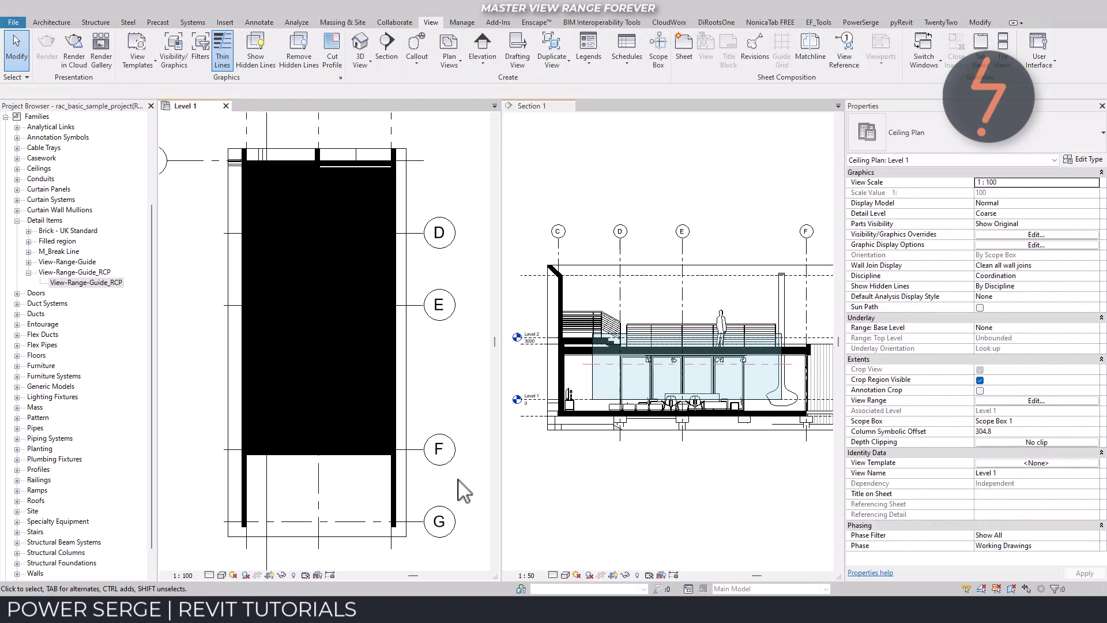
pyautogui.click(997, 402)
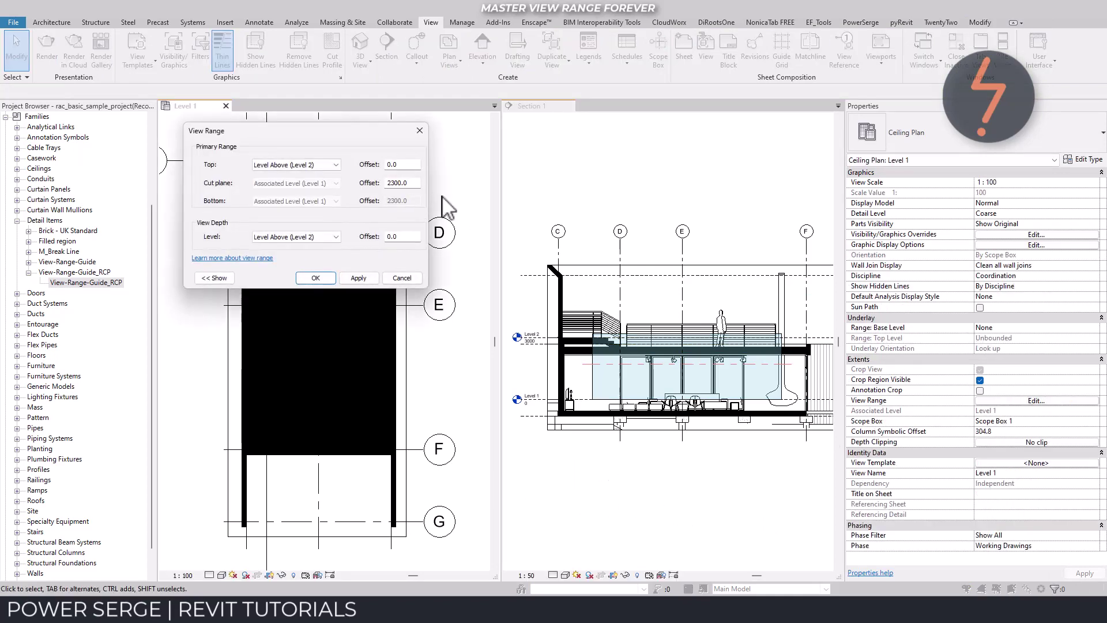
pyautogui.moveTo(414, 184); pyautogui.dragTo(382, 183)
pyautogui.write('1700')
pyautogui.click(358, 278)
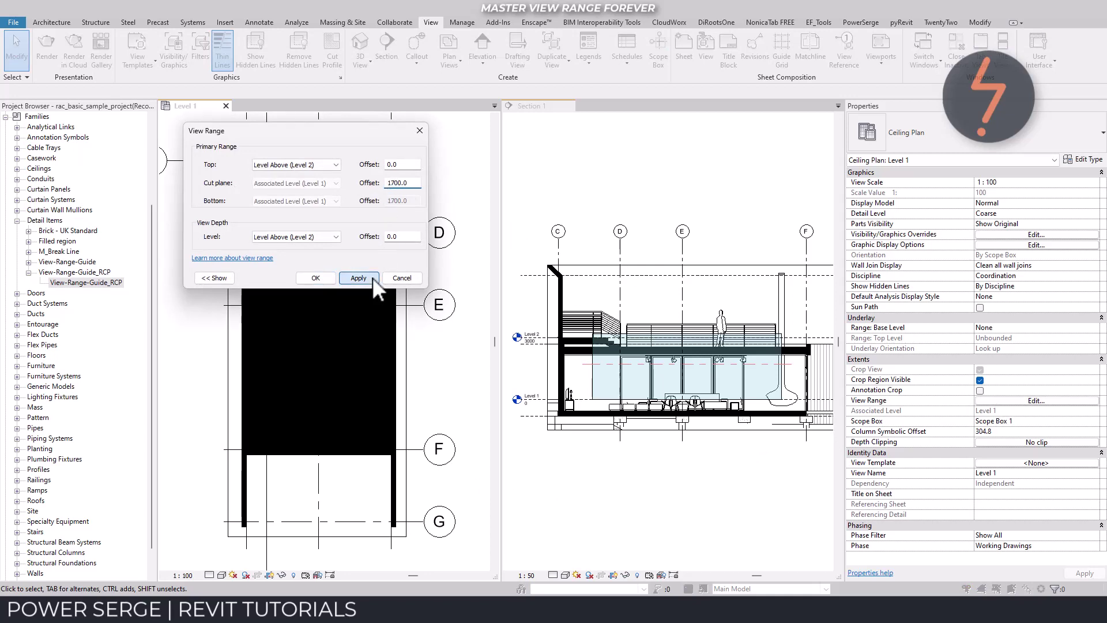
pyautogui.click(316, 278)
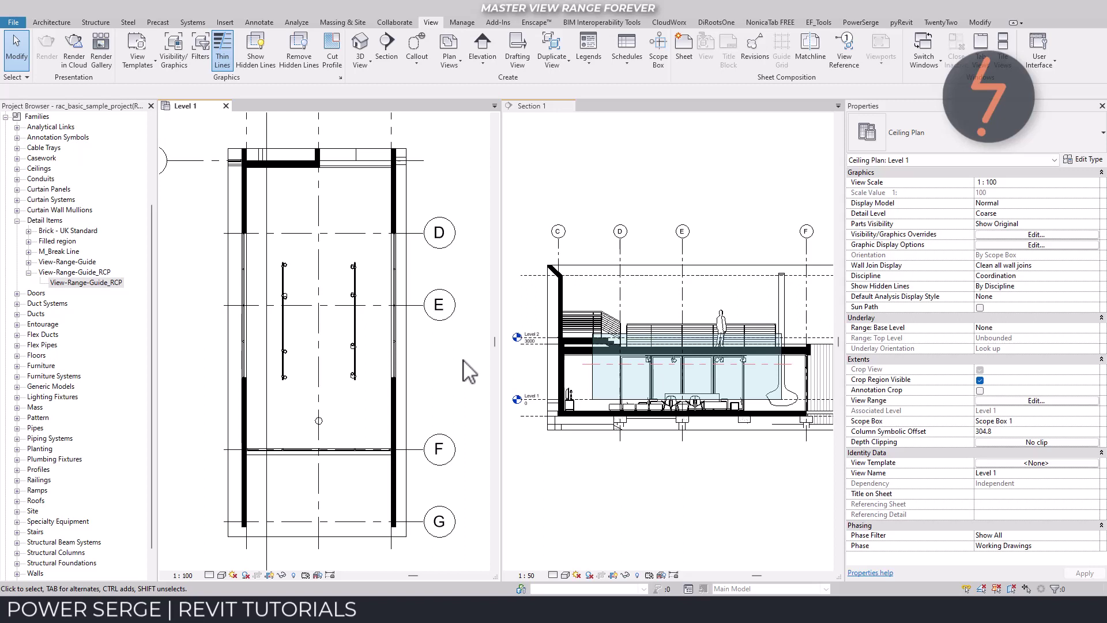
# Step: Try setting the ceiling plan's view depth to Associated Level (Level 1), and return it to Level Above (Level 2)
pyautogui.click(1015, 401)
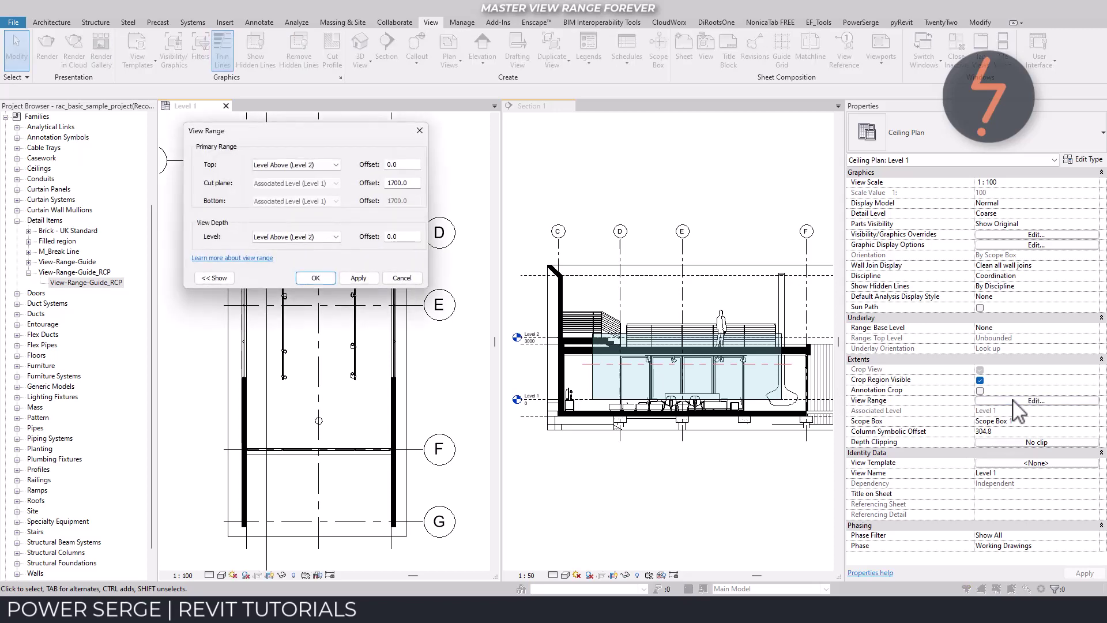
pyautogui.click(323, 241)
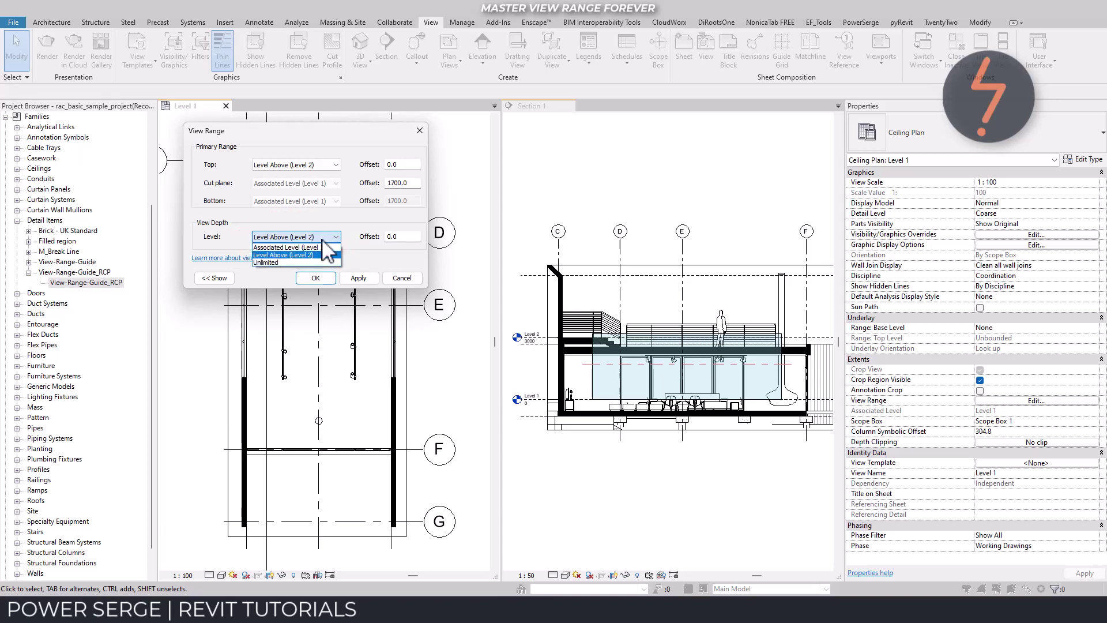
pyautogui.click(324, 246)
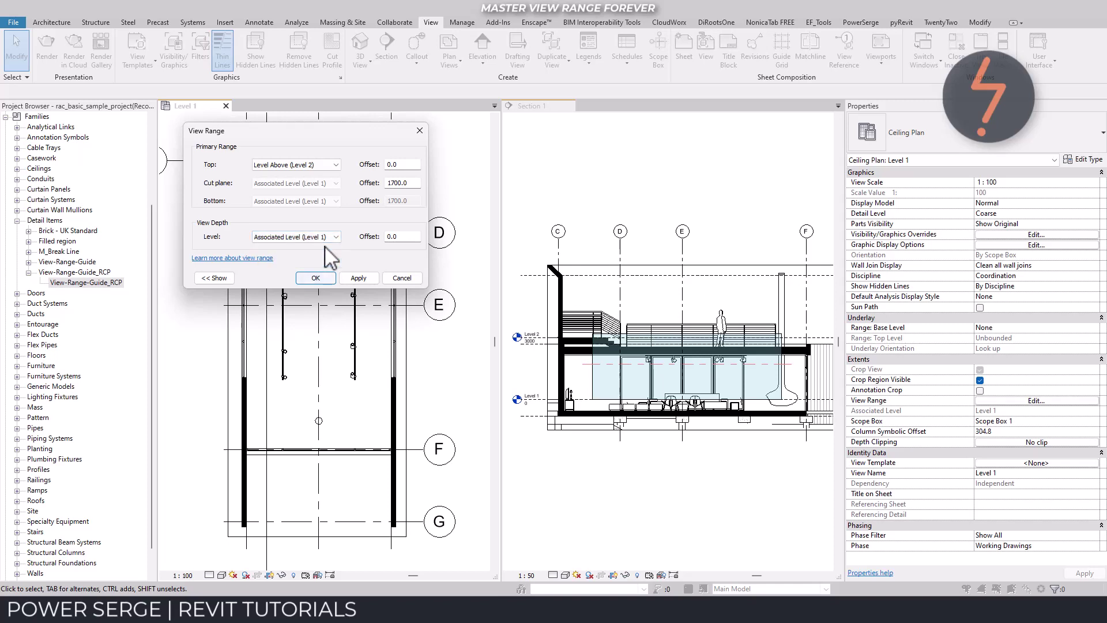
pyautogui.click(326, 281)
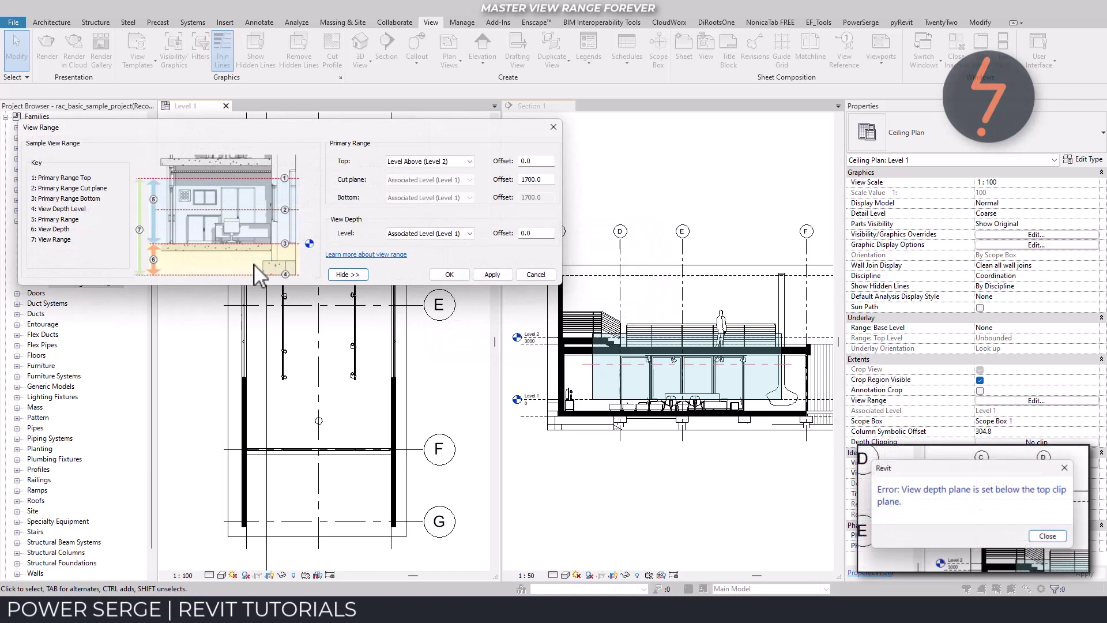
pyautogui.click(468, 233)
pyautogui.click(469, 254)
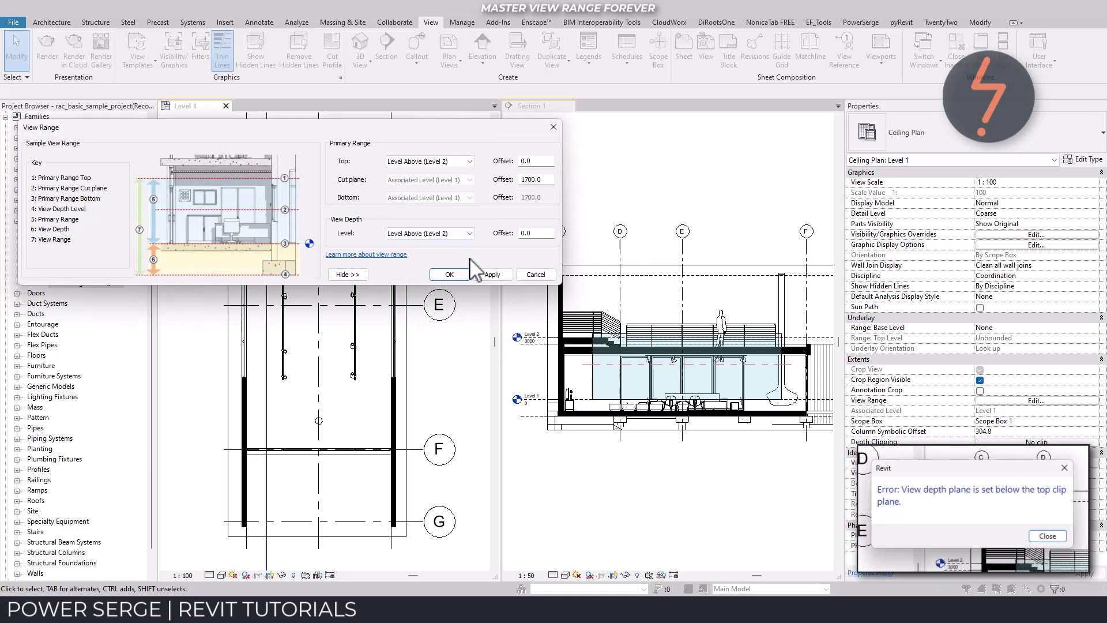
pyautogui.click(449, 274)
# Step: Set the Depth of the view range guide in Section 1 to 500
pyautogui.click(686, 375)
pyautogui.click(996, 192)
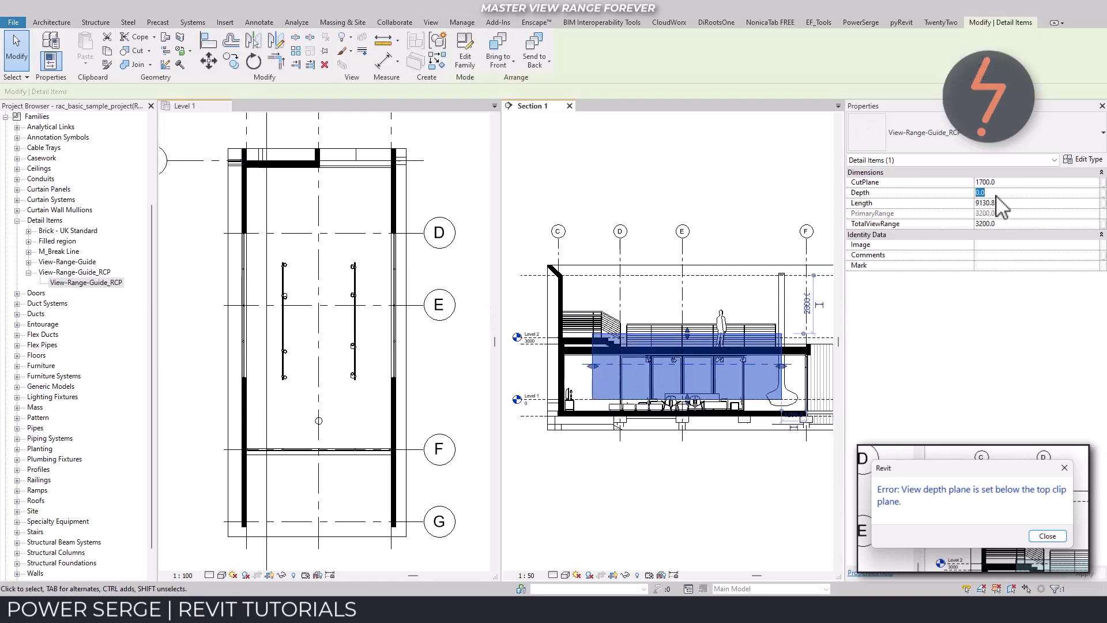
pyautogui.write('5')
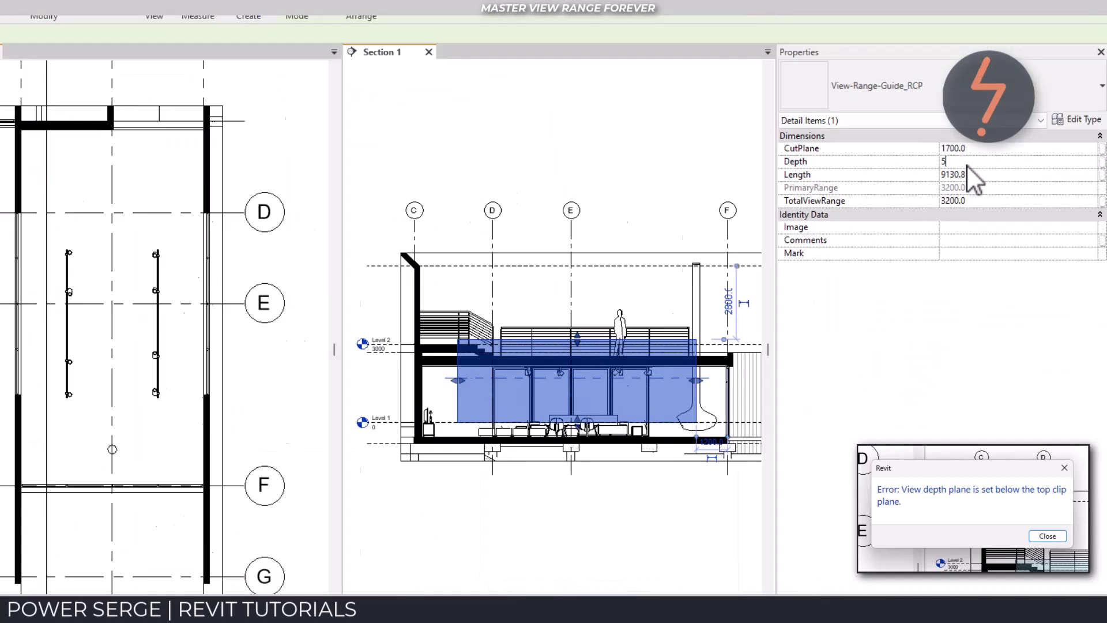
pyautogui.write('00')
pyautogui.press('Return')
pyautogui.click(708, 155)
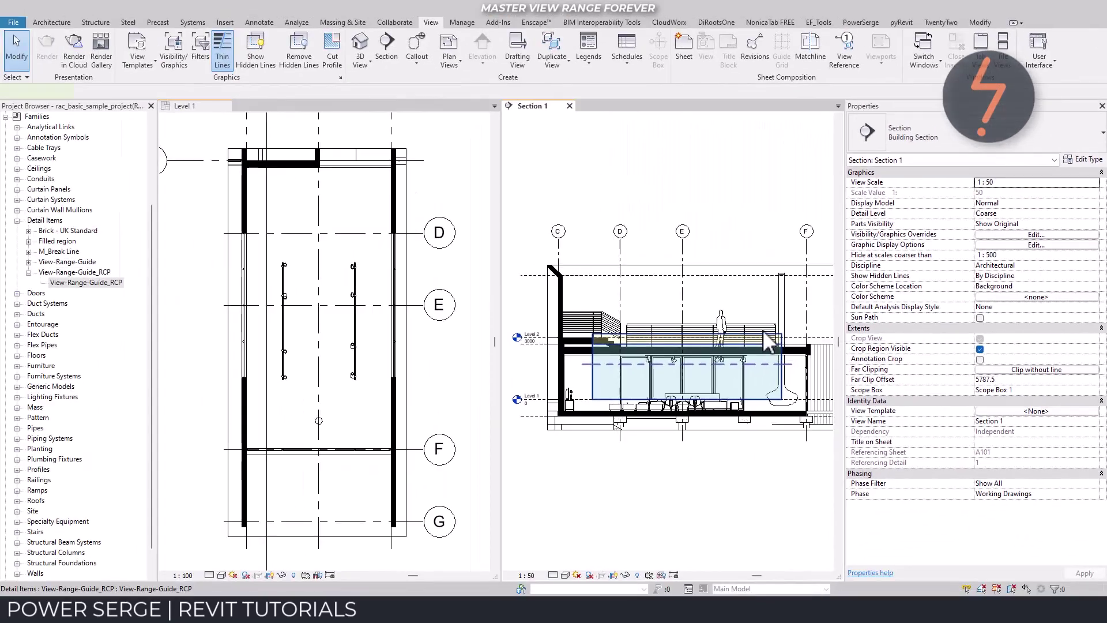
# Step: Stretch the guide's top upward to a total view range of about 4000 and set its CutPlane to 1500
pyautogui.click(689, 334)
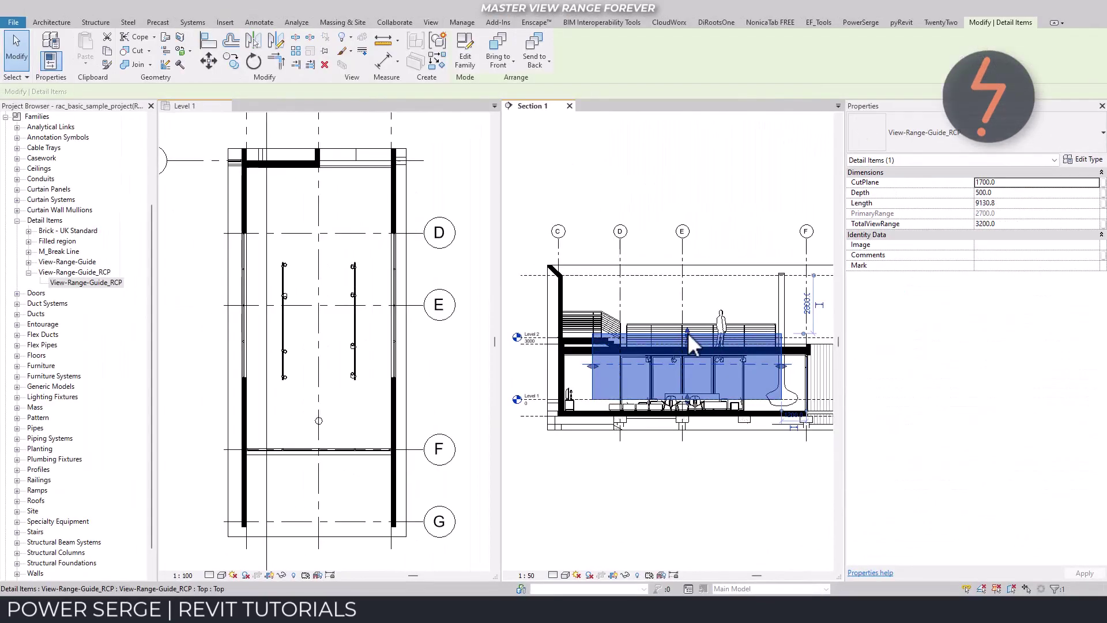
pyautogui.moveTo(688, 332); pyautogui.dragTo(691, 317)
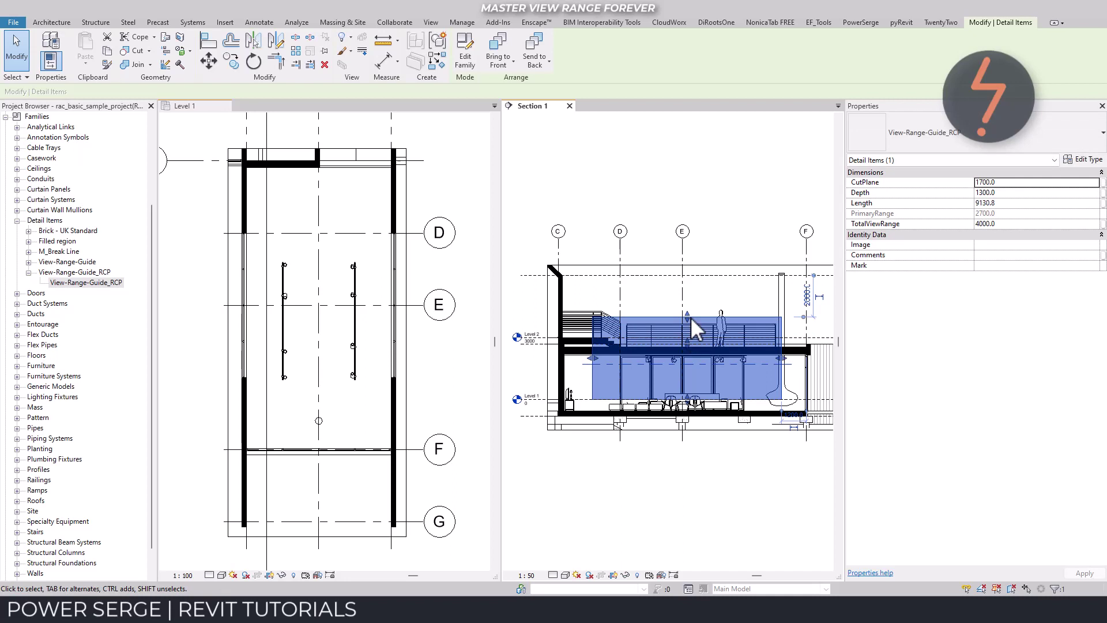
pyautogui.click(1017, 184)
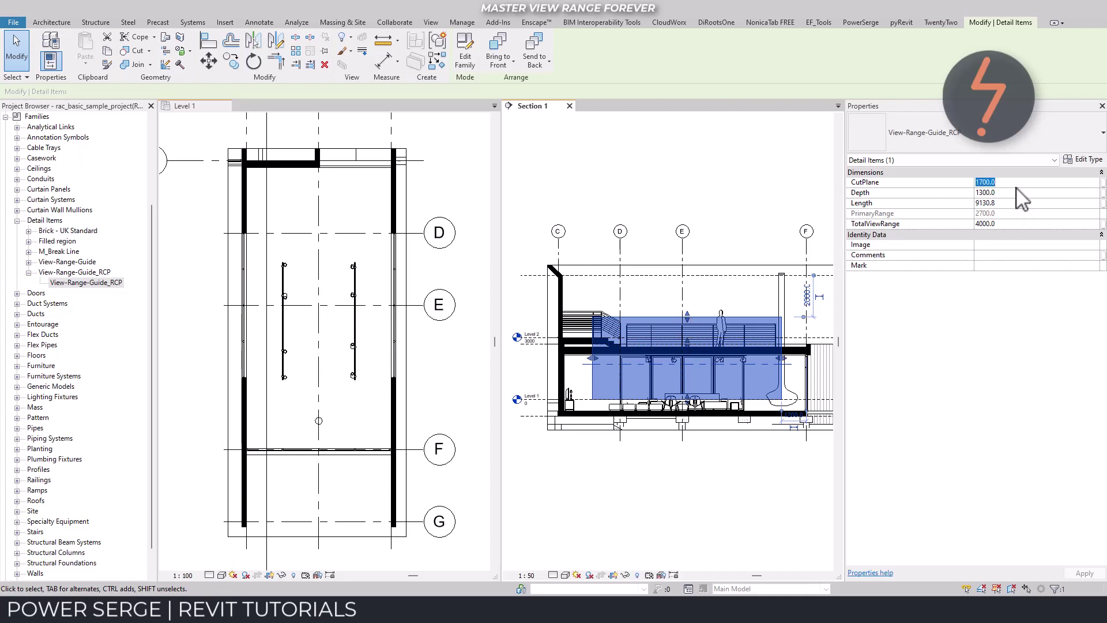
pyautogui.write('1500')
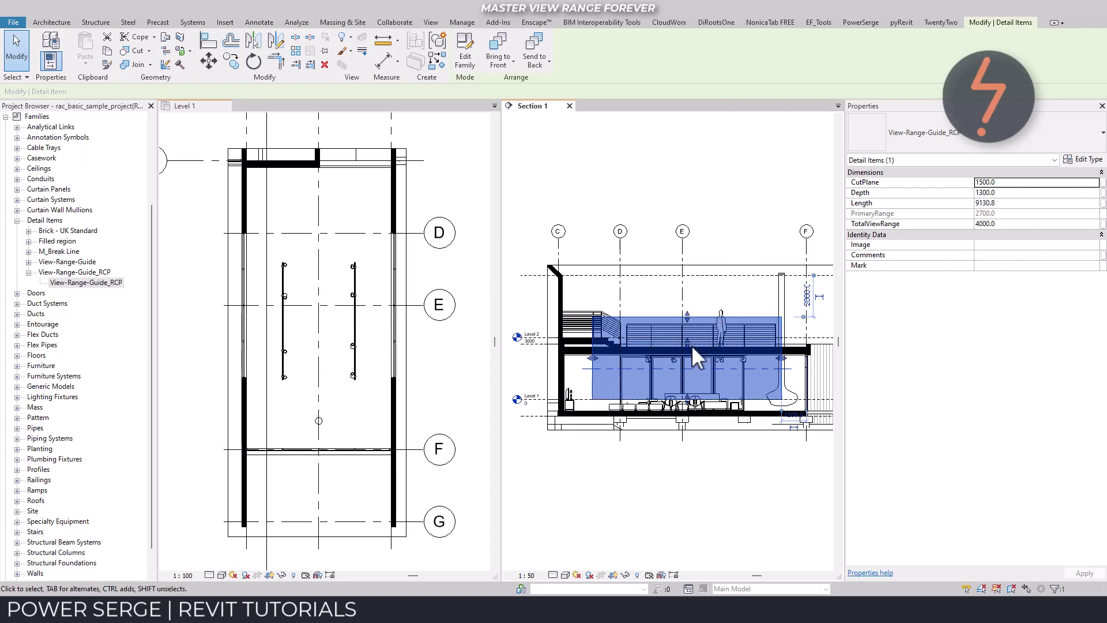
# Step: Lower the top of the guide's primary range to below the Level 2 slab and set its Depth to 2300
pyautogui.moveTo(691, 345); pyautogui.dragTo(690, 364)
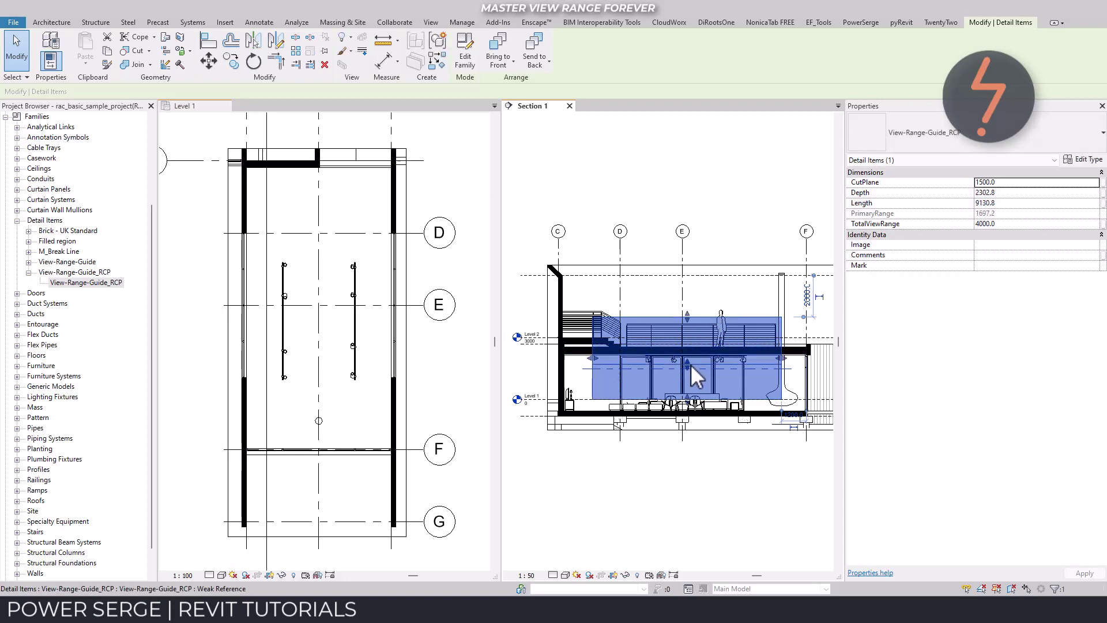
pyautogui.click(1014, 194)
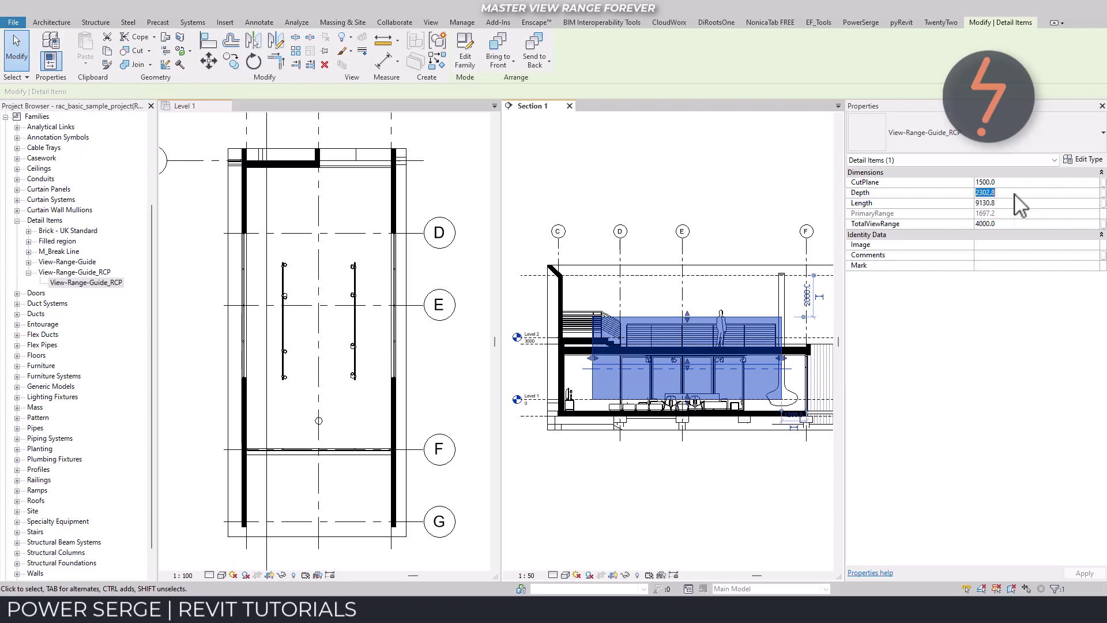
pyautogui.write('2300')
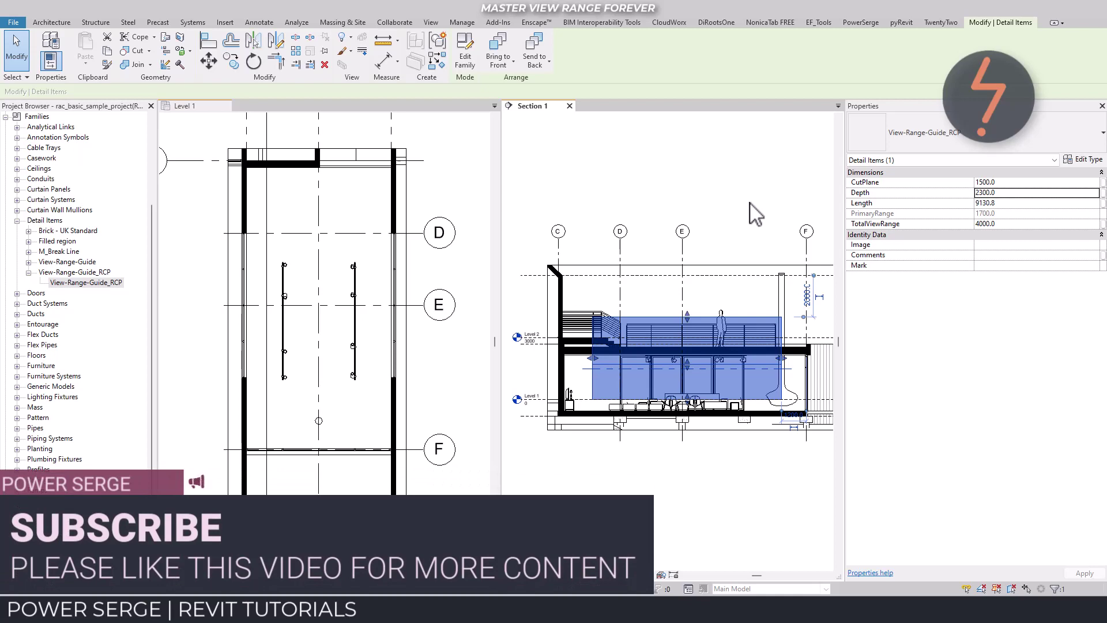
pyautogui.press('Escape')
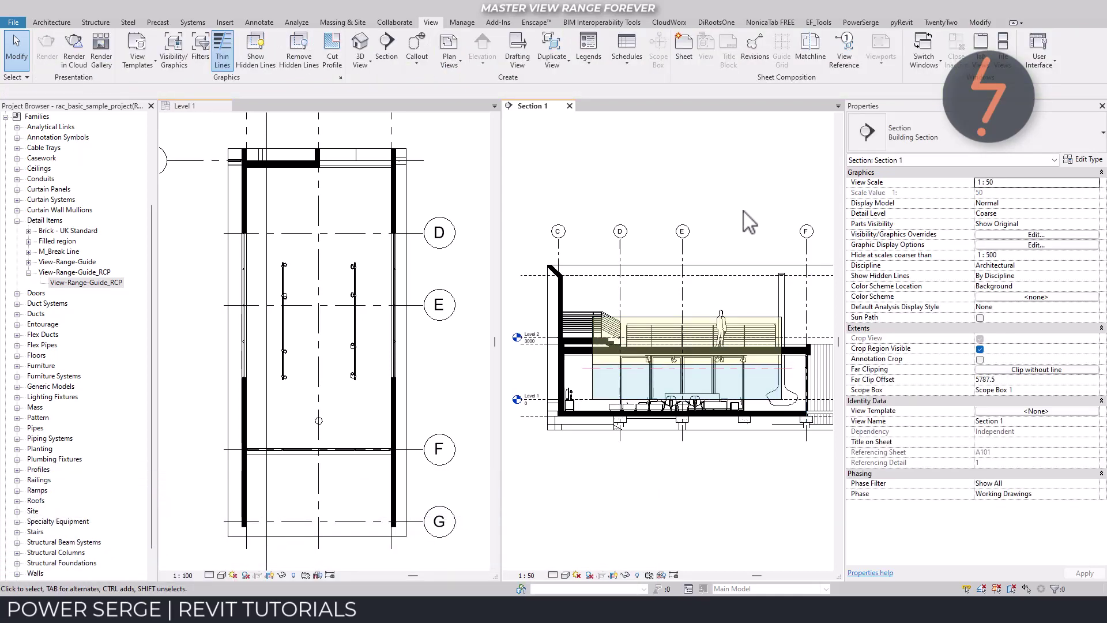
# Step: Place aligned dimensions from the guide's bottom to its primary range top, cut plane and overall top in Section 1
pyautogui.press('d')
pyautogui.press('i')
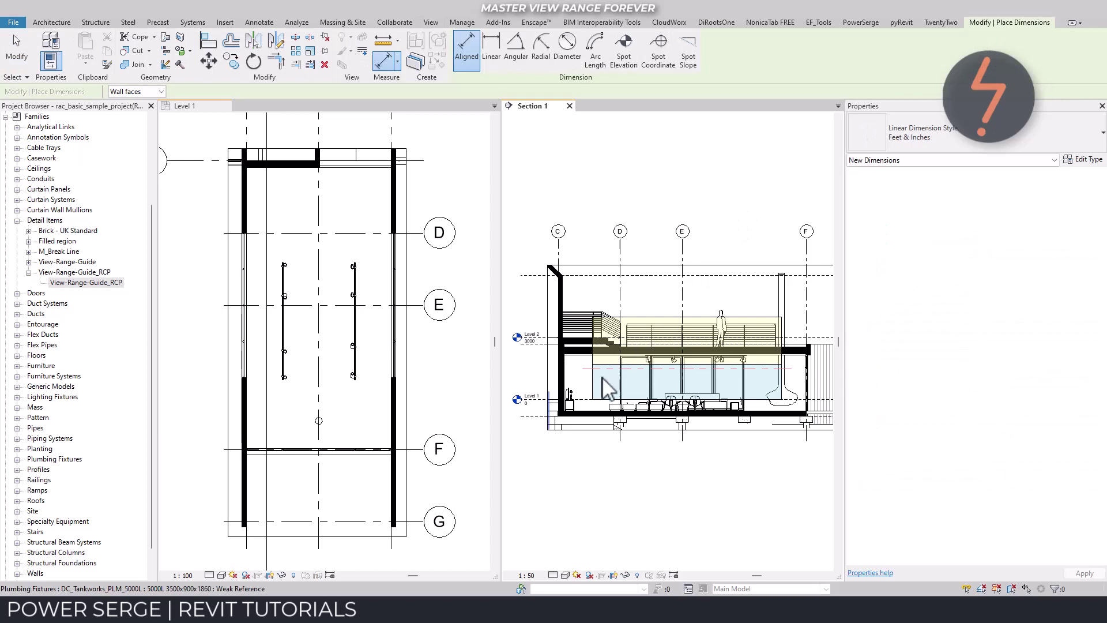
pyautogui.click(588, 411)
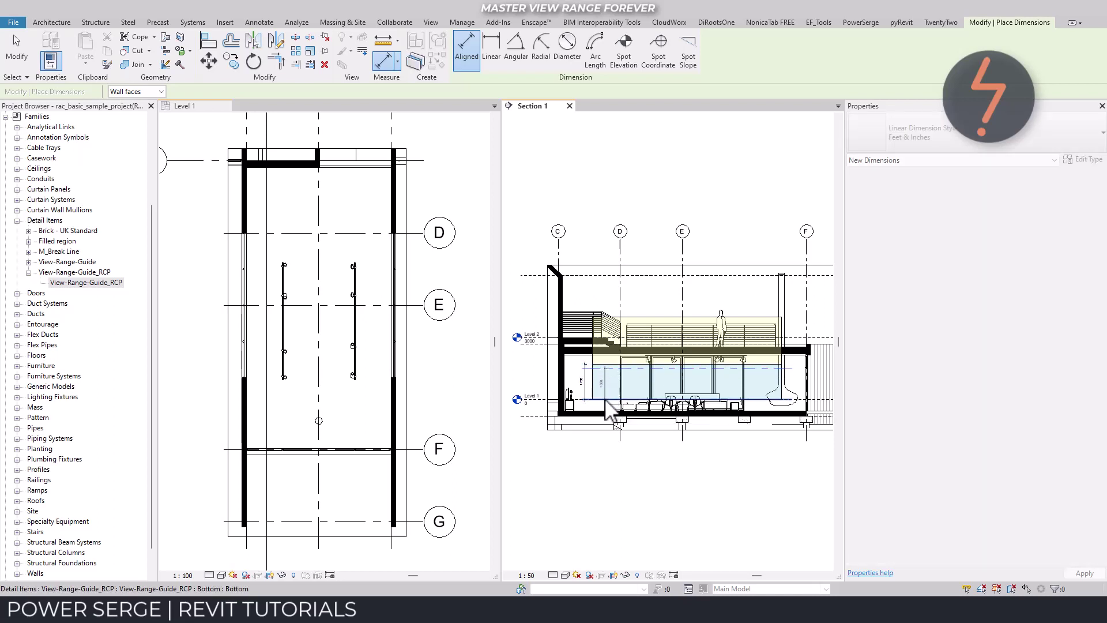
pyautogui.click(607, 400)
pyautogui.click(759, 327)
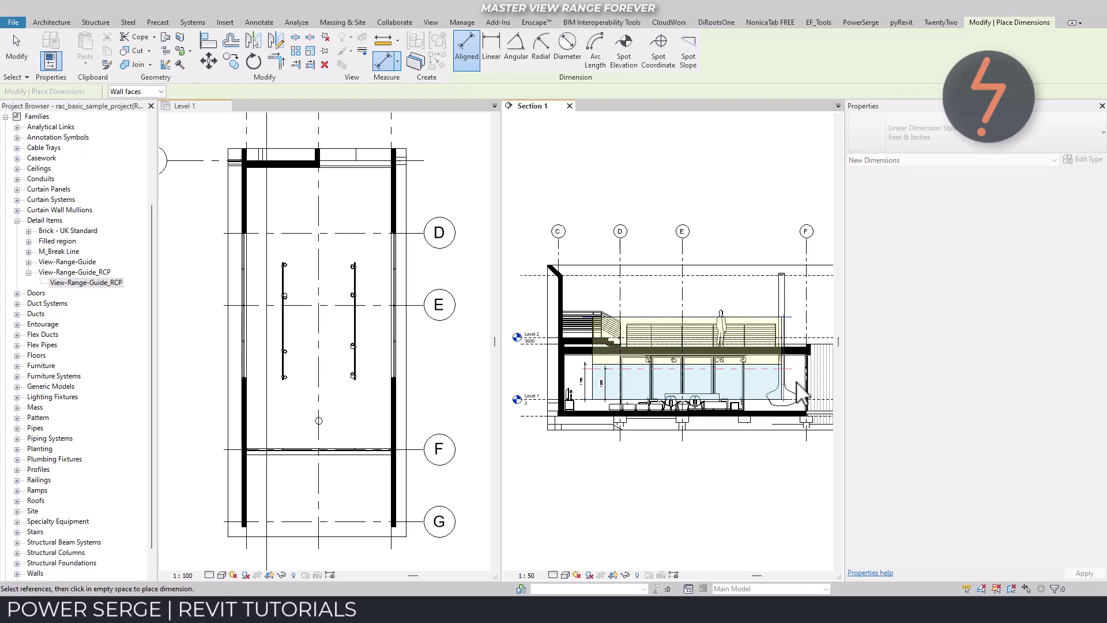
pyautogui.press('Escape')
pyautogui.press('Escape')
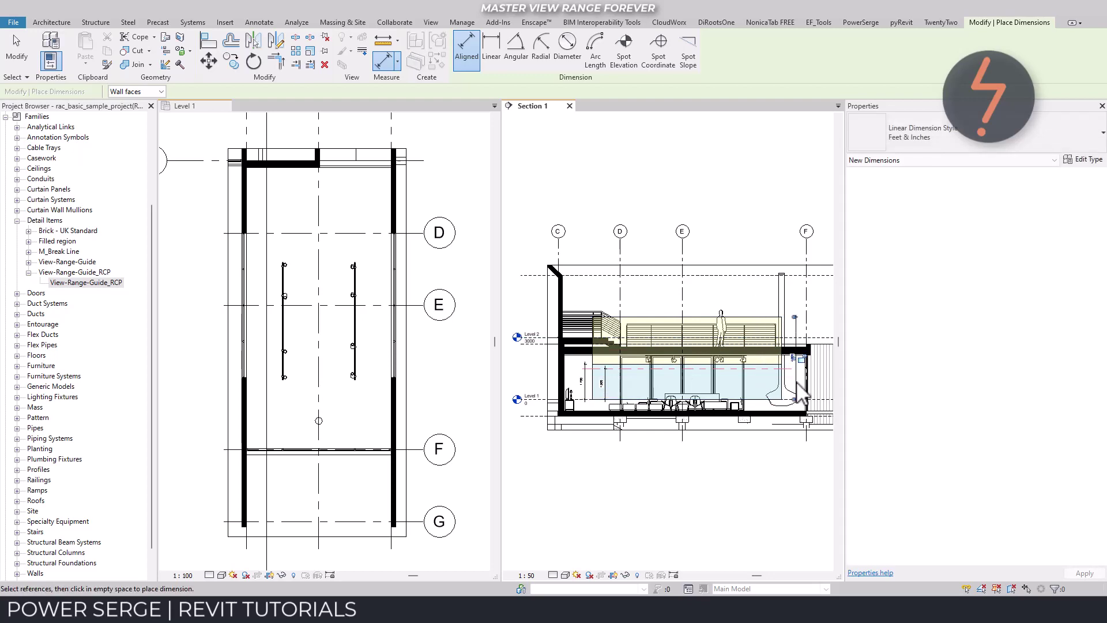
# Step: Add a witness line at the guide's top edge to the primary range dimension so it also measures the view depth
pyautogui.click(585, 365)
pyautogui.doubleClick(585, 372)
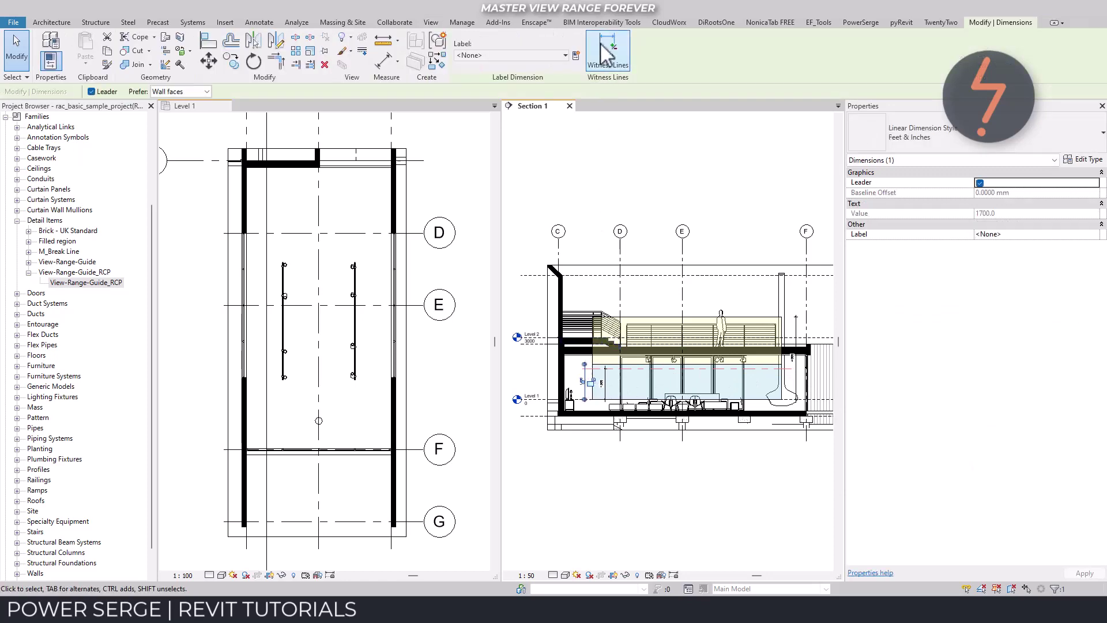
pyautogui.click(656, 313)
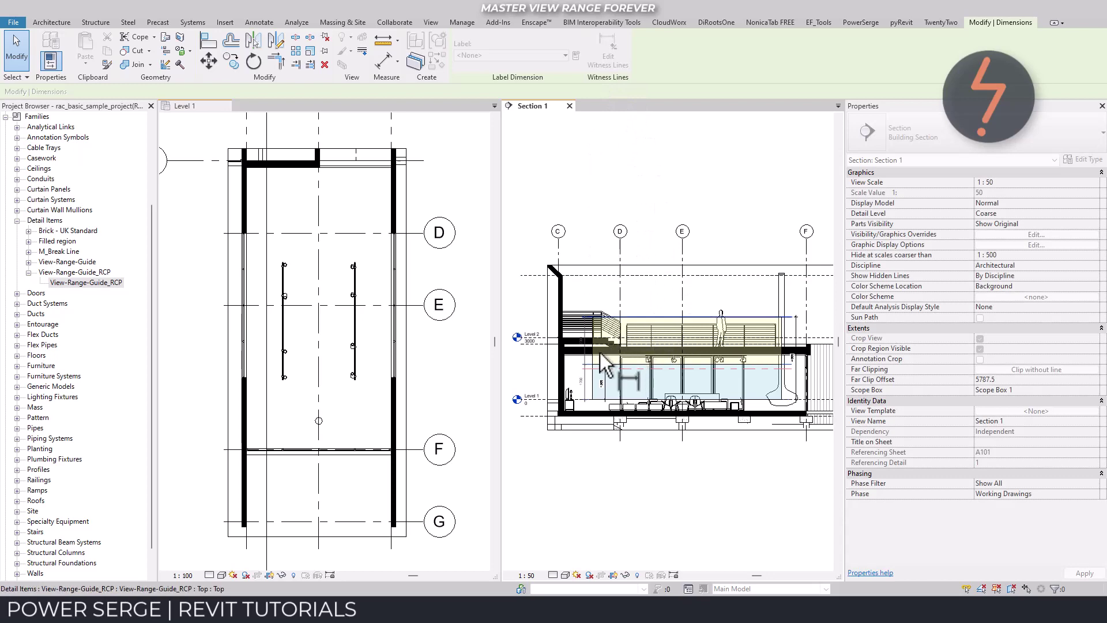
pyautogui.press('Escape')
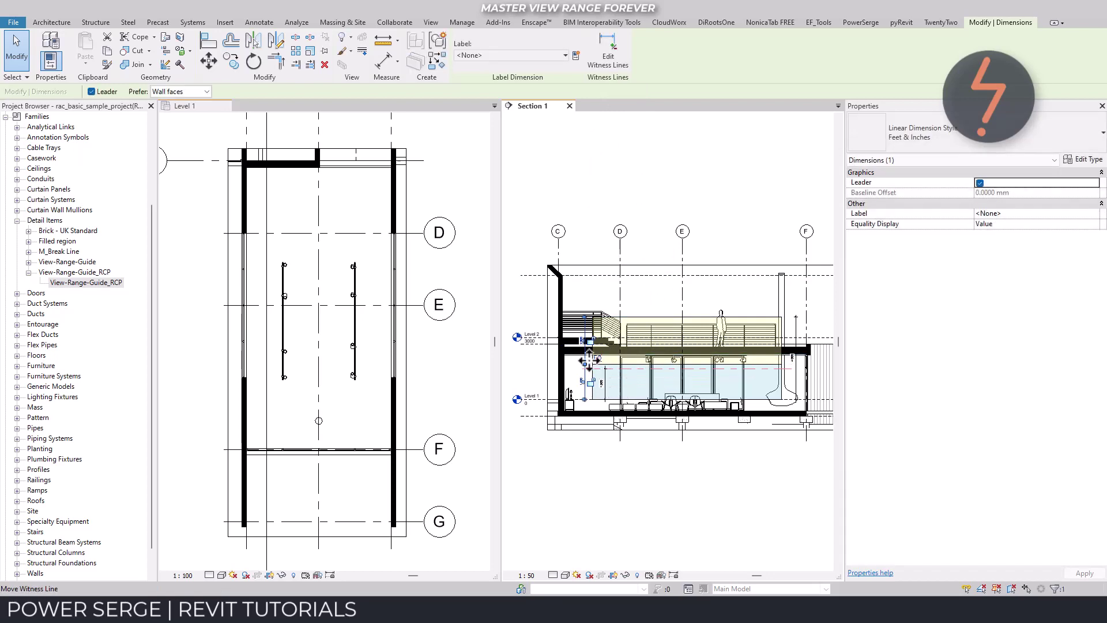
pyautogui.press('Escape')
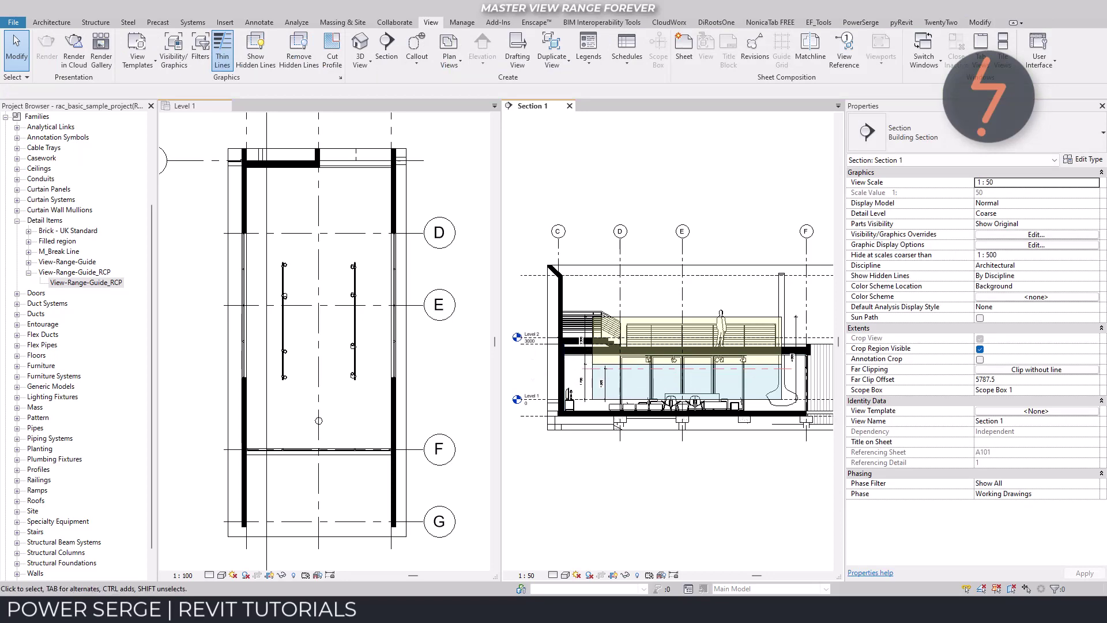
# Step: In the Level 1 ceiling plan's view range, set the view depth to Associated Level (Level 1) with an offset of 2300
pyautogui.click(457, 380)
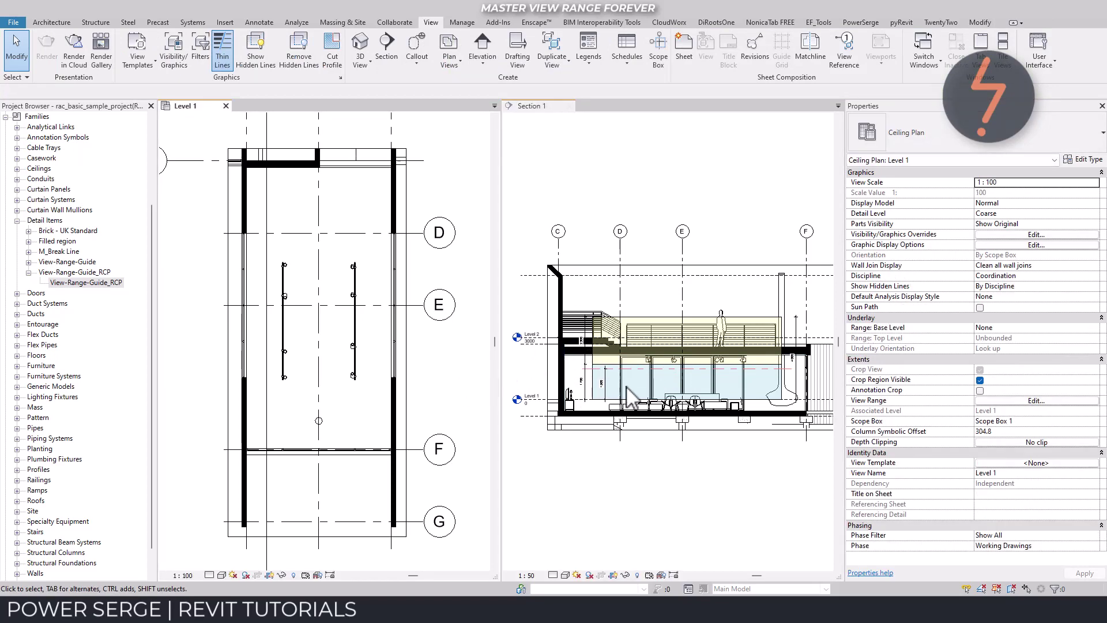
pyautogui.click(996, 401)
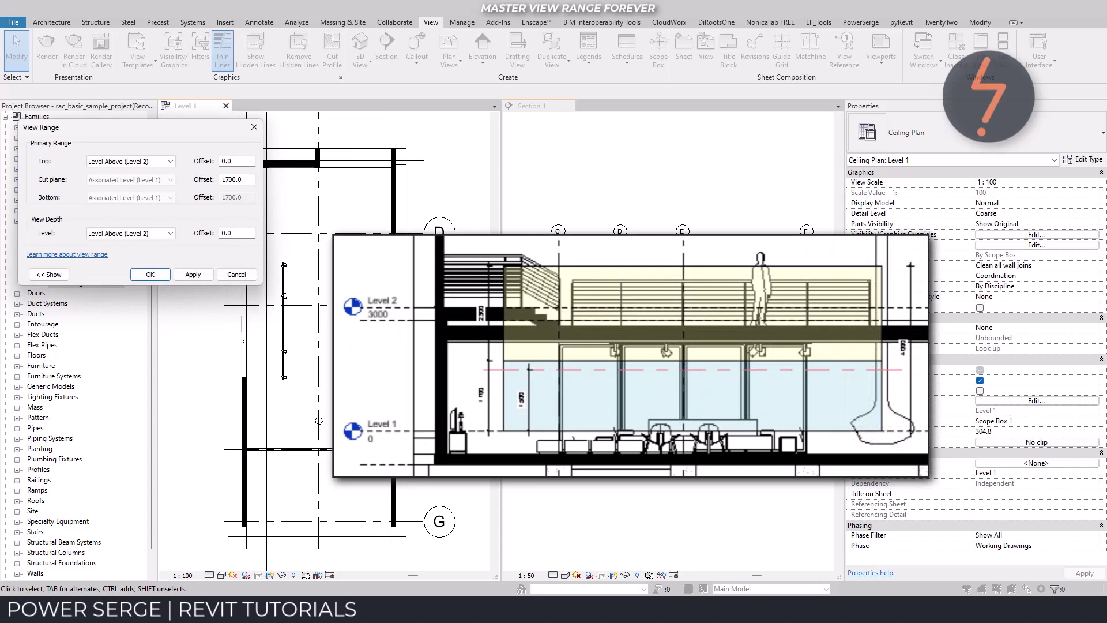
pyautogui.click(170, 233)
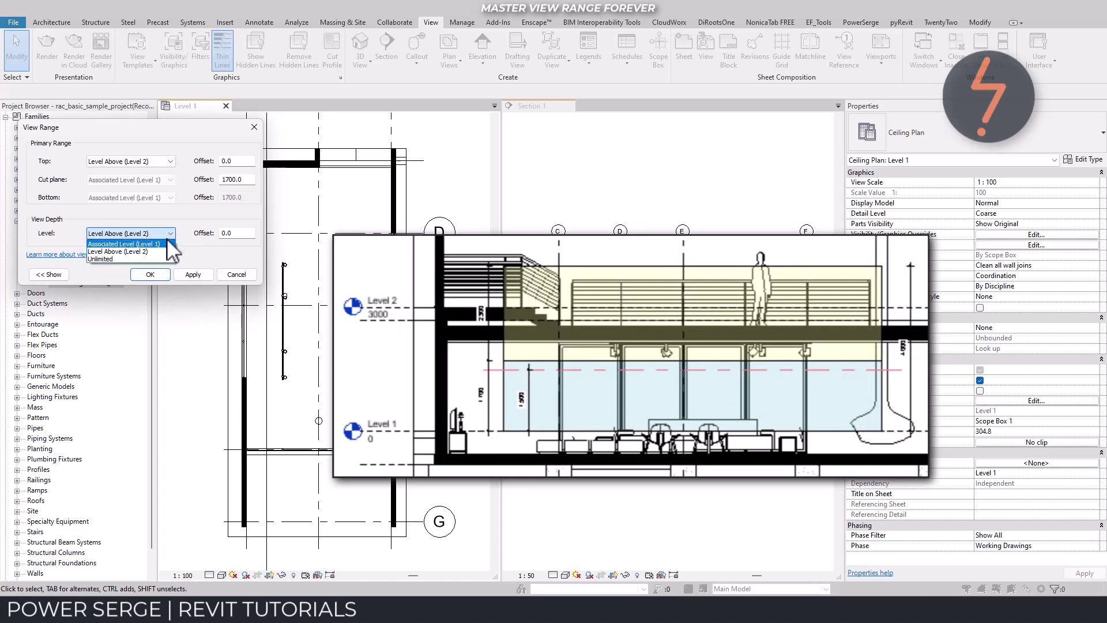
pyautogui.click(164, 244)
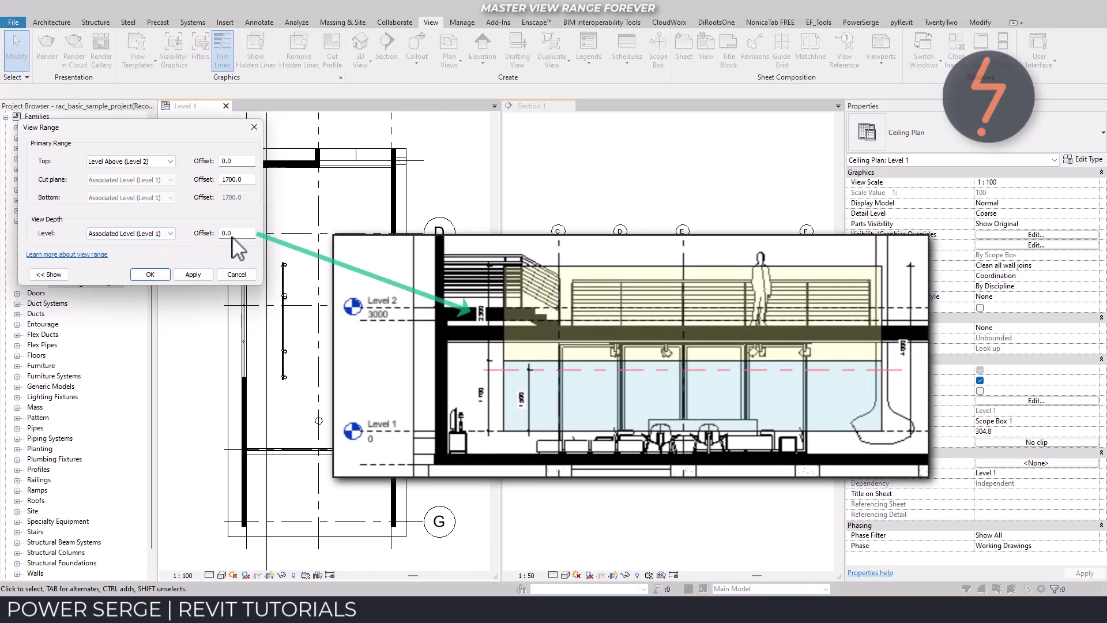
pyautogui.moveTo(244, 235); pyautogui.dragTo(214, 236)
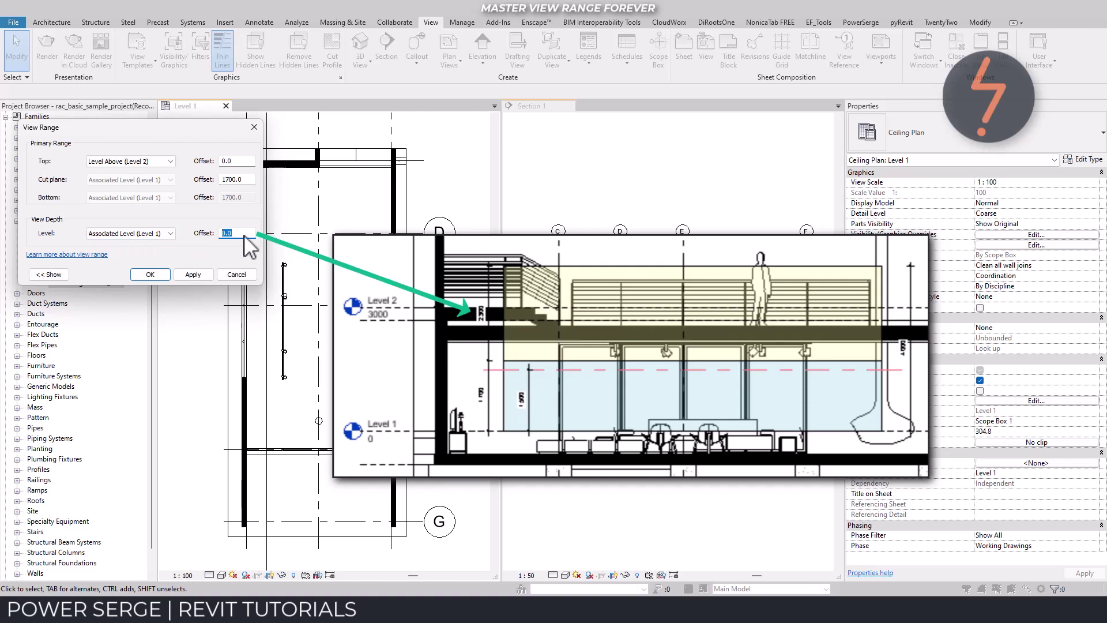
pyautogui.press('BackSpace')
pyautogui.write('2300')
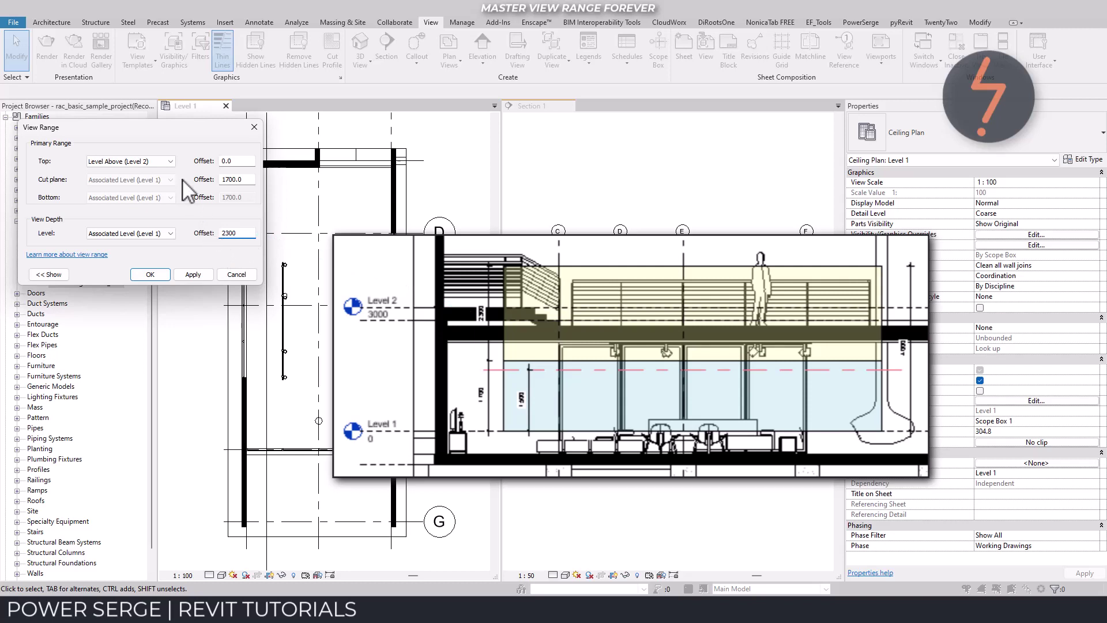
# Step: Set the view range top to Associated Level (Level 1) with offset 1700 and the cut plane offset to 1500, and apply the settings
pyautogui.click(168, 161)
pyautogui.click(133, 172)
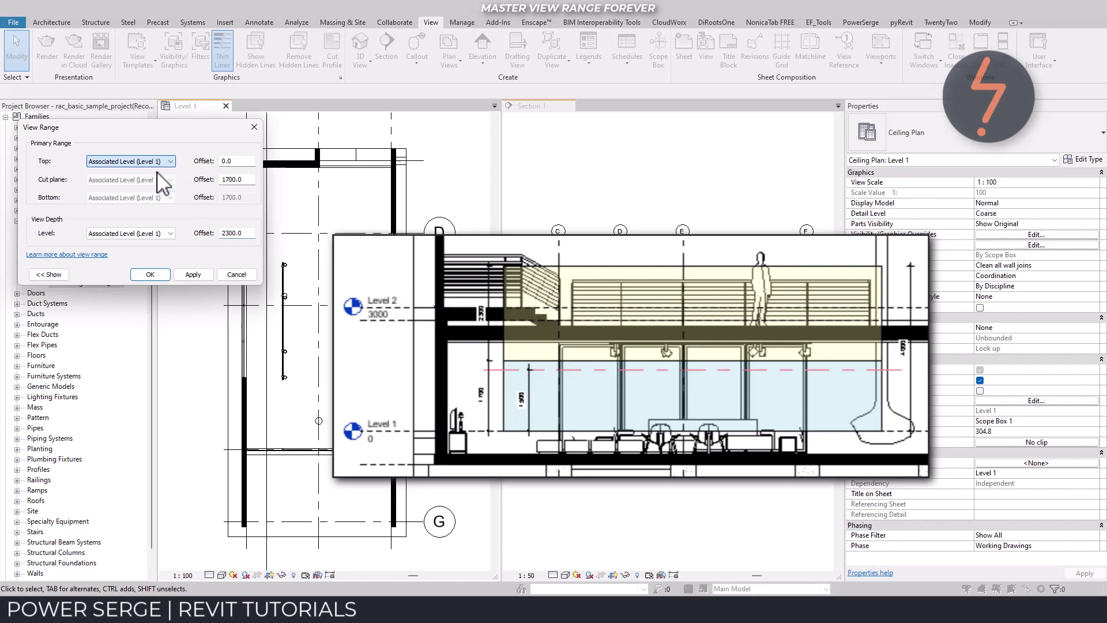
pyautogui.doubleClick(226, 163)
pyautogui.write('17')
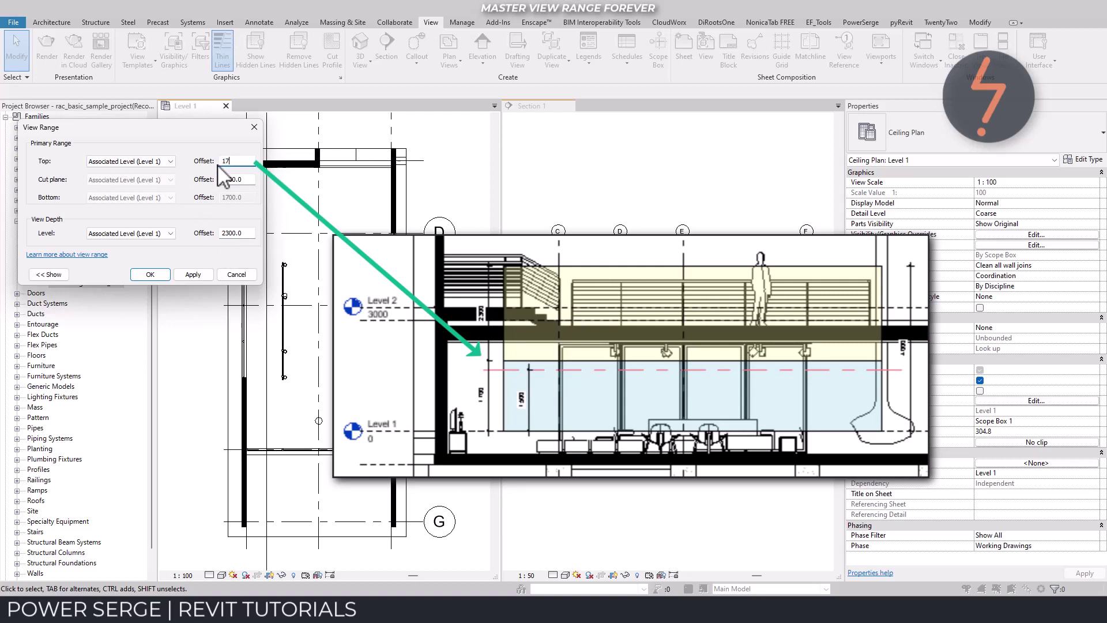
pyautogui.press('Tab')
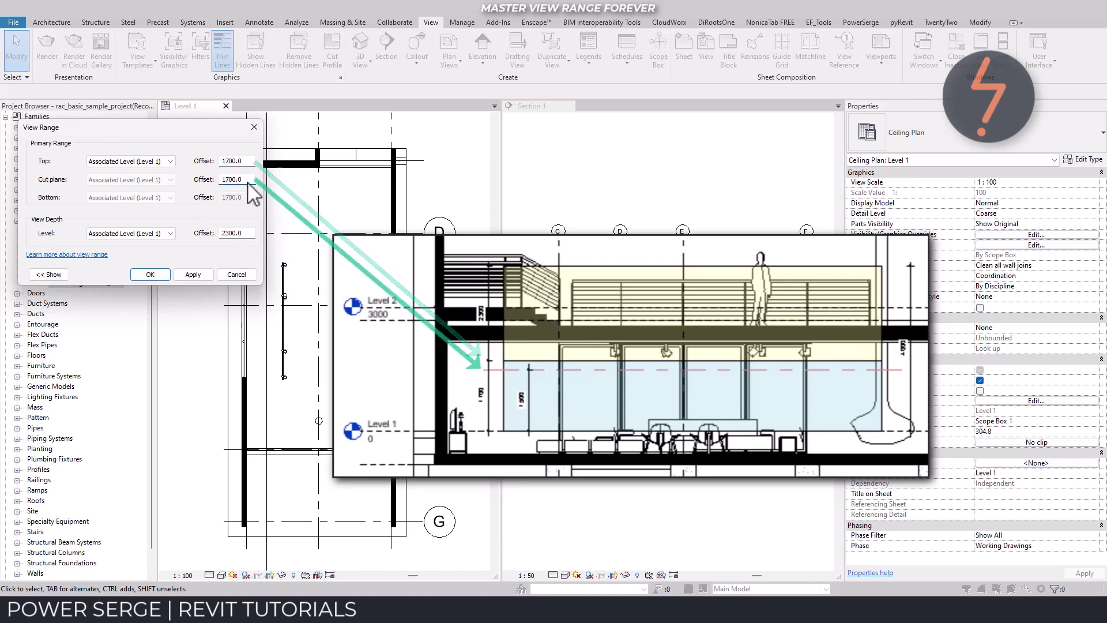
pyautogui.write('150')
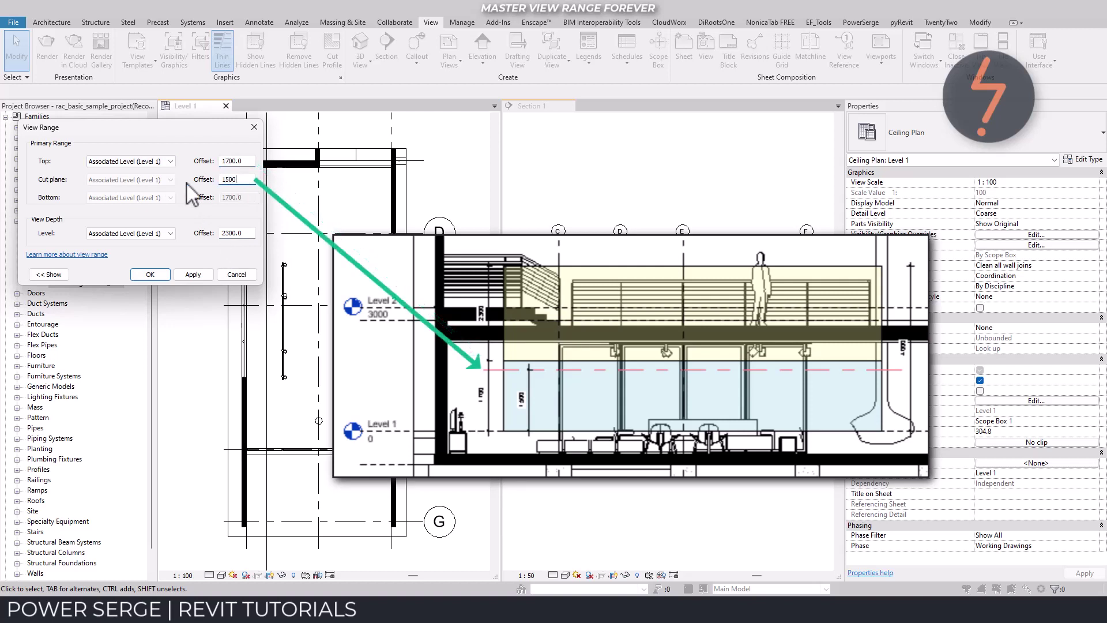
pyautogui.click(193, 274)
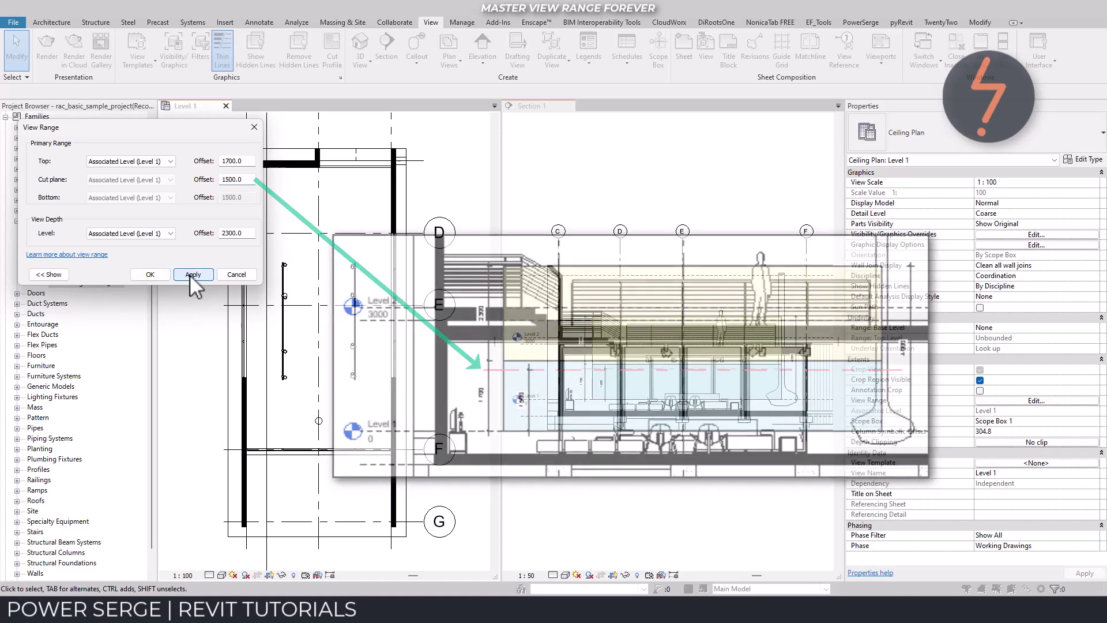
pyautogui.click(166, 275)
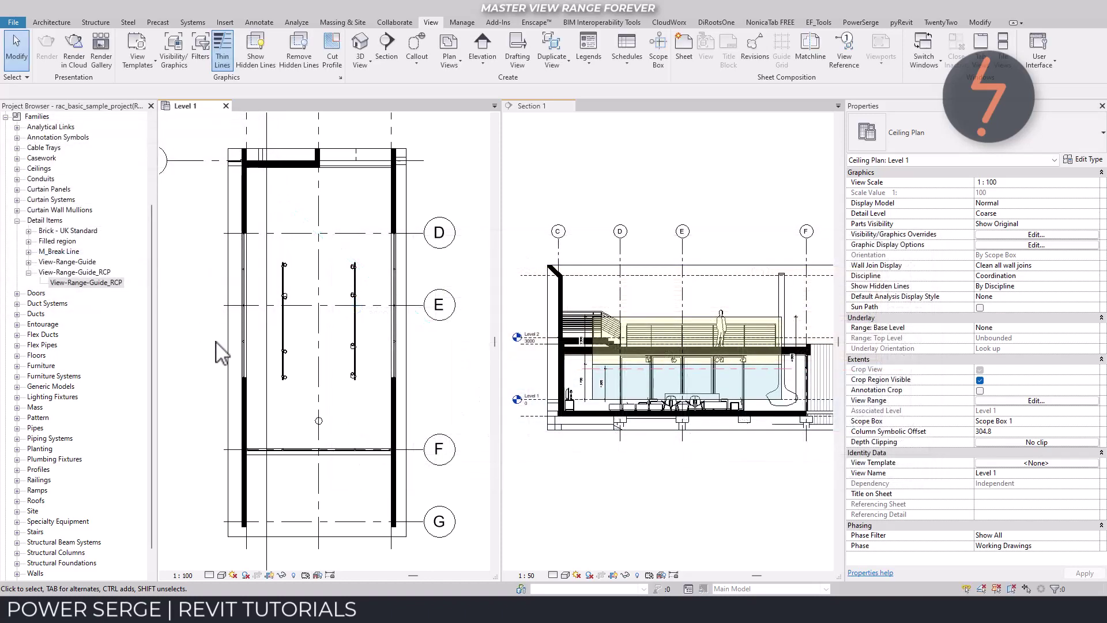